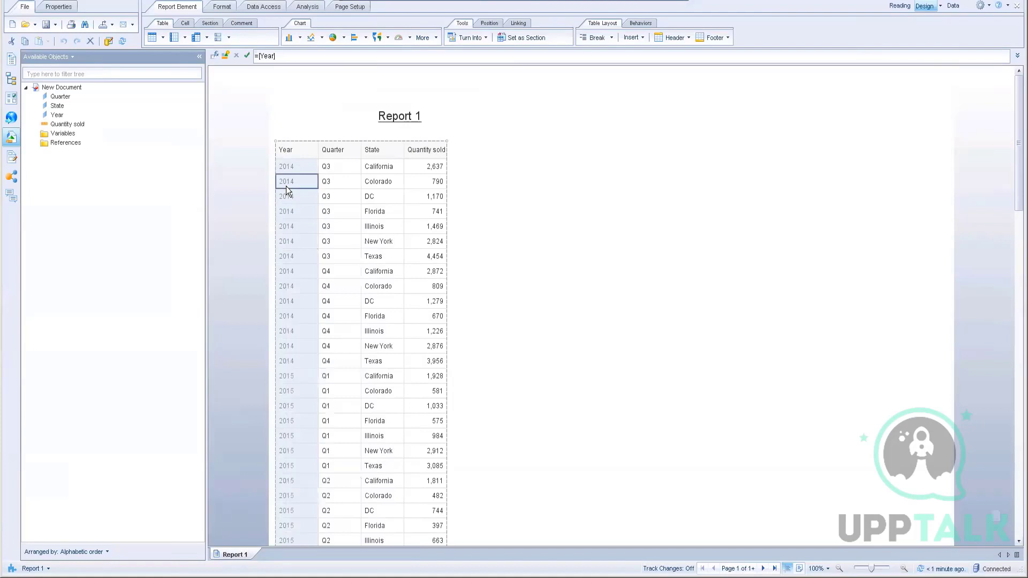
Insert a new report section based on the Year dimension at the table.
right_click(286, 185)
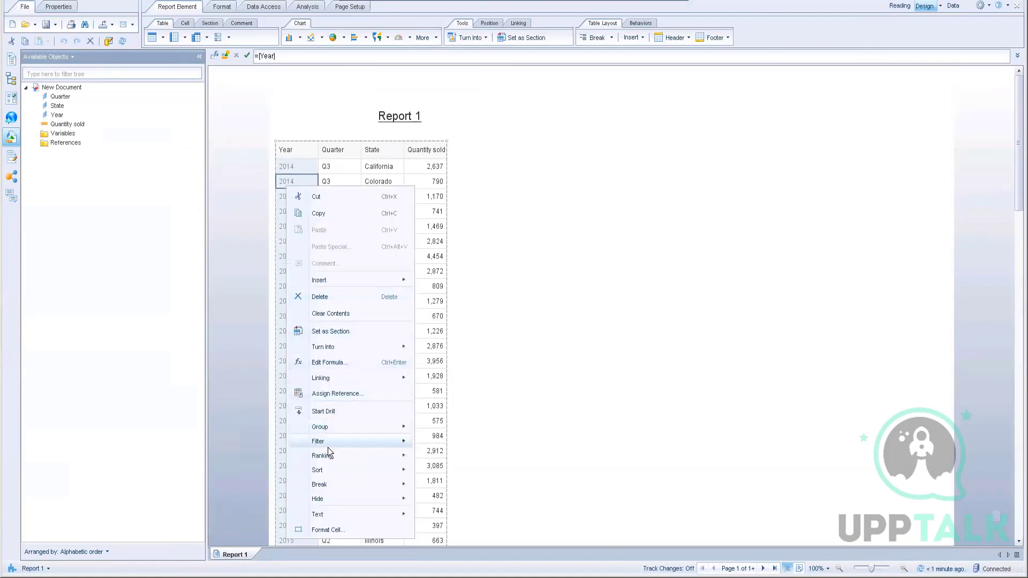
mouse_move(327, 489)
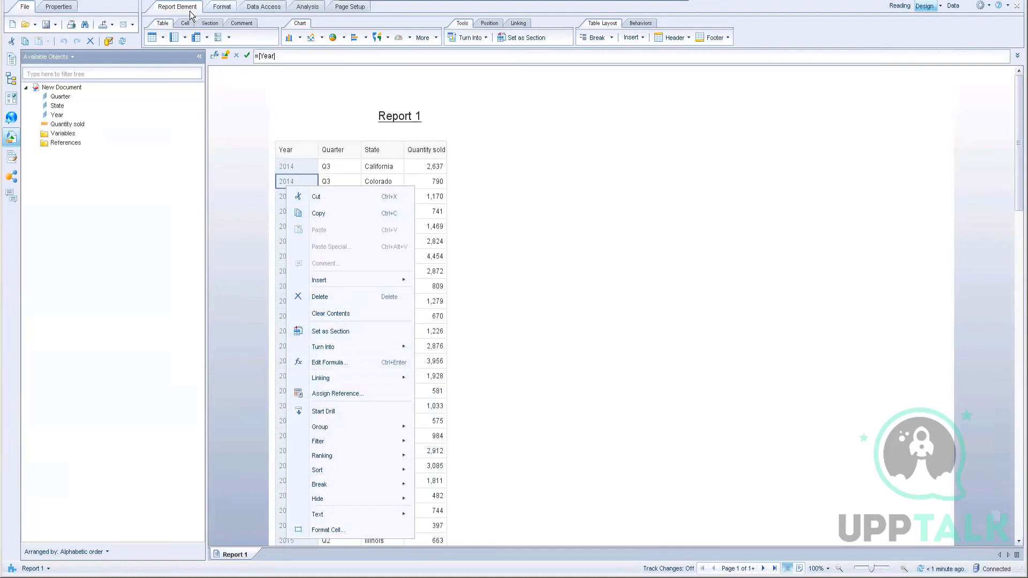
click(215, 24)
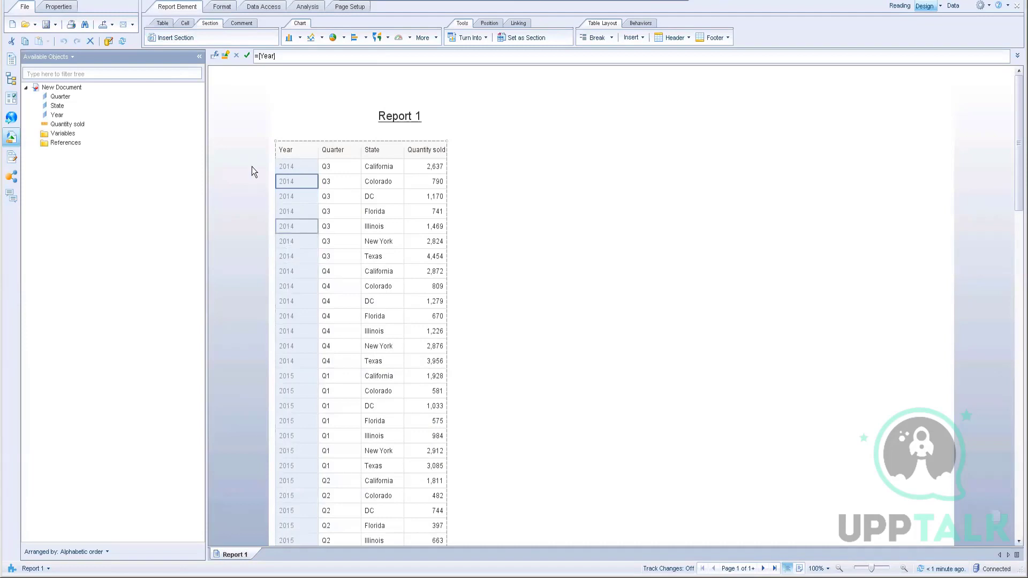
click(177, 37)
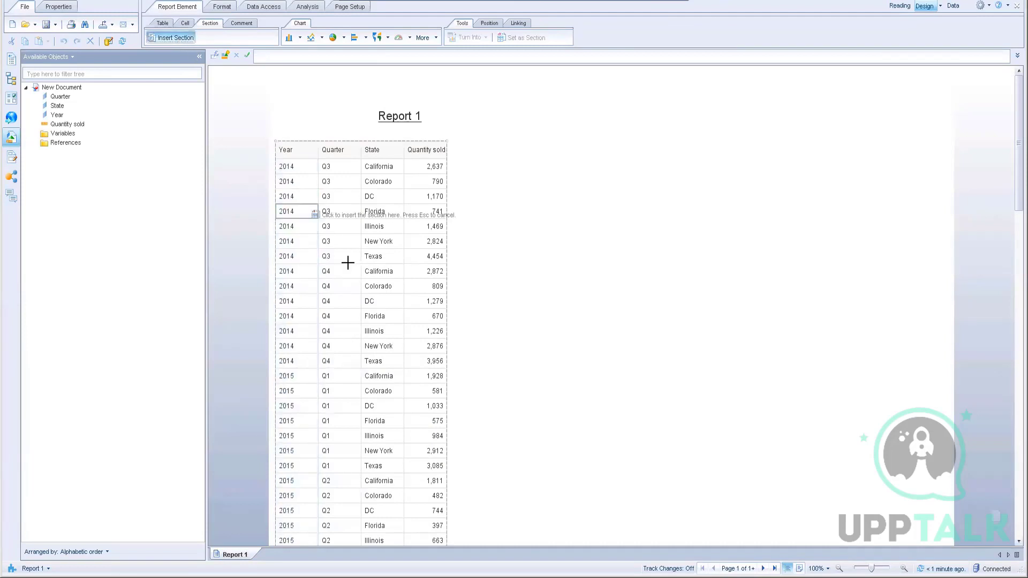
click(294, 285)
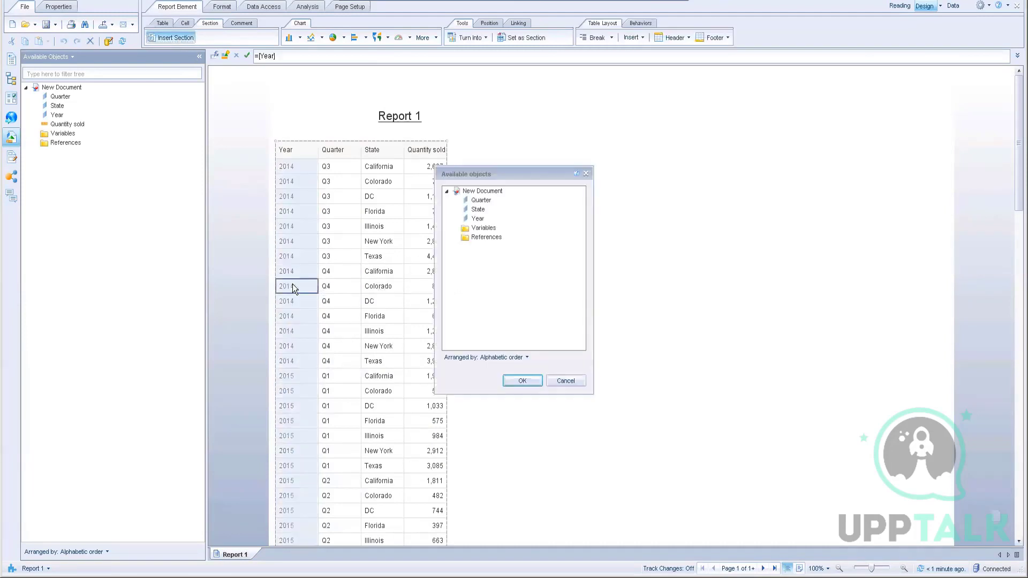
click(476, 219)
click(522, 380)
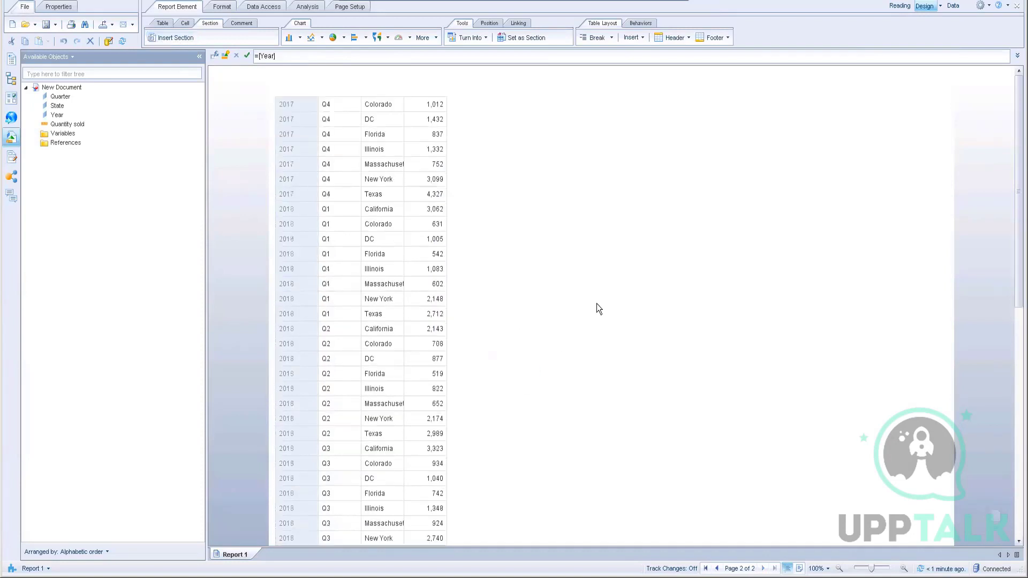
Return to the report's first page and set the table's Year column as a section.
click(706, 569)
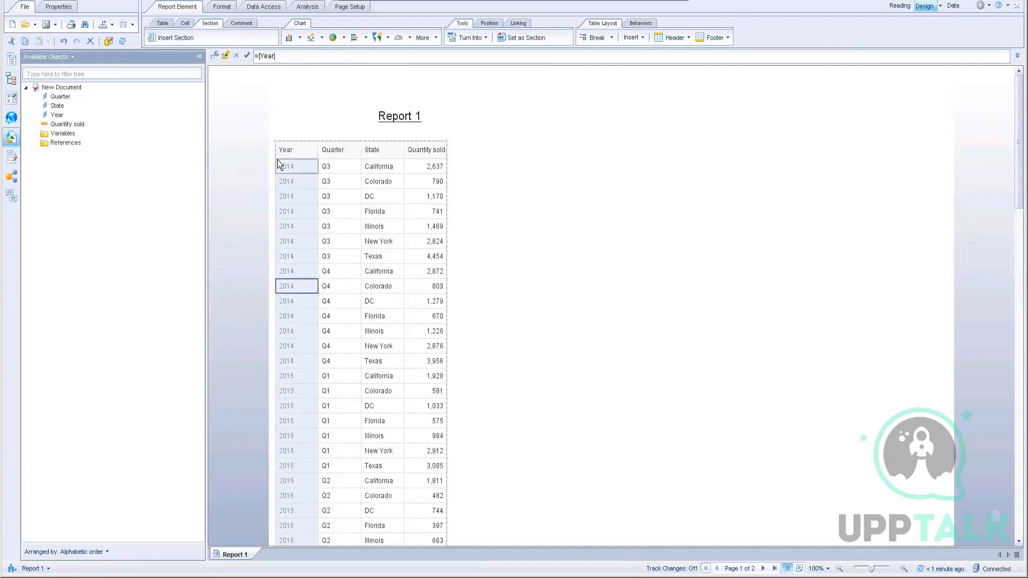
right_click(289, 208)
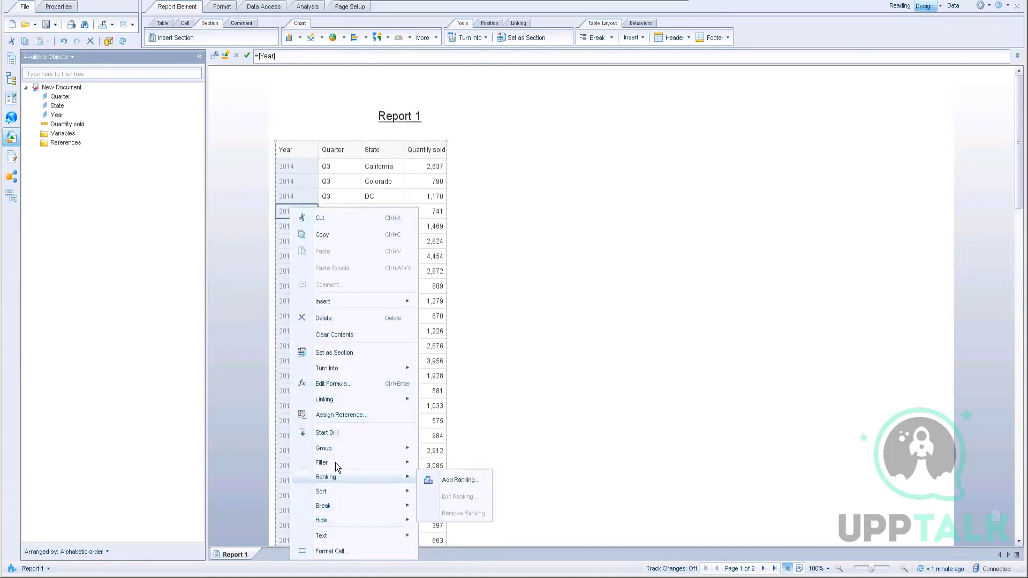
click(324, 354)
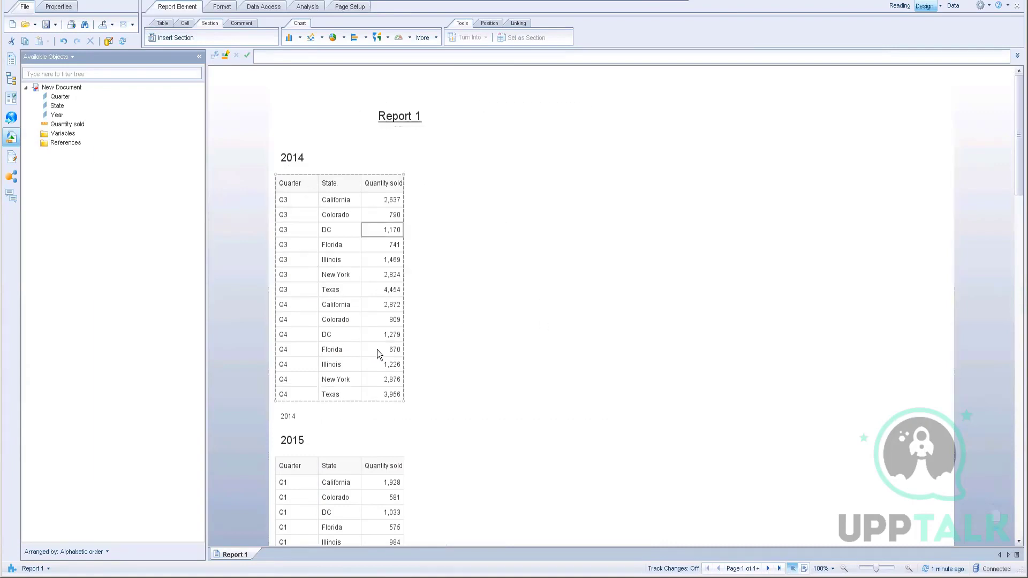
scroll(551, 423, down, 2)
scroll(344, 193, up, 2)
Set the Quarter column as a section within each Year section and check the resulting section layout.
click(294, 268)
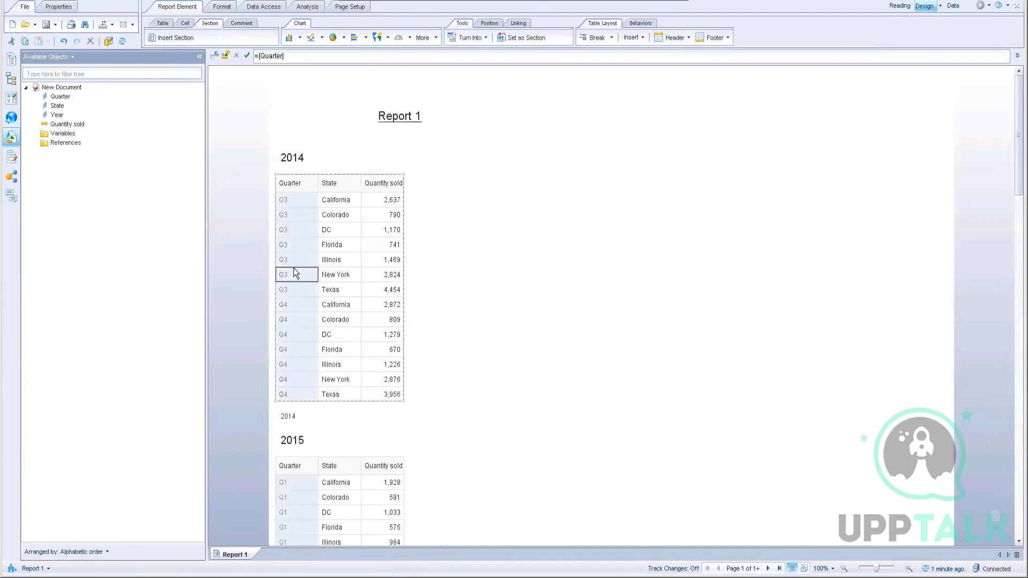
right_click(294, 268)
click(329, 396)
click(308, 157)
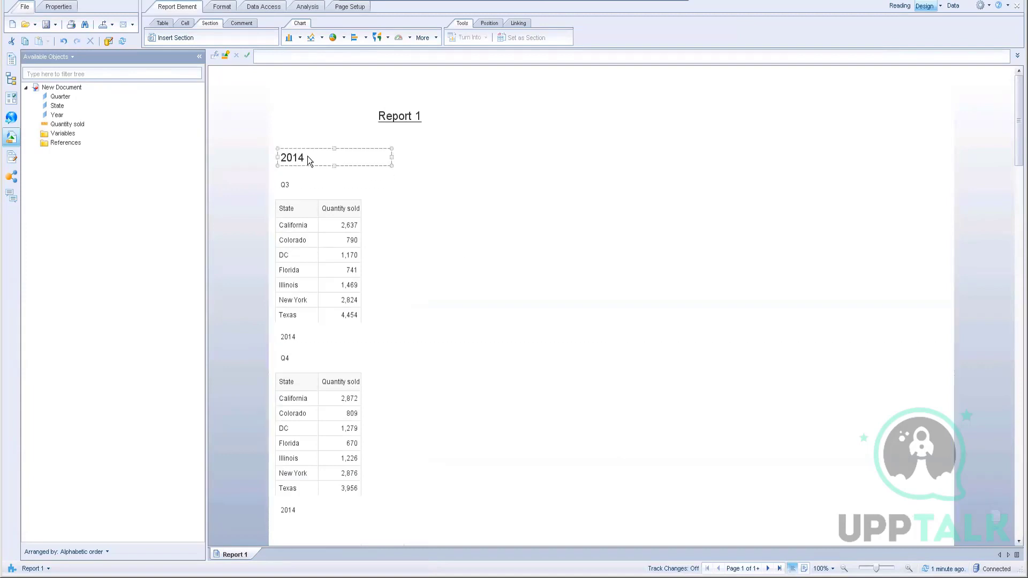
click(303, 209)
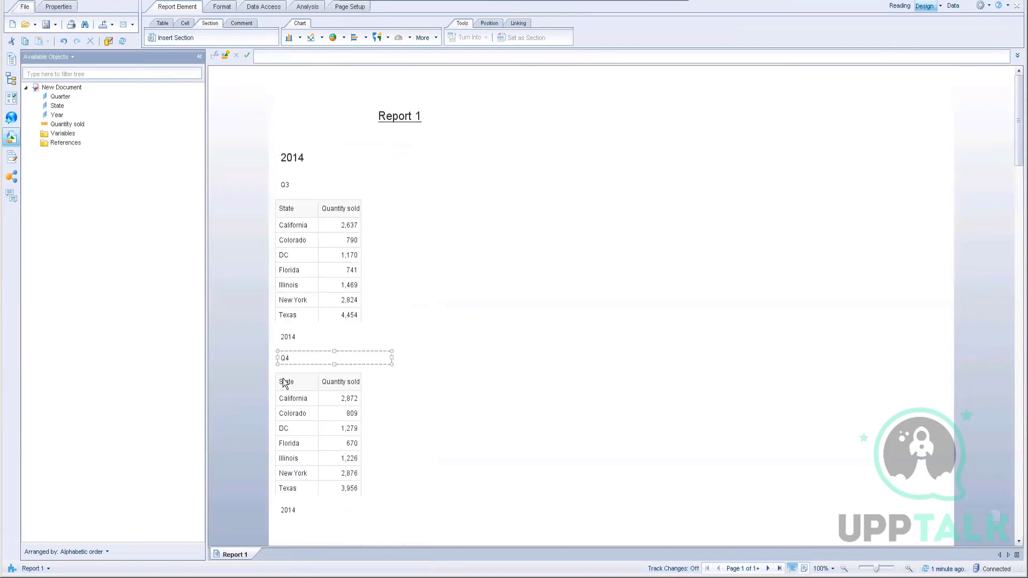
click(297, 402)
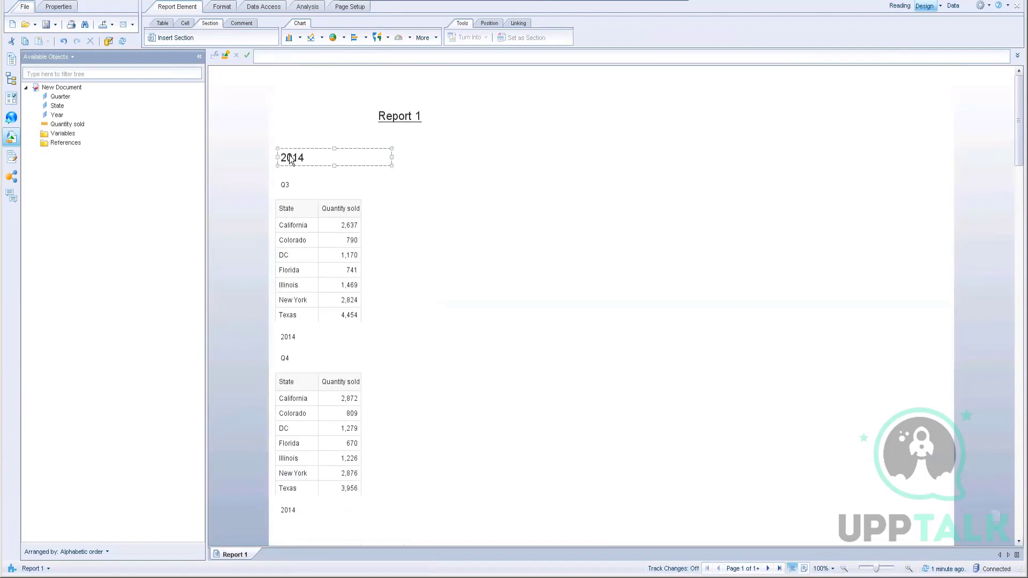
click(328, 158)
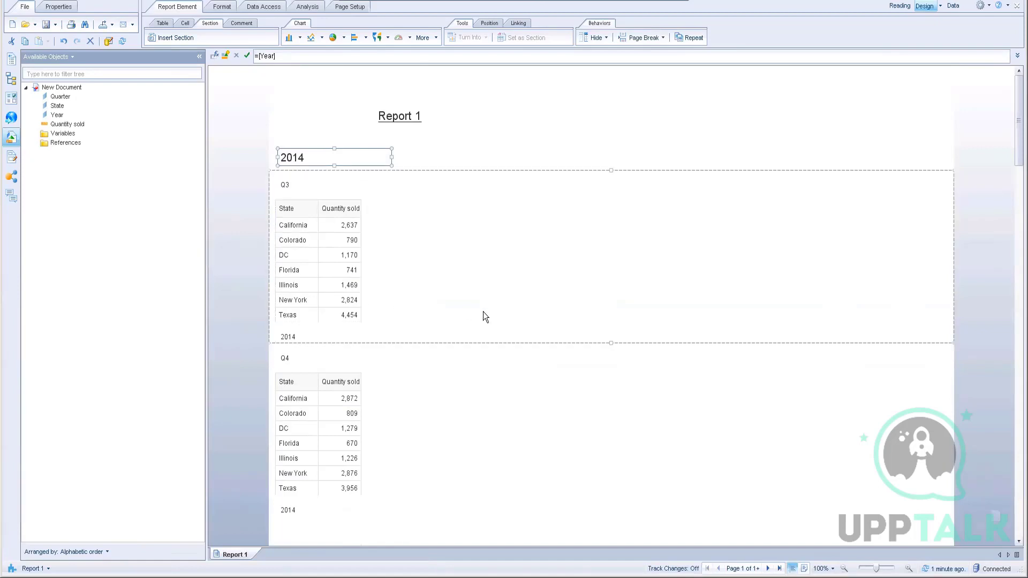
scroll(534, 283, down, 3)
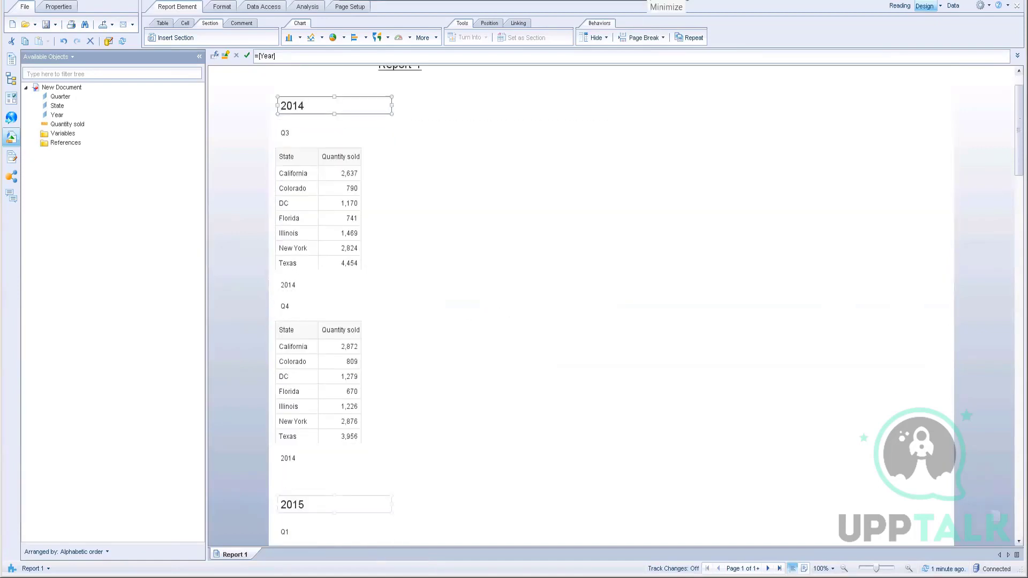
Switch to the Lab activity3 document in Word and read the Activity 4 instructions on section sums and their placement.
click(650, 2)
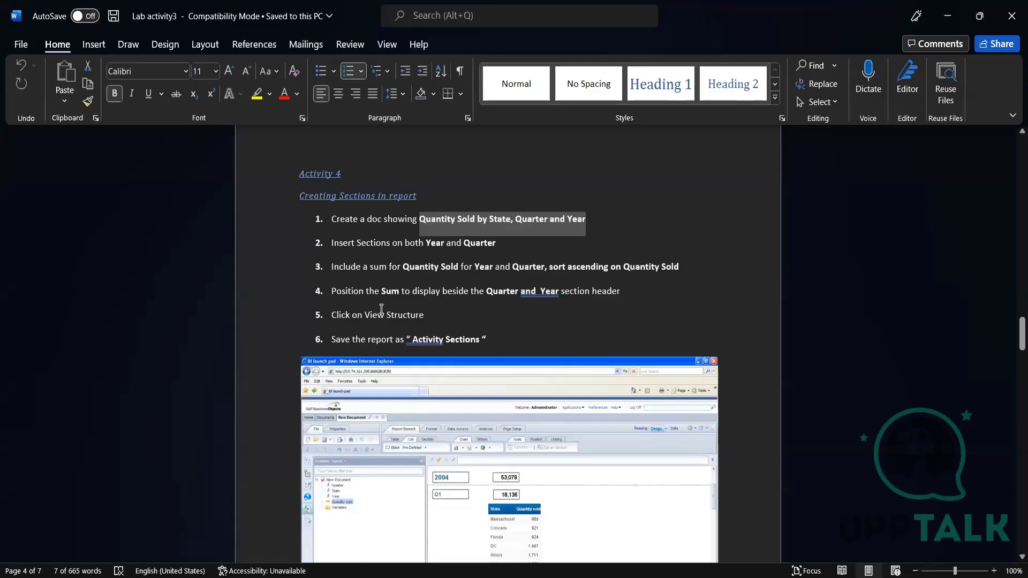
scroll(637, 337, down, 1)
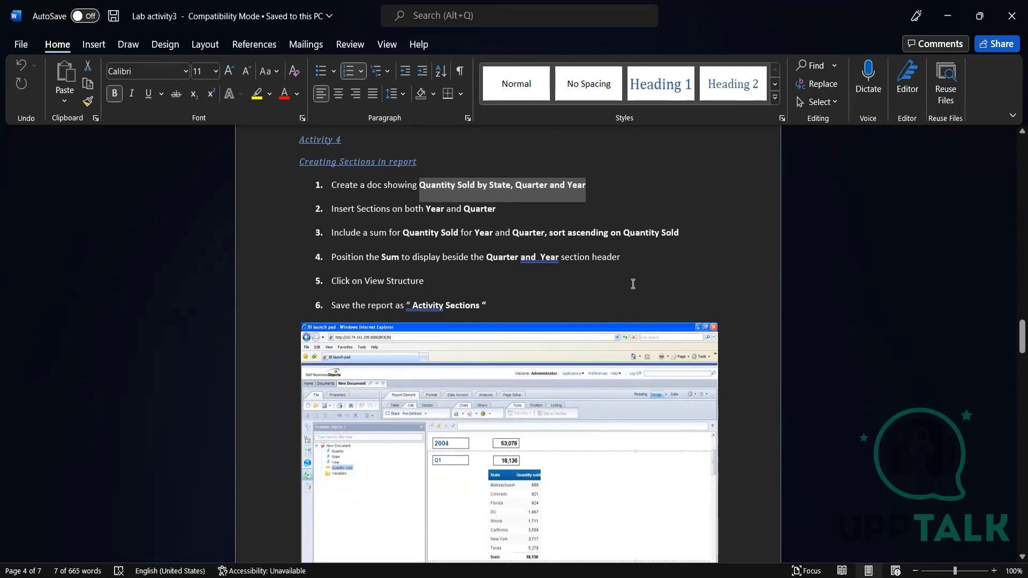
scroll(631, 289, down, 2)
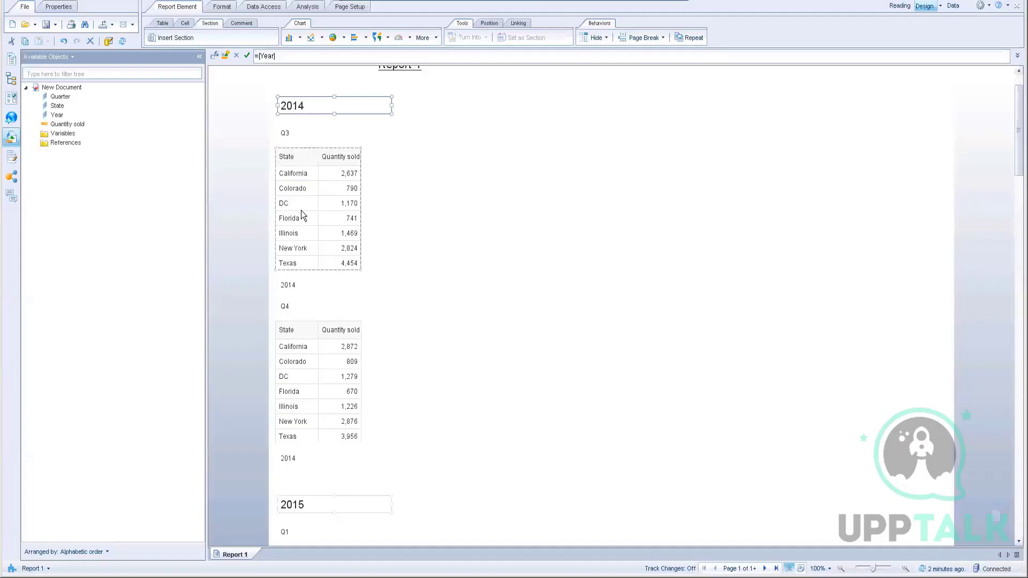
Return to the report and add a Sum calculation to the Quantity sold column of the section tables.
click(303, 222)
right_click(304, 222)
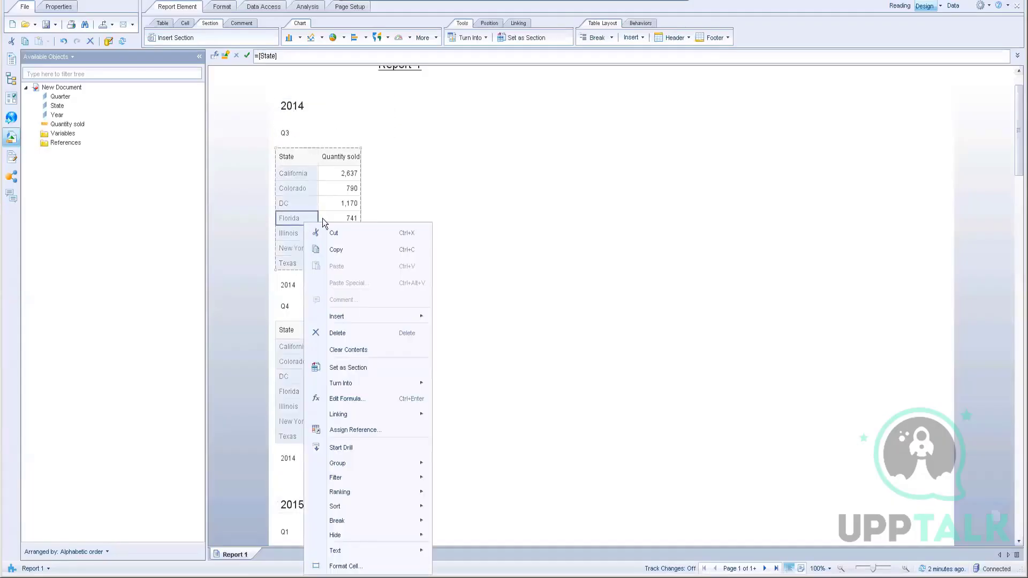
click(342, 207)
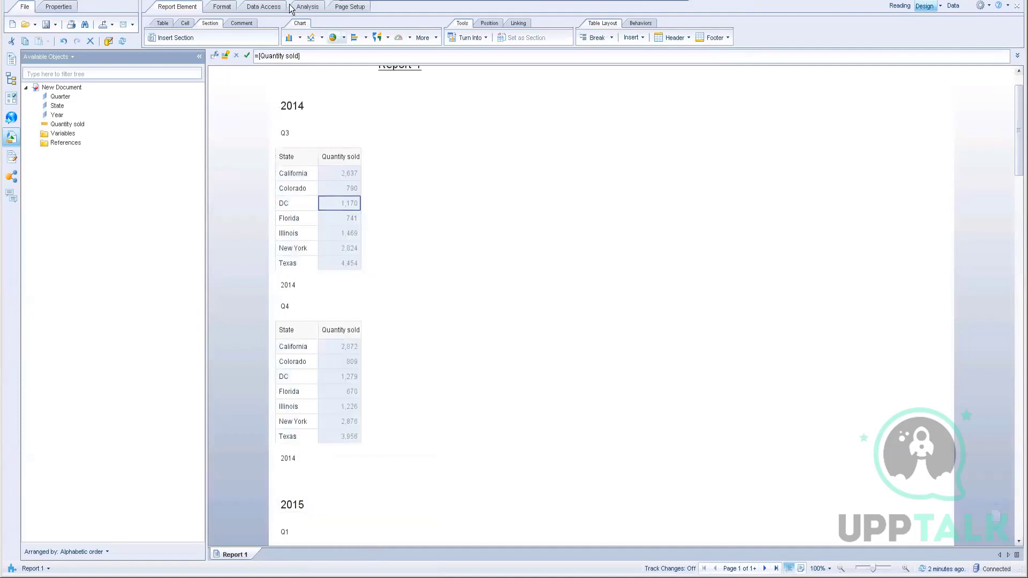
click(306, 7)
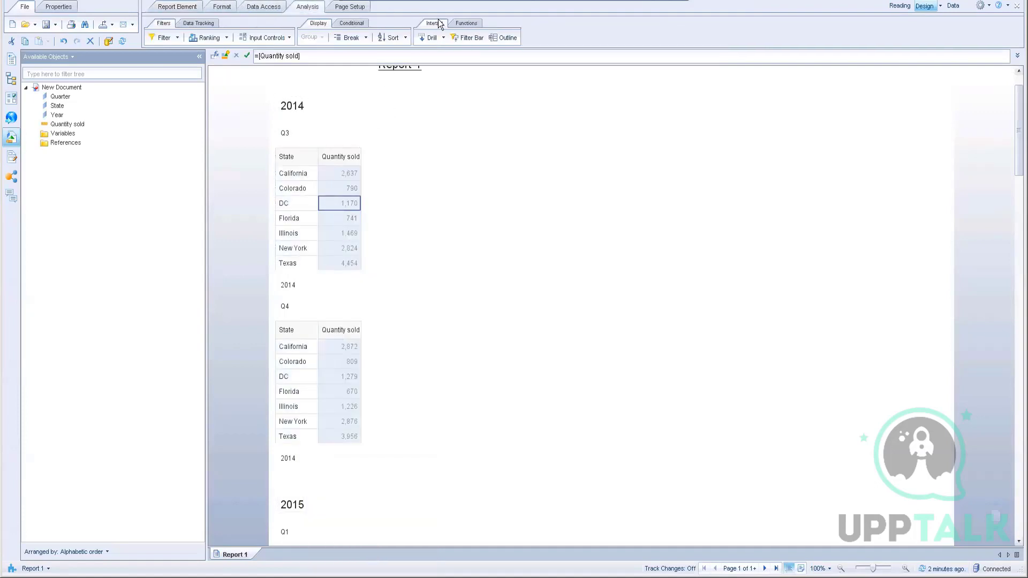
click(464, 25)
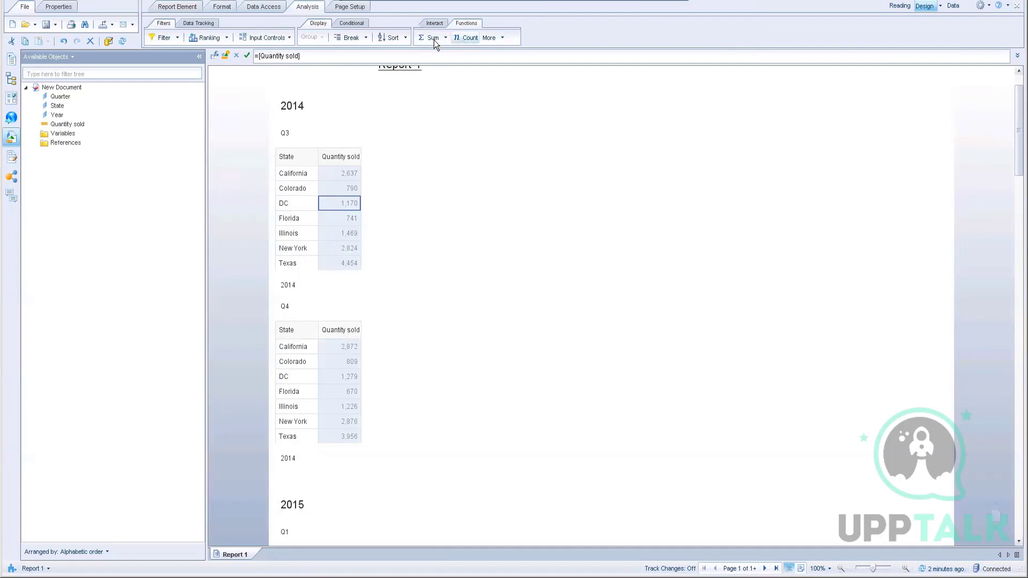
click(439, 38)
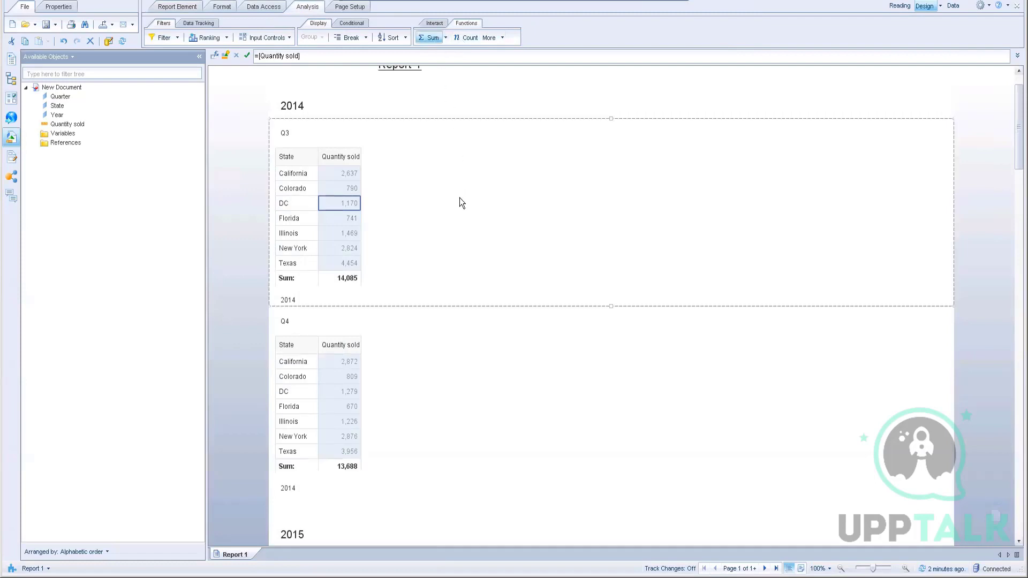
Copy the Quantity sold sum formula from the total cell of the Q3 table.
click(337, 277)
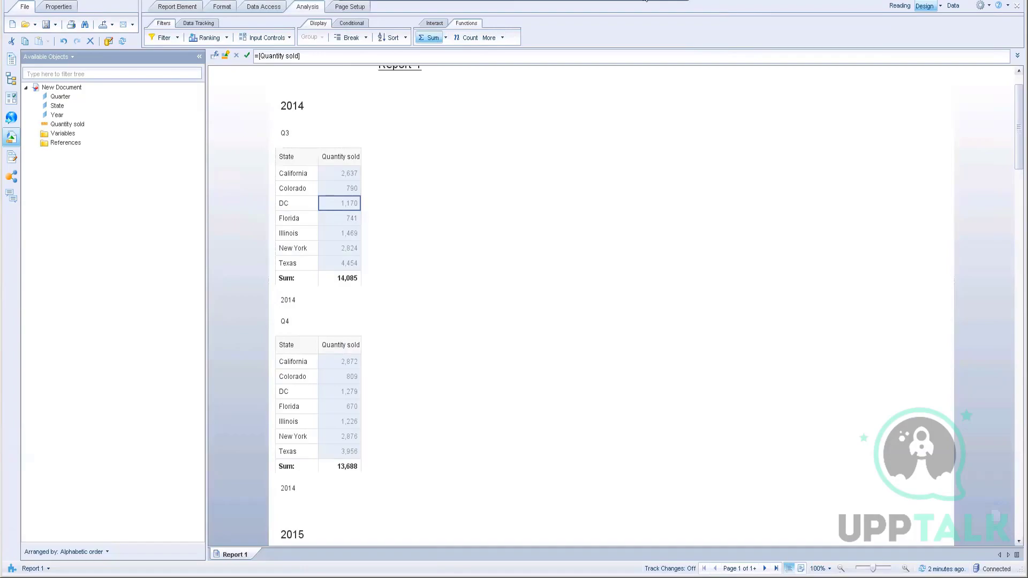
click(639, 3)
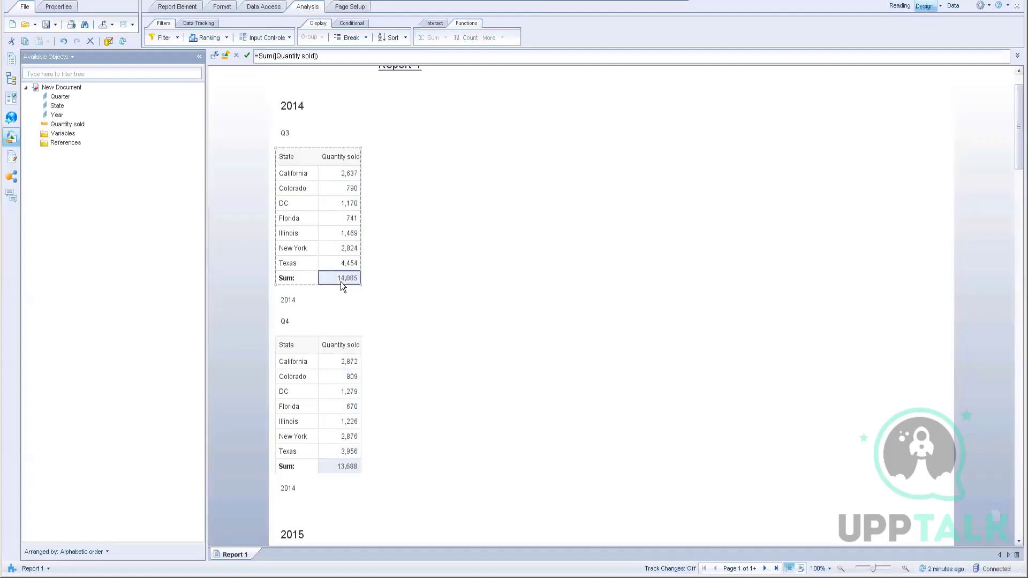
click(332, 59)
key(ctrl+c)
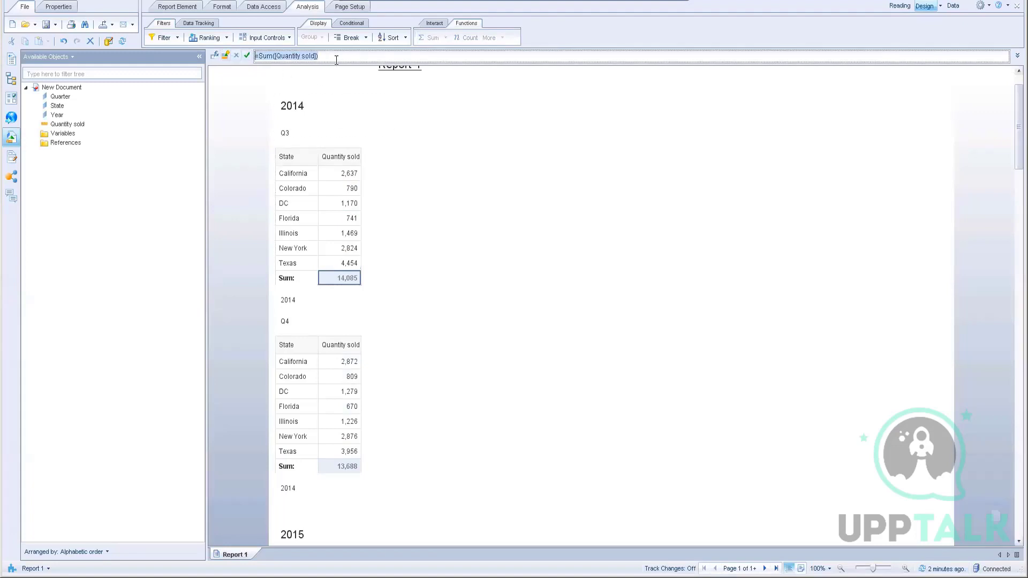
click(283, 134)
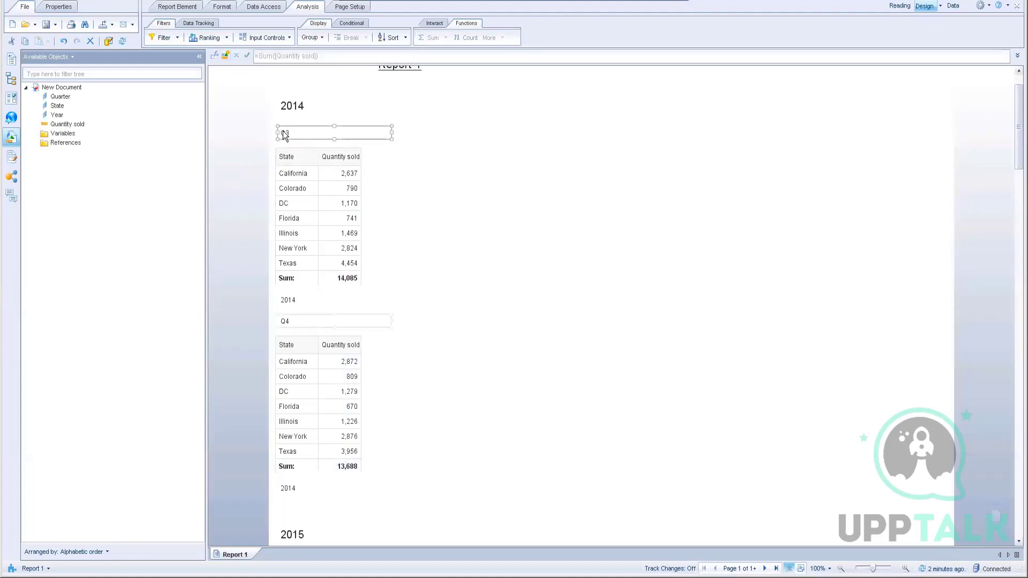
double_click(316, 132)
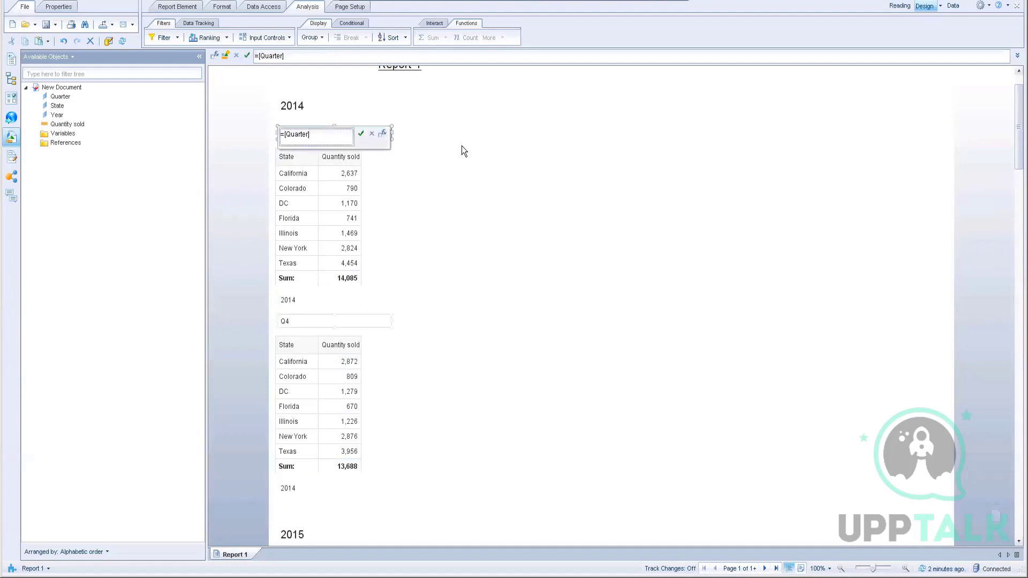
click(533, 160)
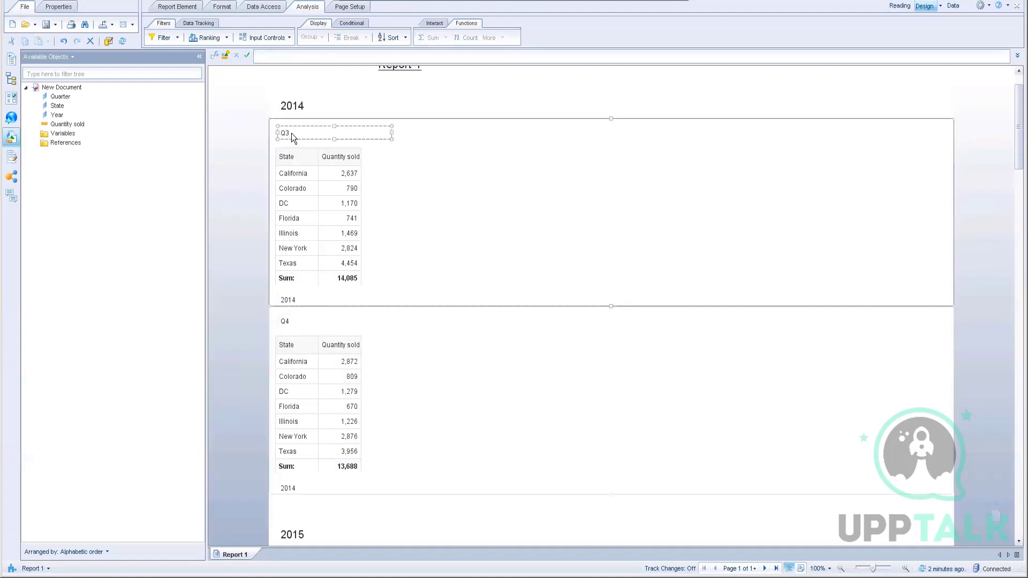
Change the Quarter section header's formula to ="[Quarter]"+Sum([Quantity sold]) and apply it.
click(291, 133)
click(317, 56)
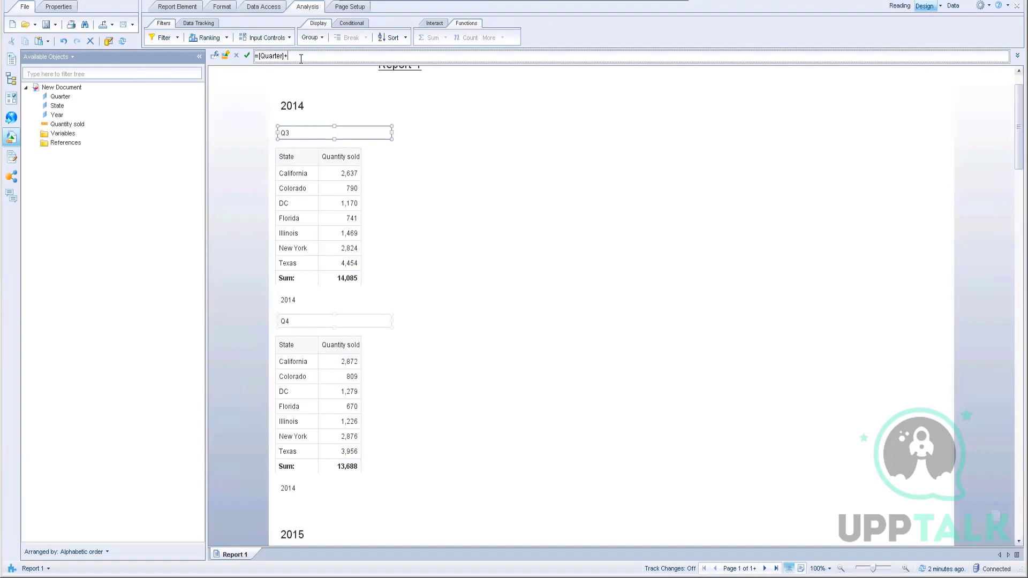
key(ctrl+v)
click(289, 54)
key(Delete)
click(285, 55)
text(")
click(258, 55)
text(")
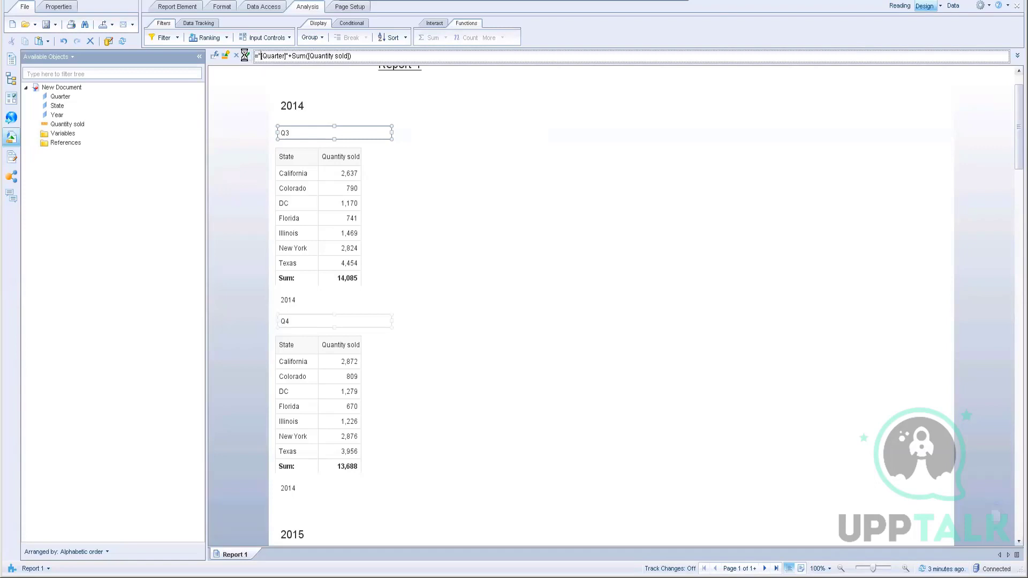
click(246, 55)
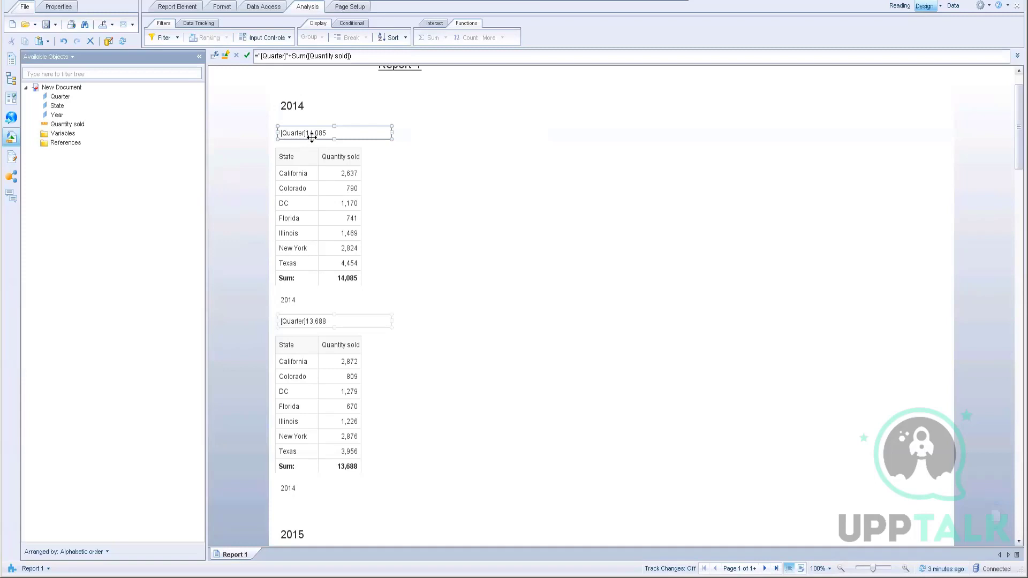
Add a string of blank spaces between "[Quarter]" and the sum in the Quarter header formula and apply it.
click(293, 56)
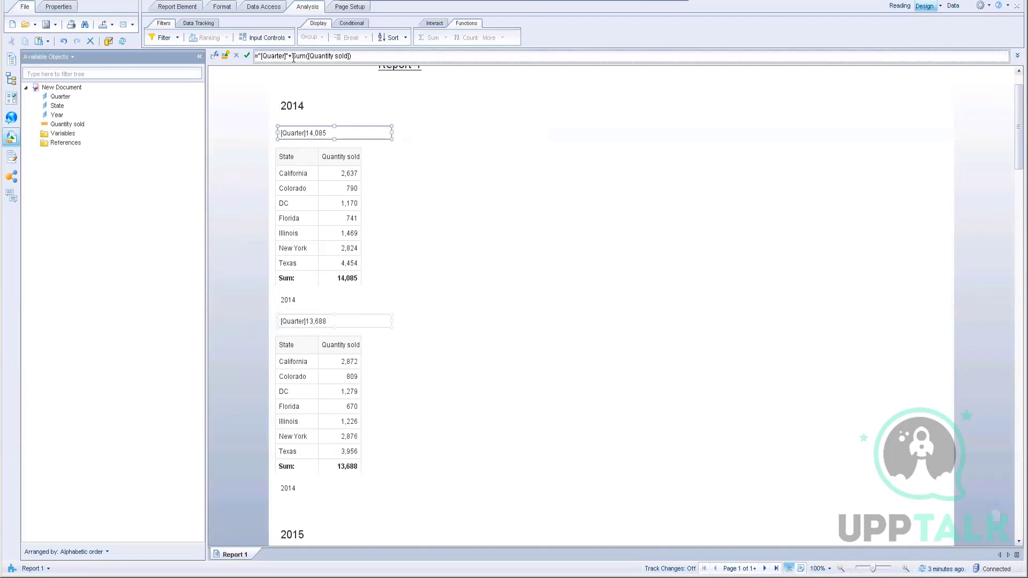
text("           "+)
click(247, 55)
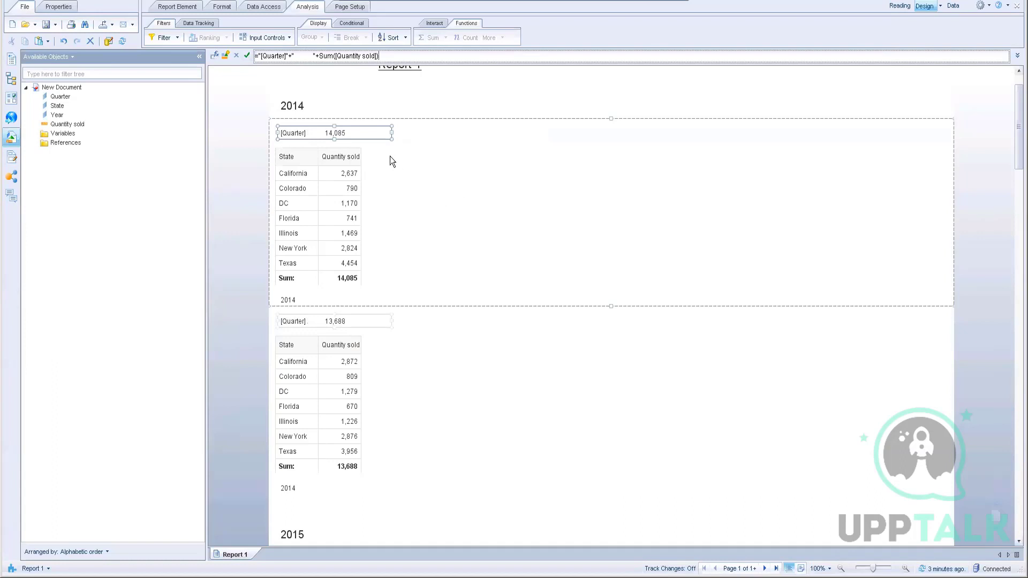
click(320, 131)
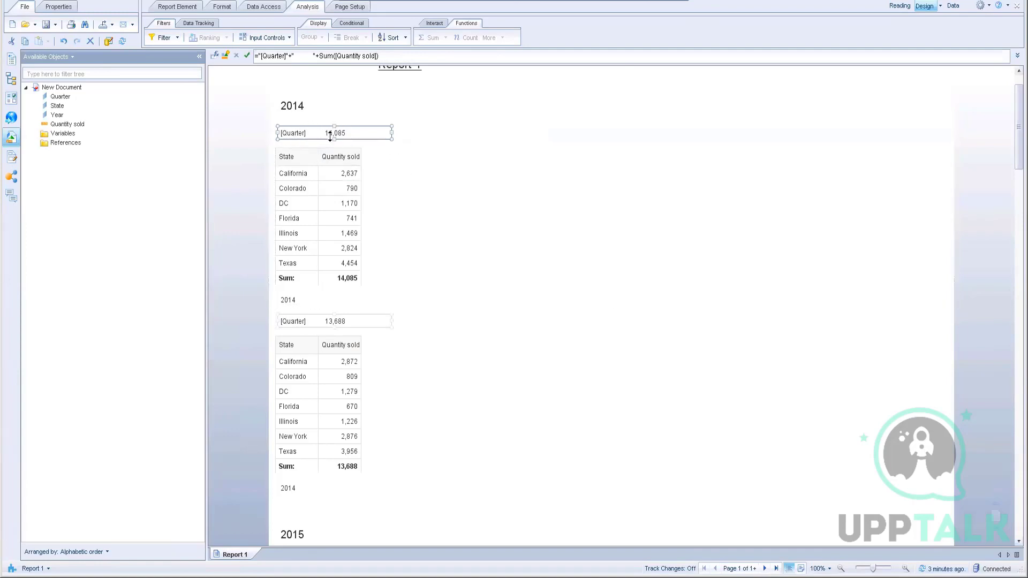
Remove the quotation marks around [Quarter] in the Quarter section header's formula and apply it.
click(309, 107)
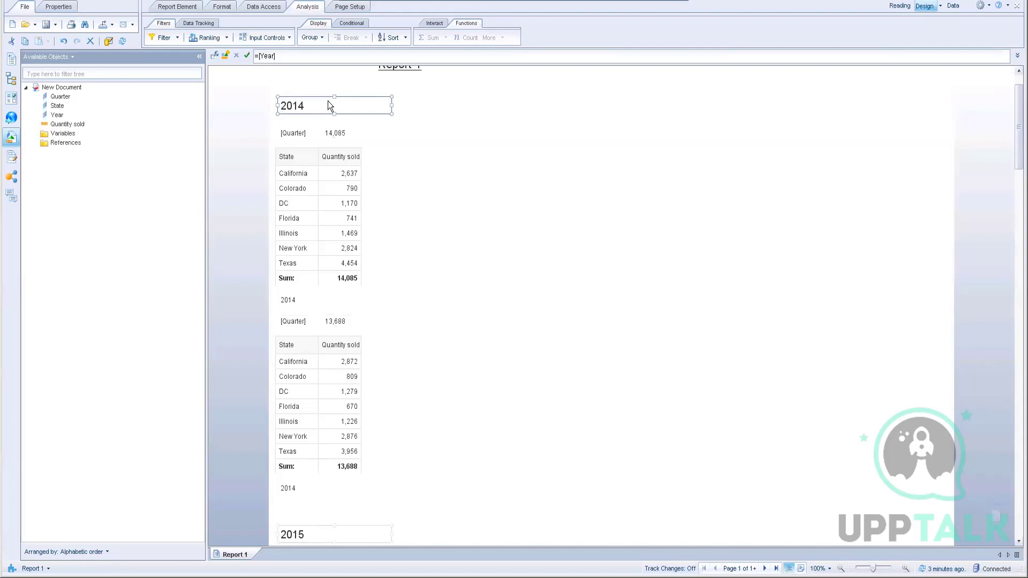
click(343, 134)
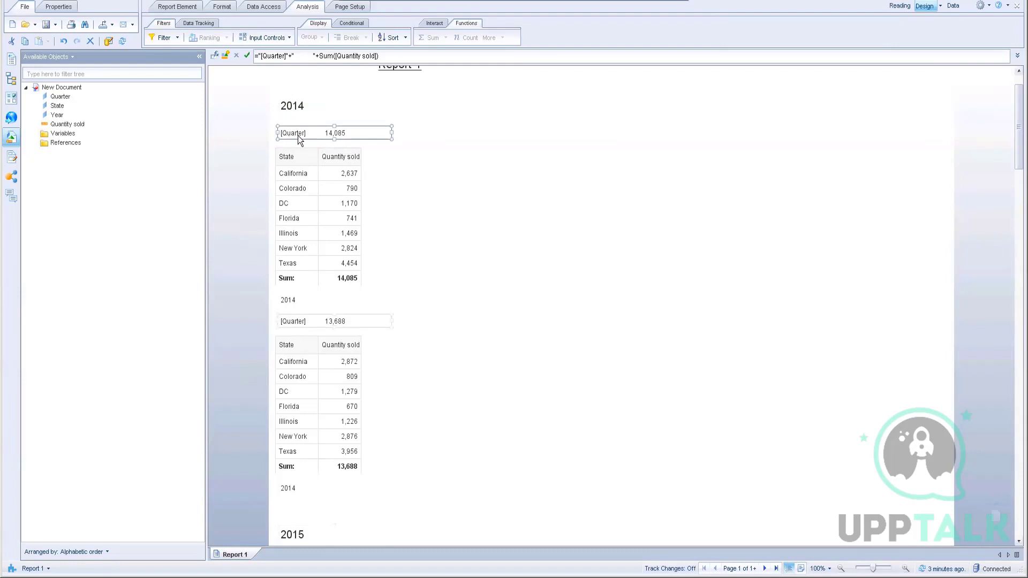
click(289, 55)
key(BackSpace)
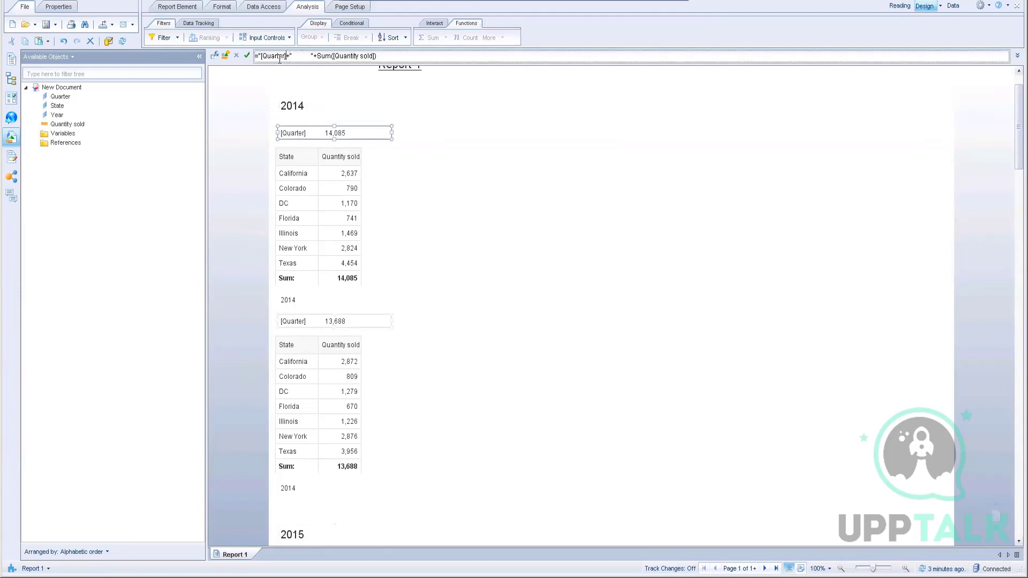
click(258, 56)
text(")
key(BackSpace)
click(247, 56)
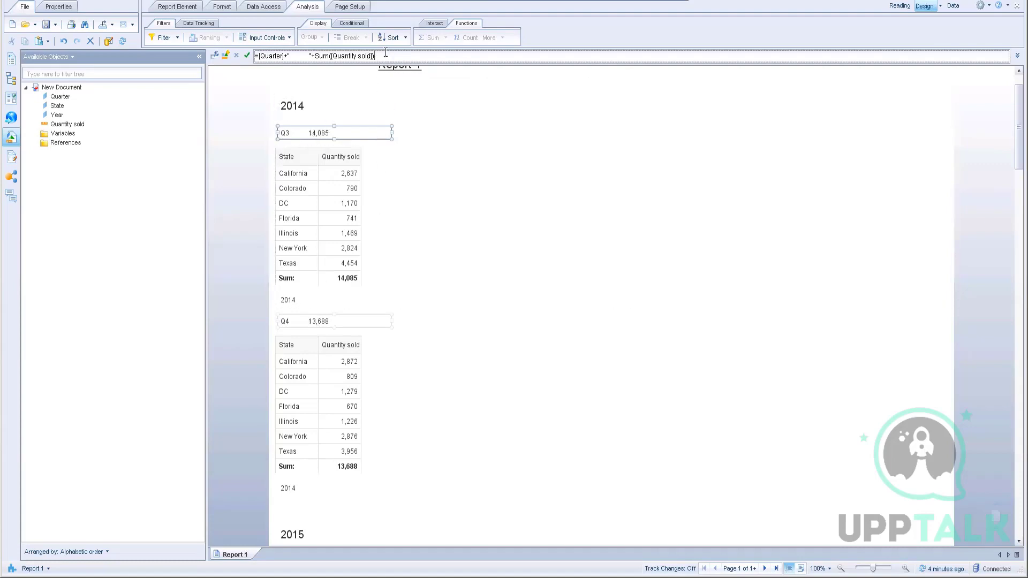
Copy the blank-space string and sum from the Quarter header formula, append them to the Year header's =[Year] formula with an extra blank string, and apply it.
drag(386, 54, 288, 56)
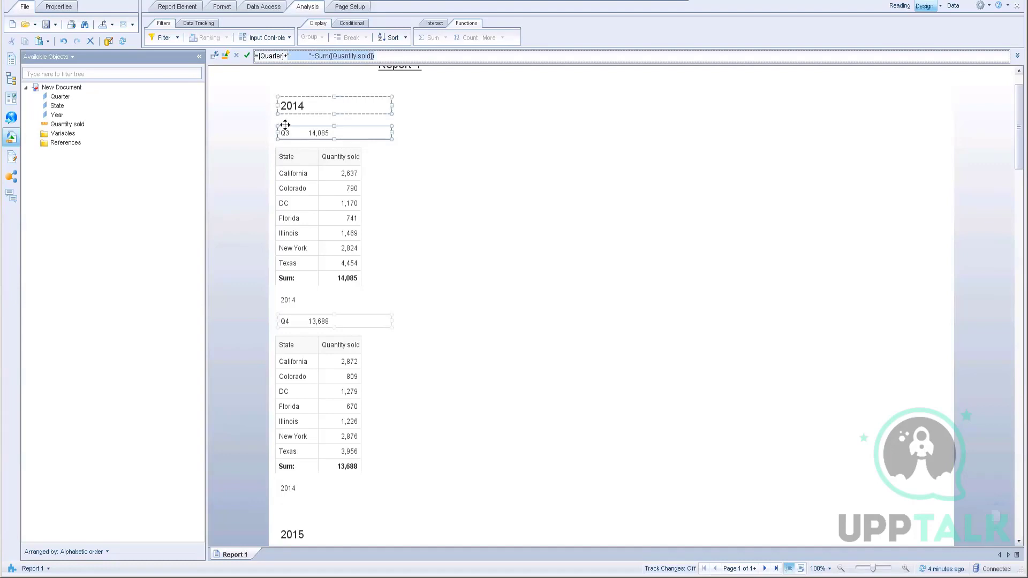
click(310, 109)
click(299, 57)
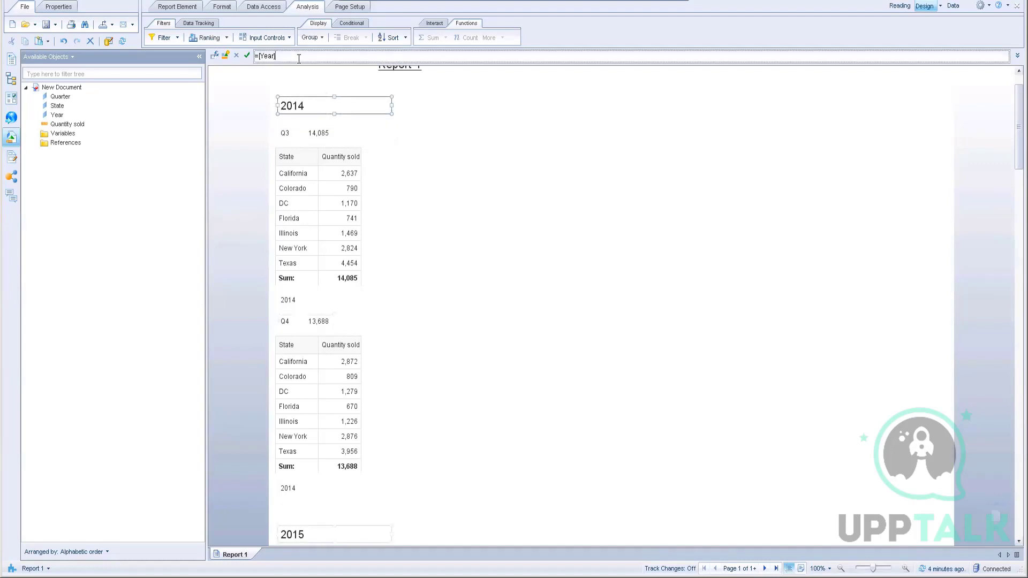
text(+)
text("               "+"               "+Sum([Quantity sold]))
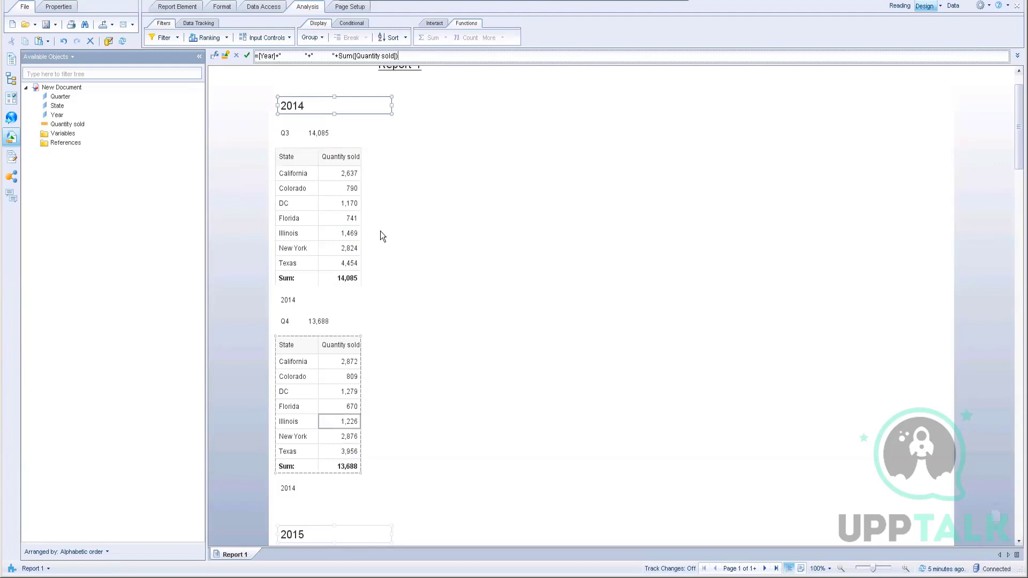
click(247, 56)
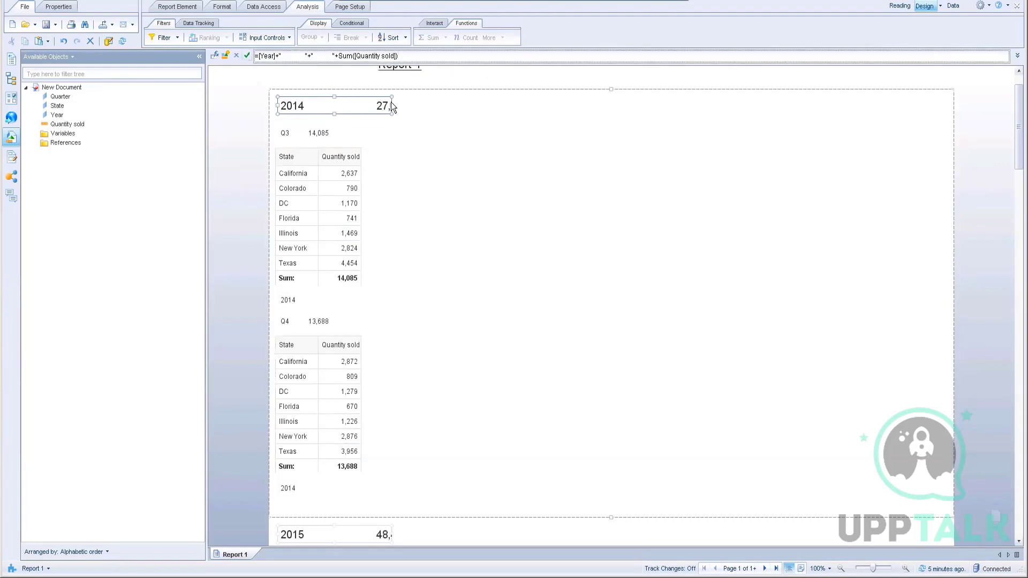
Widen the Year section header cell so that the full Quantity sold sum fits beside the year.
drag(390, 106, 428, 107)
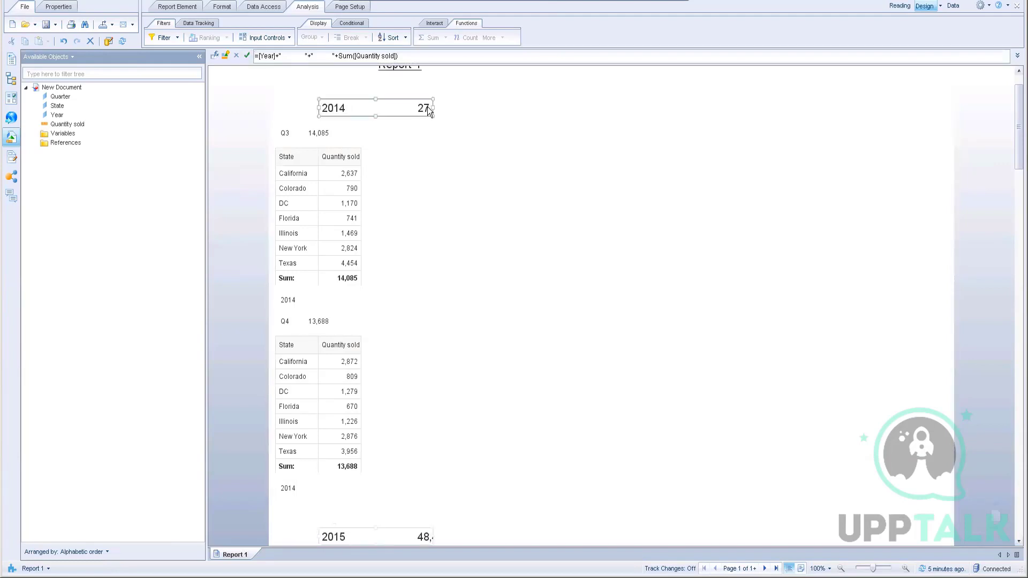
key(ctrl+z)
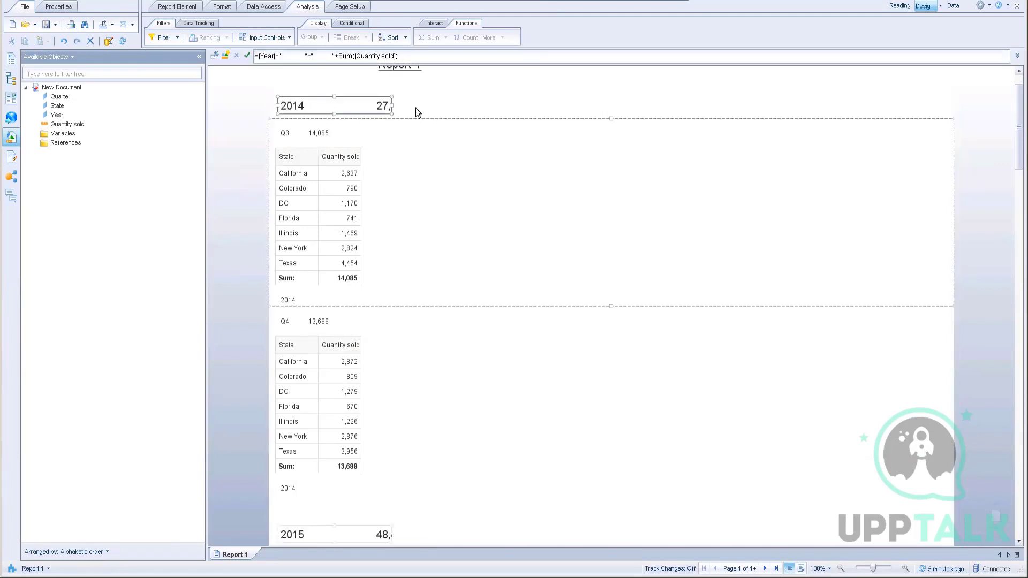
drag(392, 106, 447, 109)
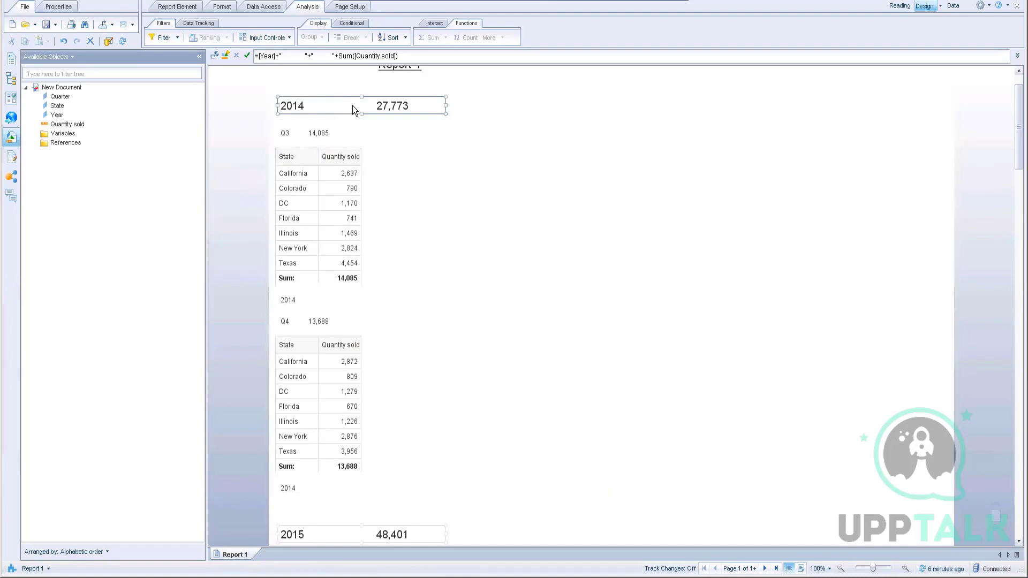
Check the Quantity sold sums beside the Year and Quarter headers across the 2014 and 2015 sections.
scroll(325, 185, up, 1)
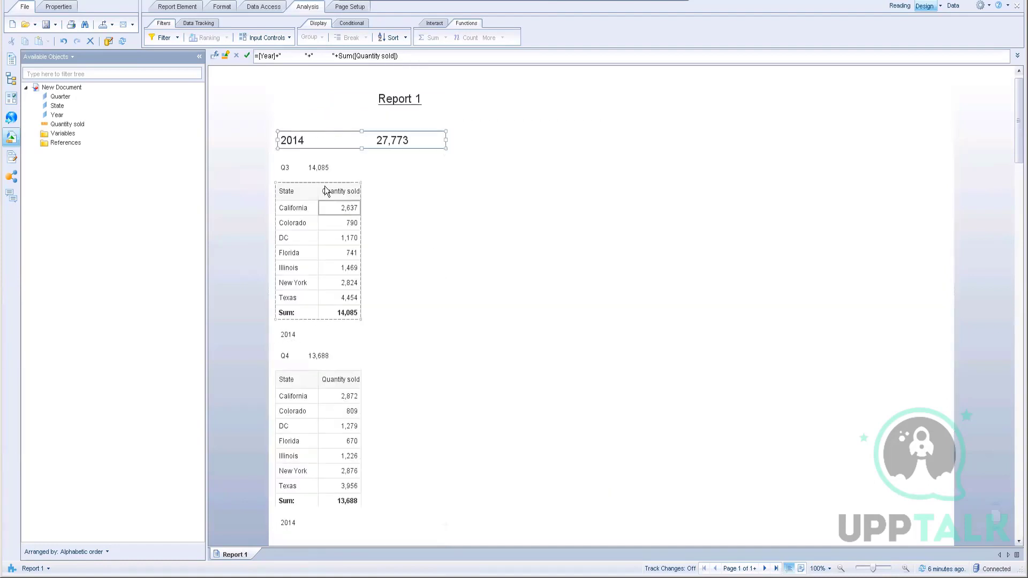
click(324, 168)
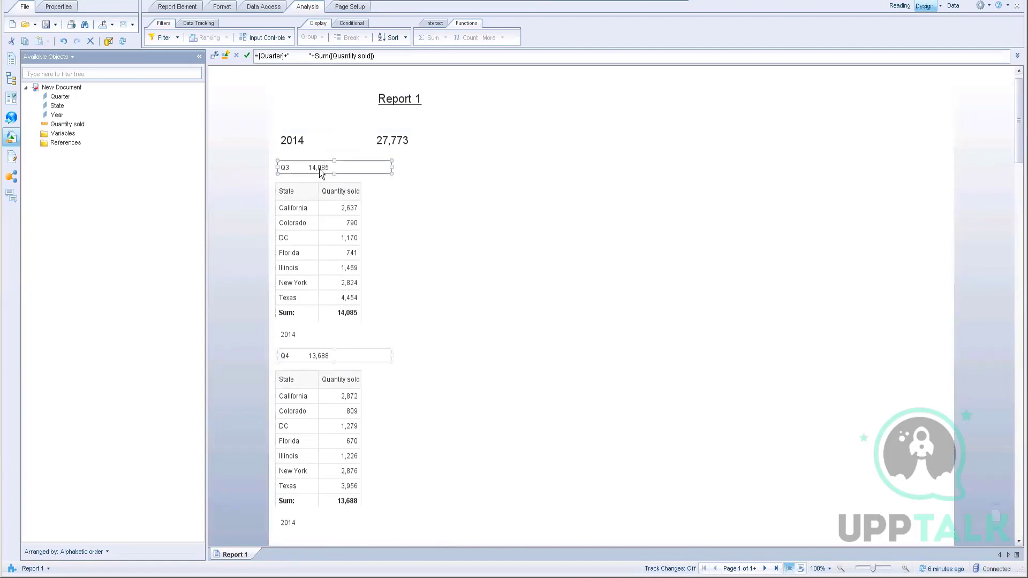
scroll(409, 441, down, 2)
scroll(409, 441, down, 2)
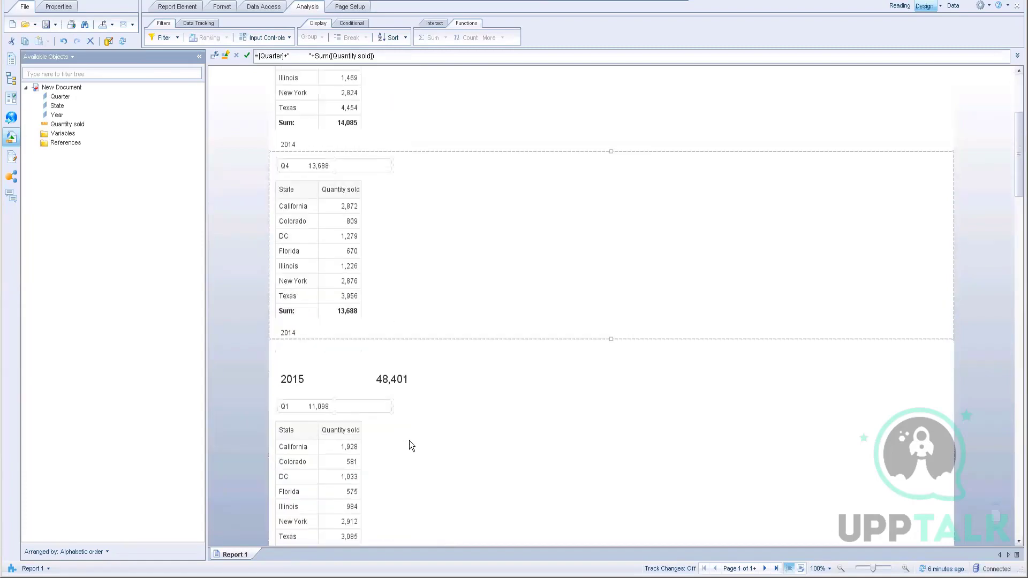
scroll(409, 441, up, 5)
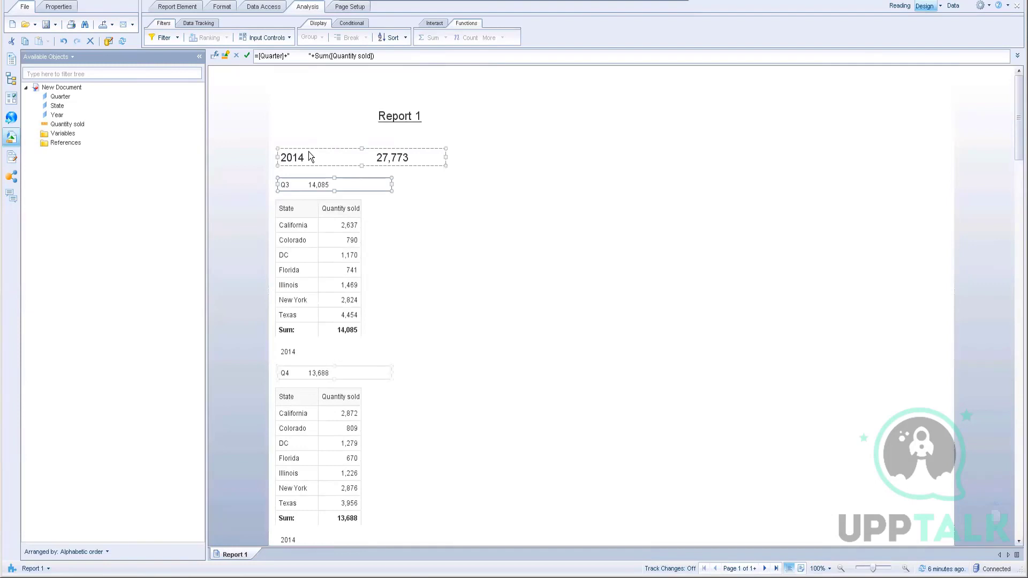
click(312, 155)
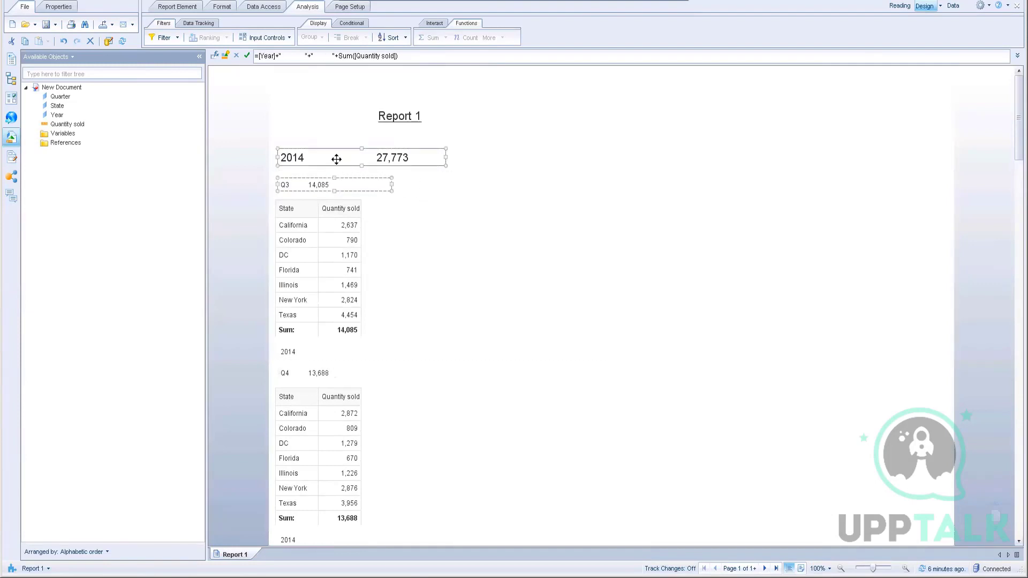
scroll(472, 259, down, 2)
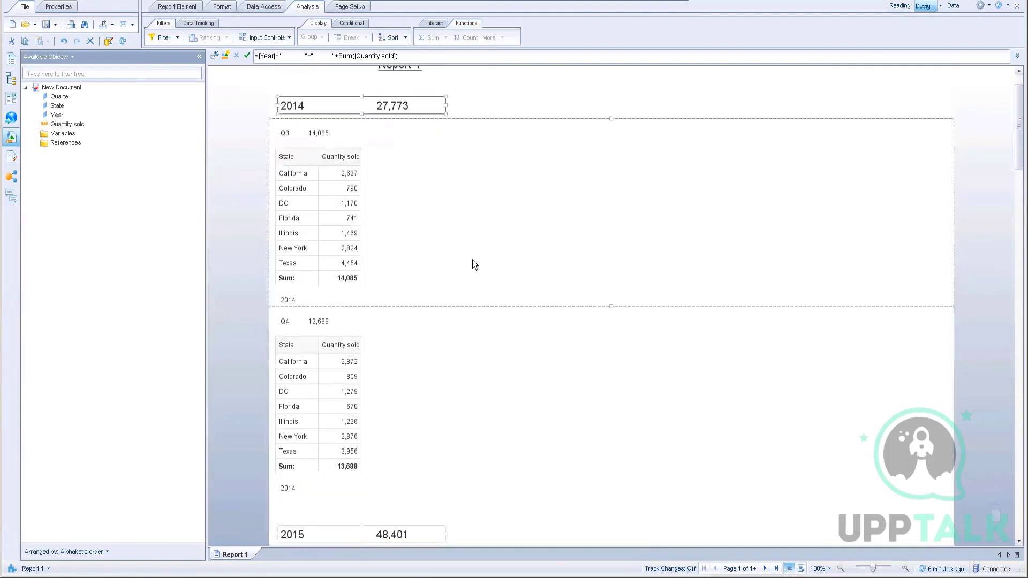
scroll(545, 478, down, 2)
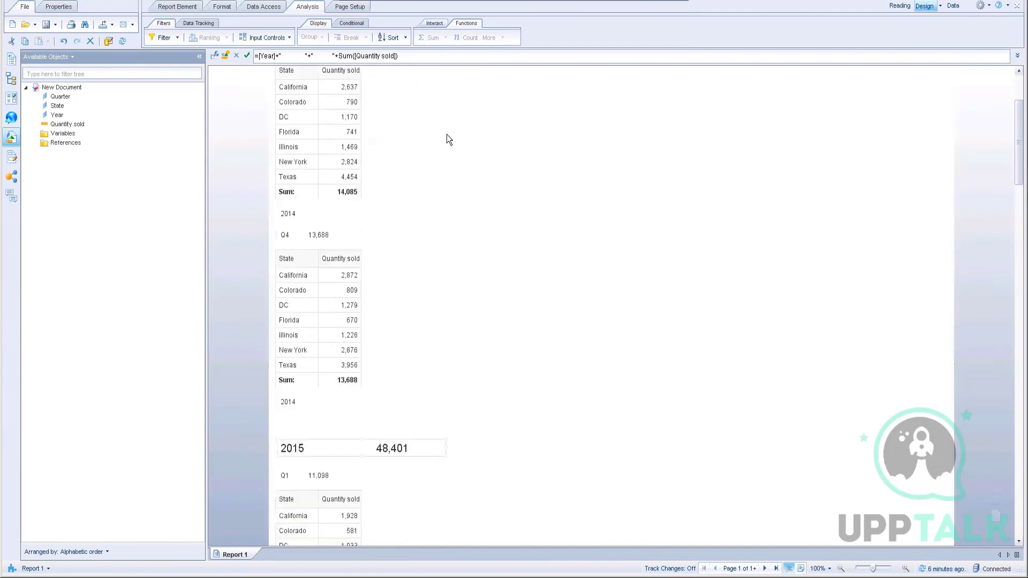
scroll(527, 427, down, 2)
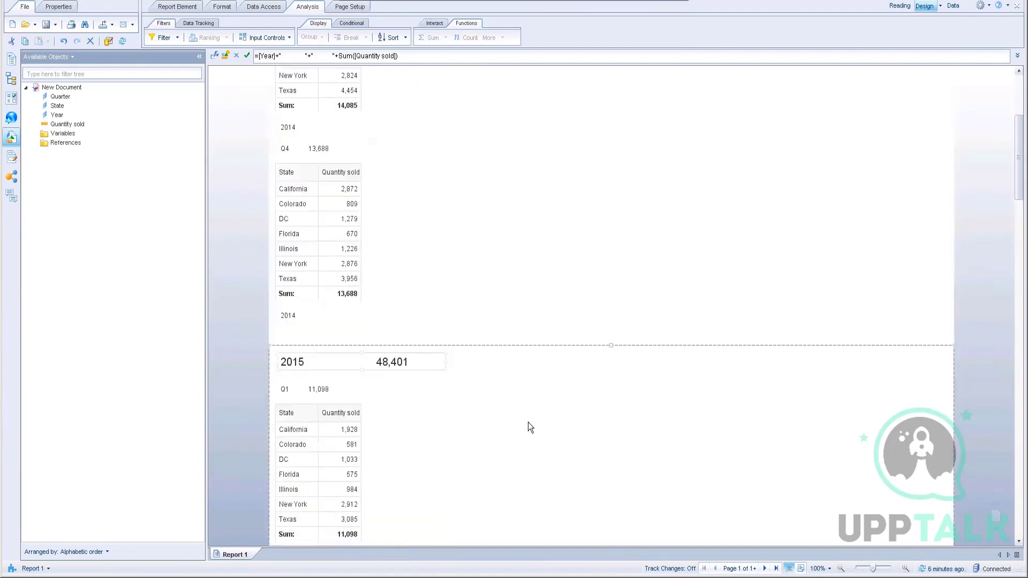
scroll(528, 428, up, 6)
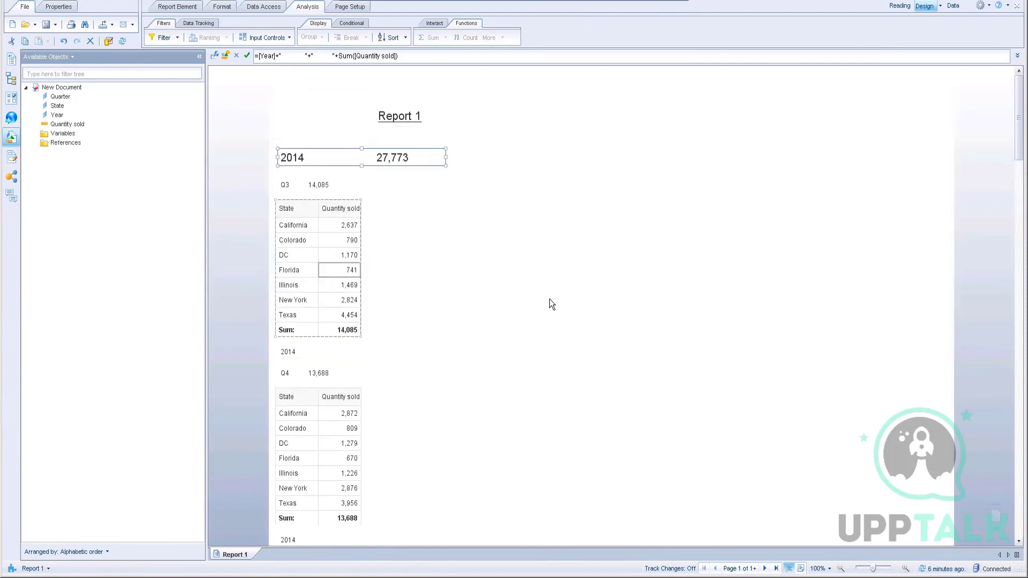
Set the background color of the State and Quantity sold header cells in the section table to Light Blue.
click(293, 209)
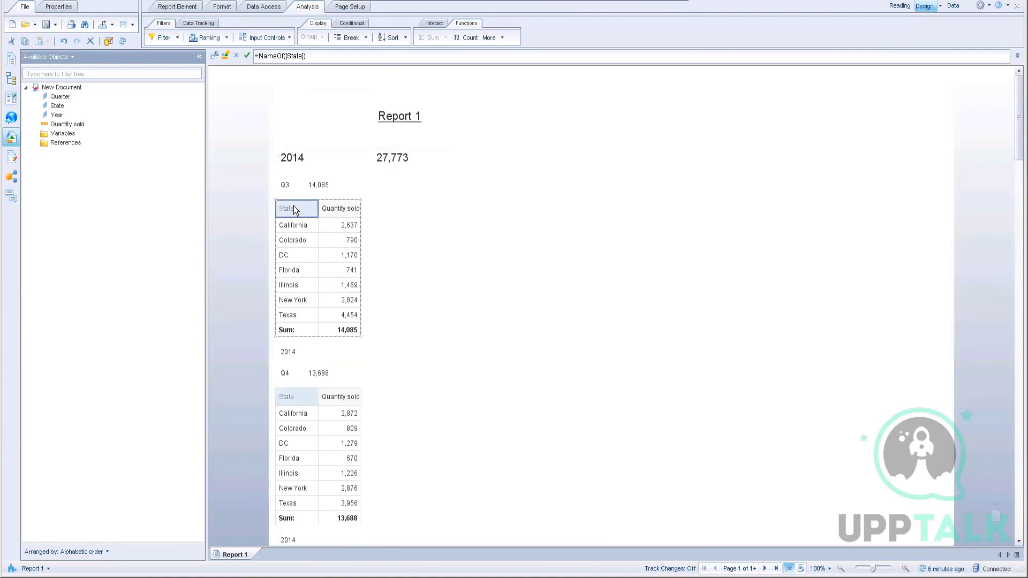
ctrl+click(352, 213)
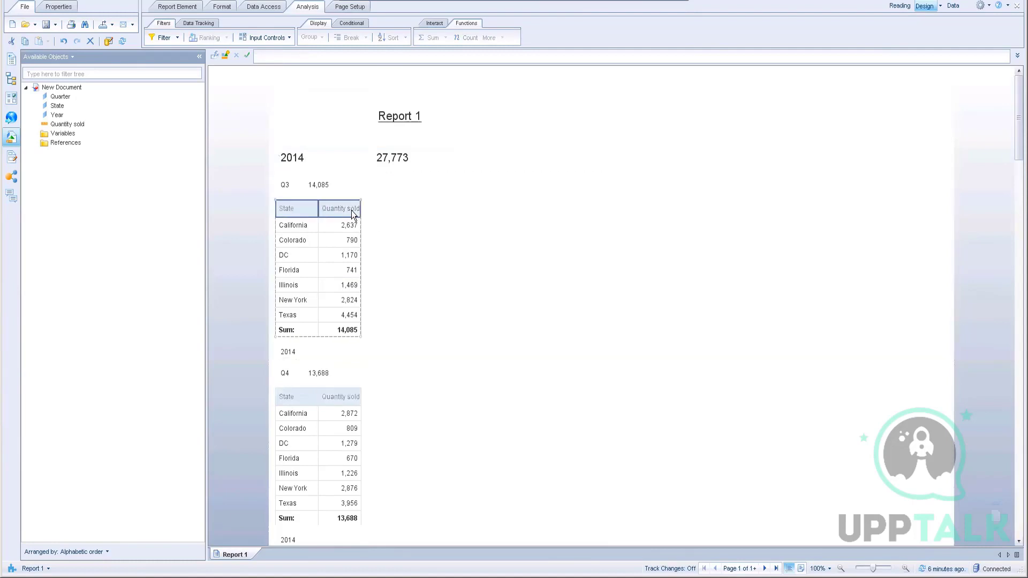
right_click(353, 213)
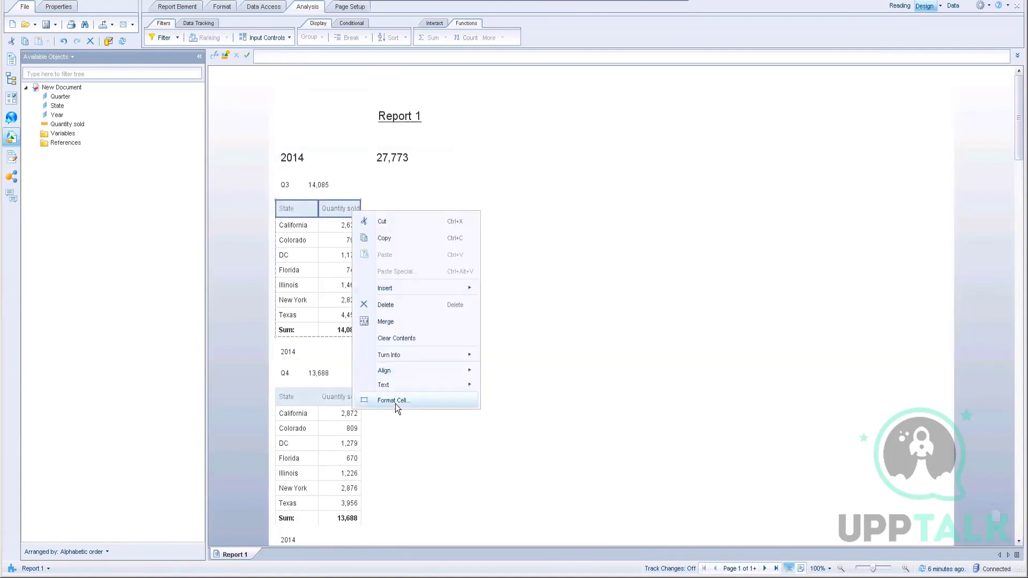
click(395, 404)
click(353, 201)
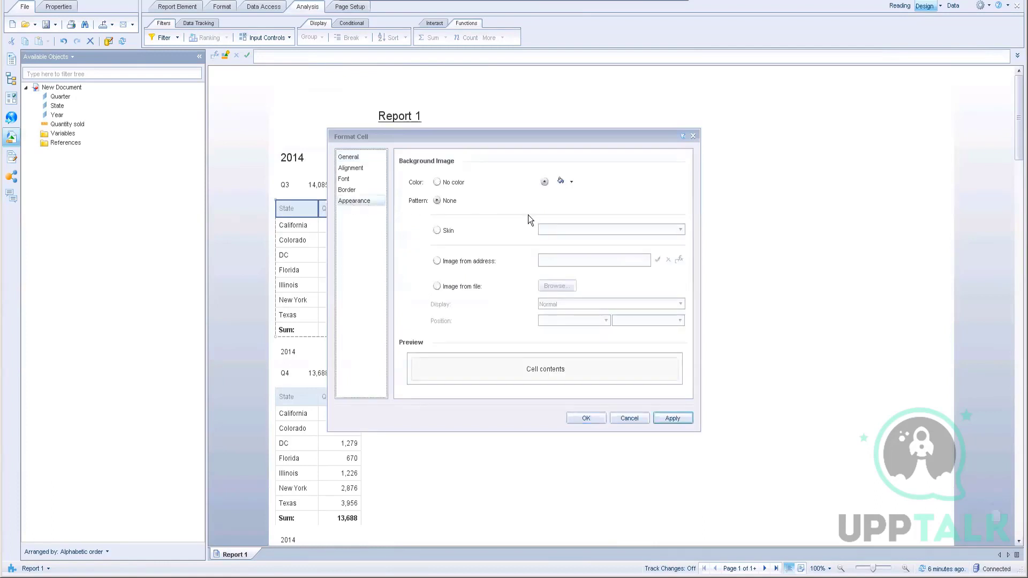
click(571, 182)
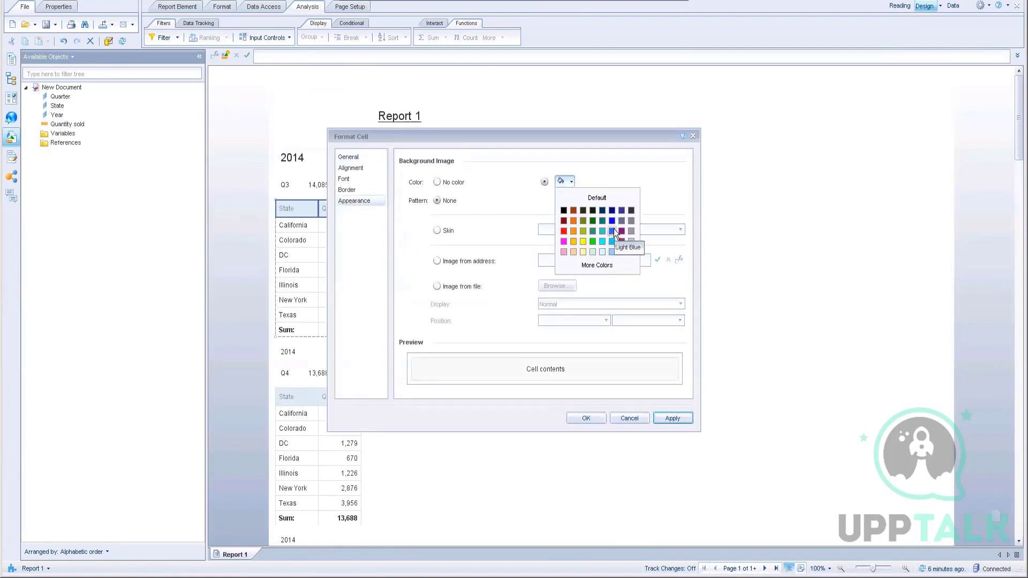
click(613, 229)
Set the table header cells' font to bold white and confirm the cell formatting.
click(343, 179)
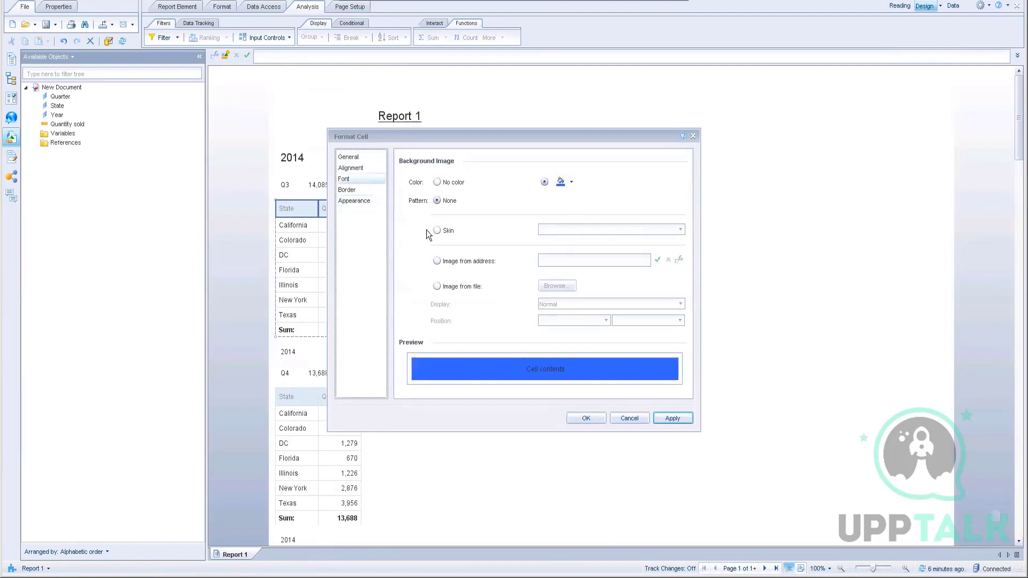
click(425, 280)
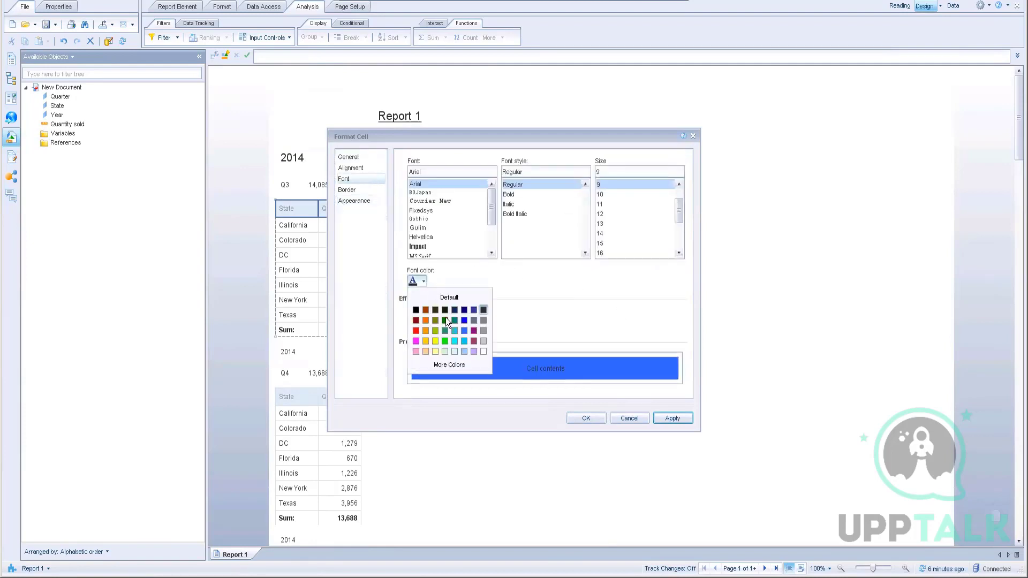
click(484, 348)
click(510, 194)
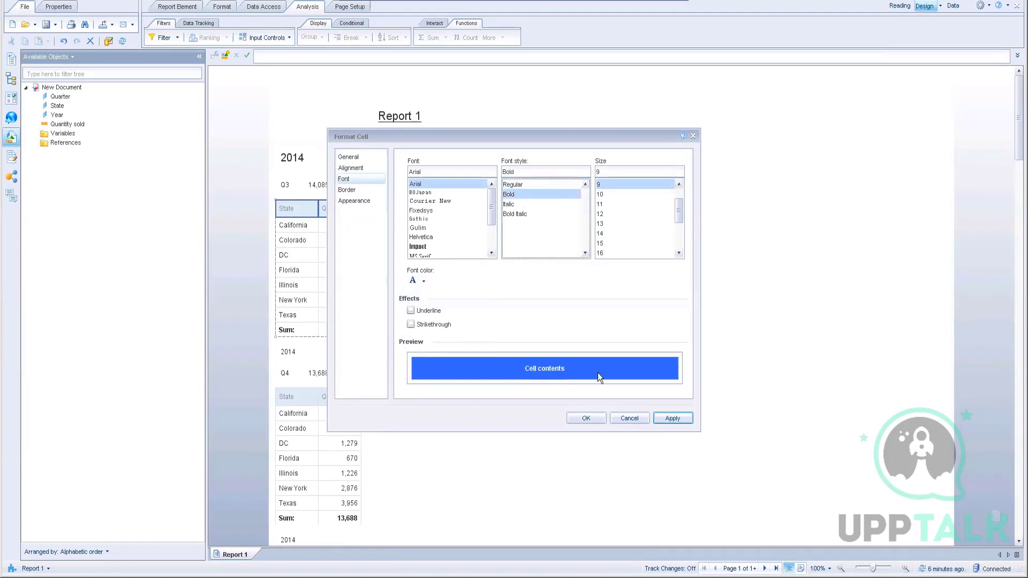
click(581, 418)
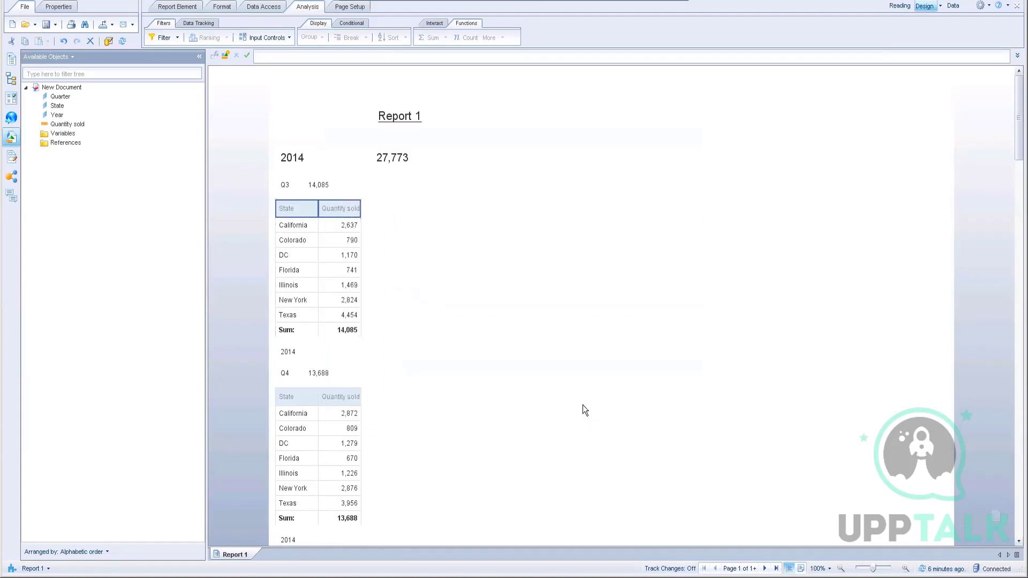
Widen the Quantity sold column slightly so that its bold header text fits.
click(359, 209)
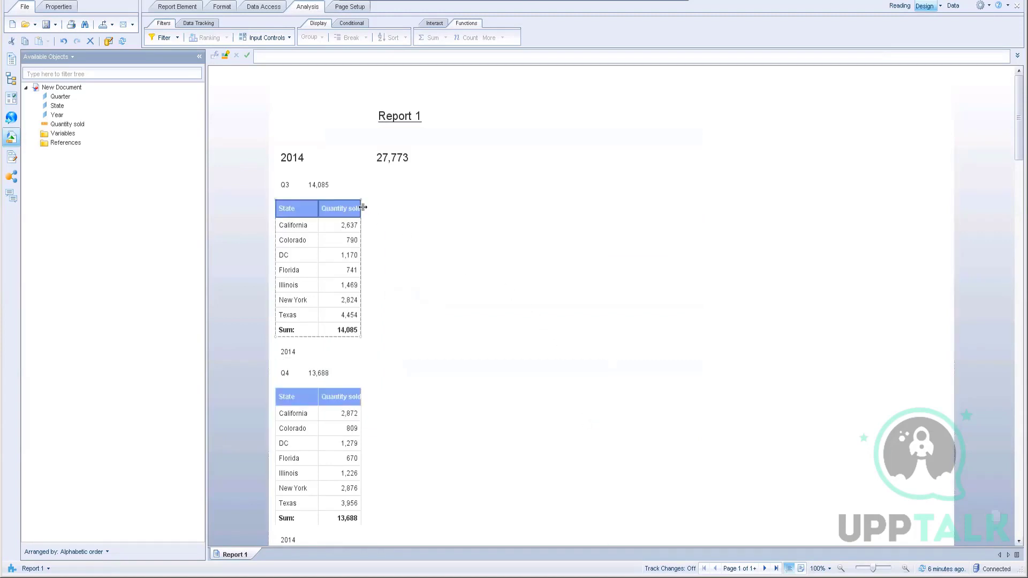
drag(359, 209, 373, 208)
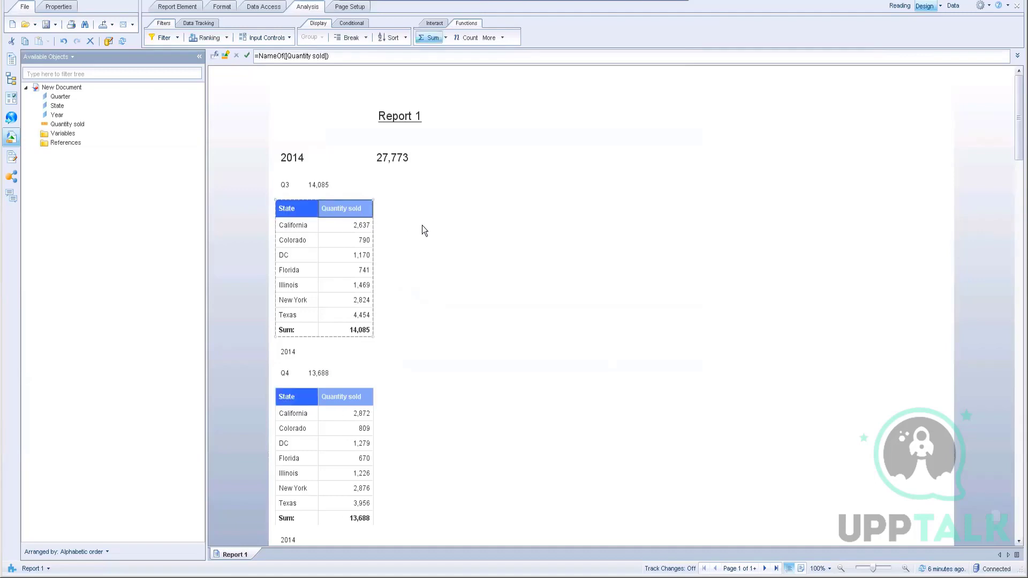
click(500, 356)
Review the formatted table headers and section sums across the report.
scroll(502, 359, down, 1)
scroll(501, 360, down, 5)
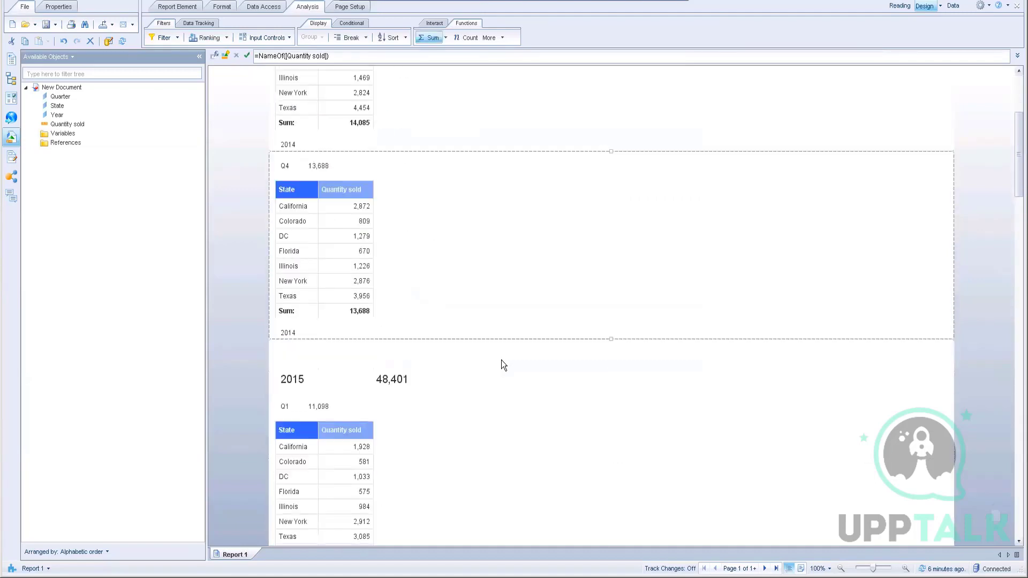
click(541, 425)
scroll(540, 425, up, 6)
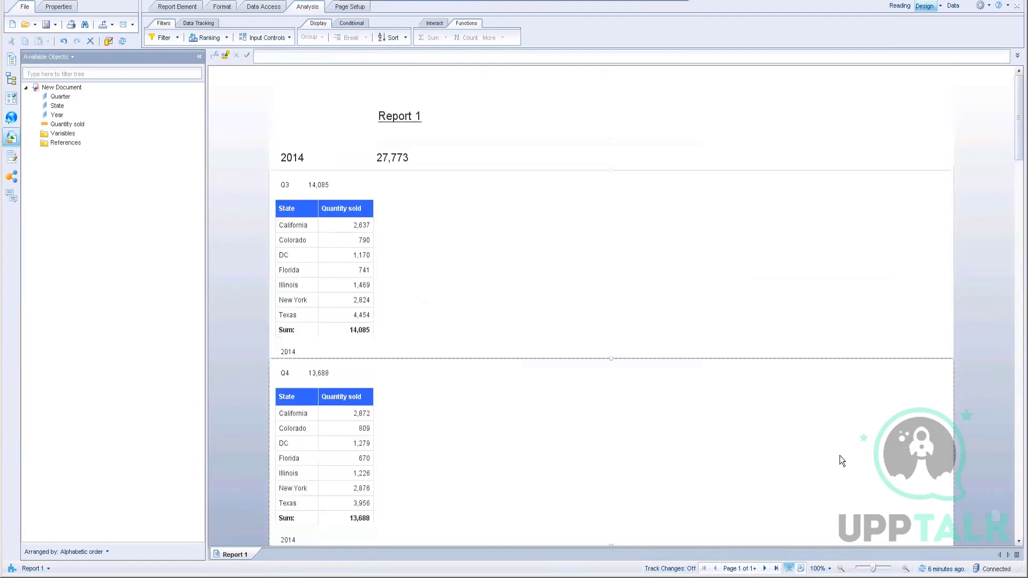
click(325, 156)
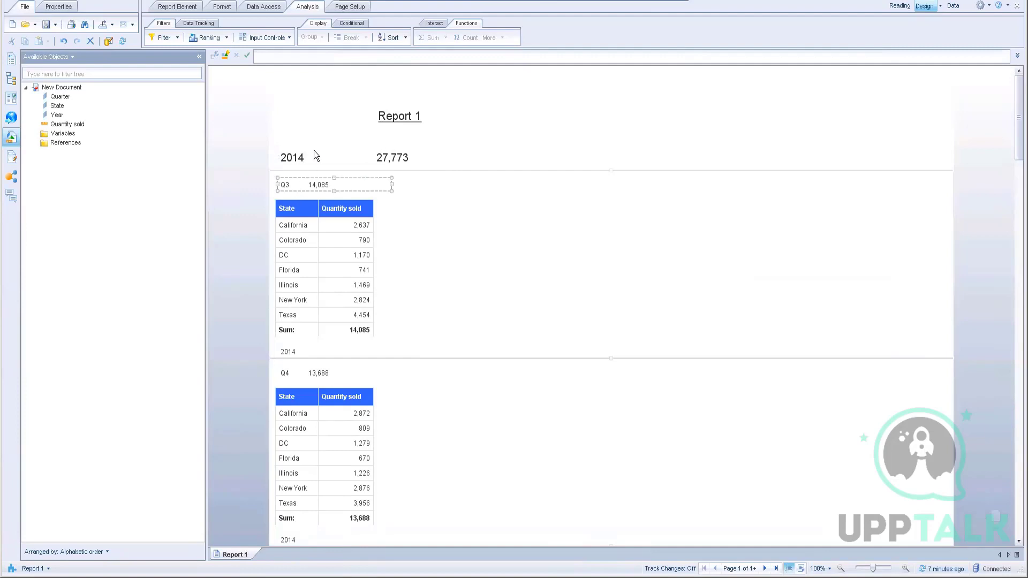
click(342, 219)
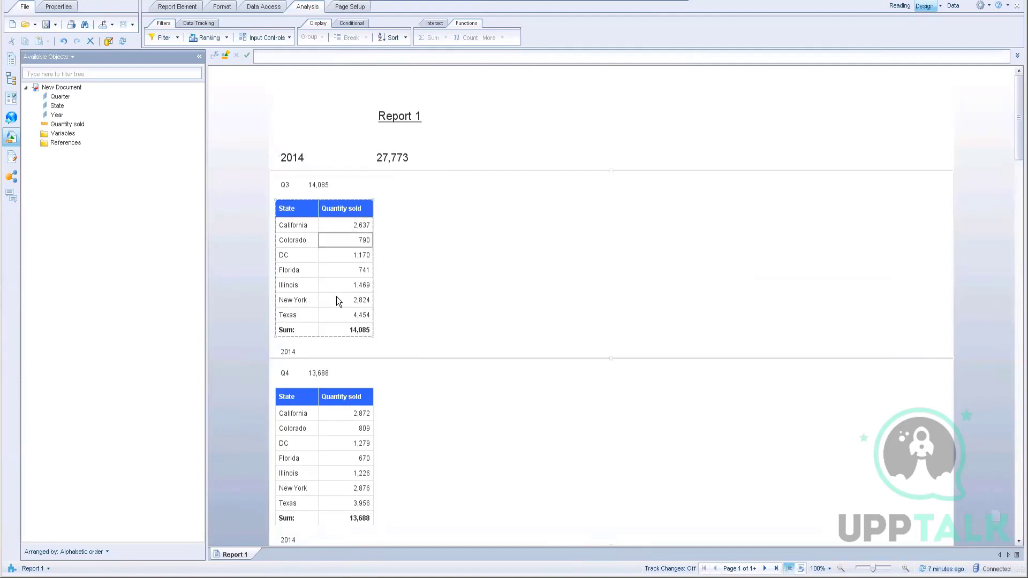
Examine the formulas of the Quantity sold column and the Quarter and Year section headers, comparing the sums across sections.
click(345, 270)
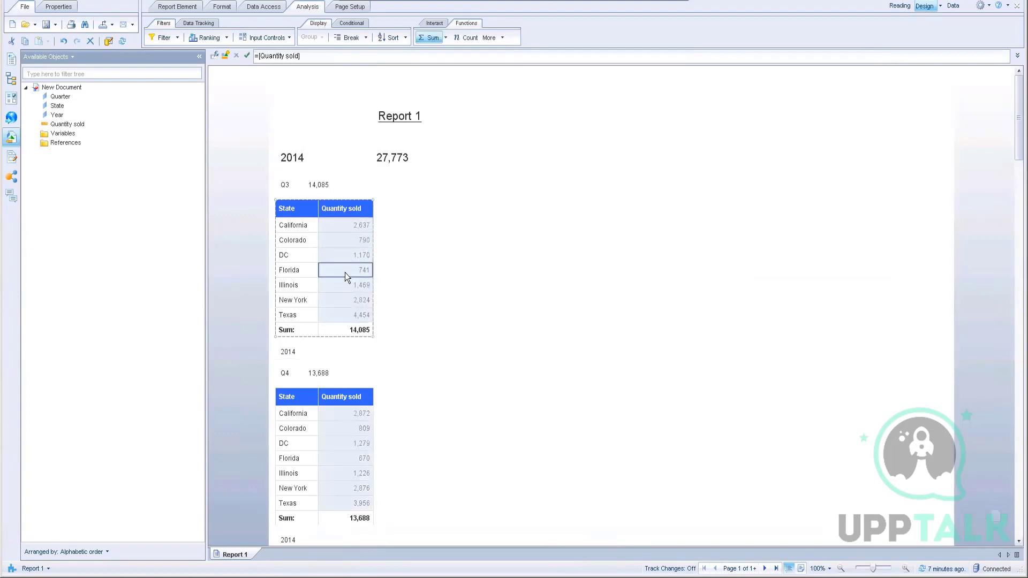
click(322, 185)
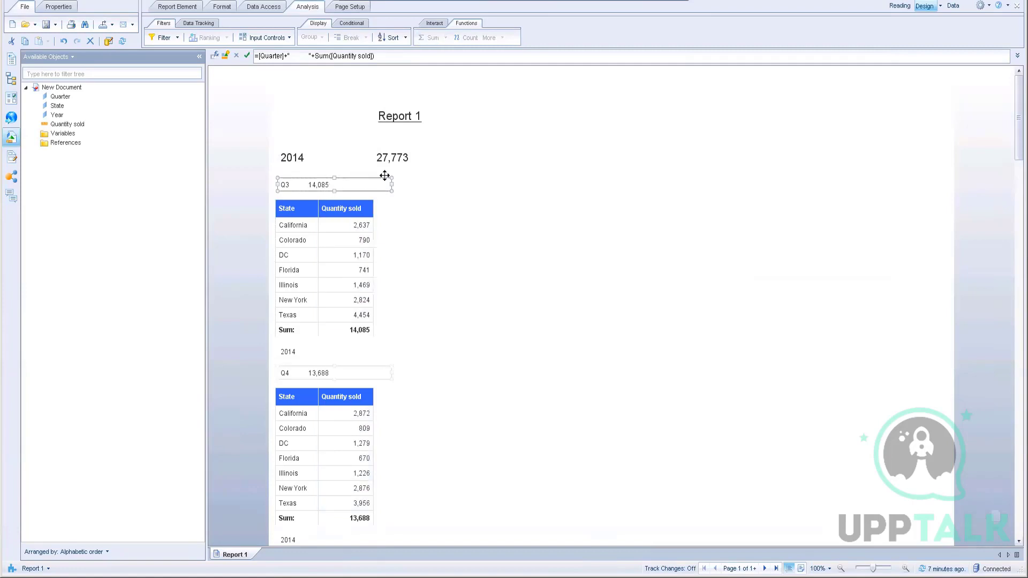
click(395, 157)
scroll(513, 477, down, 5)
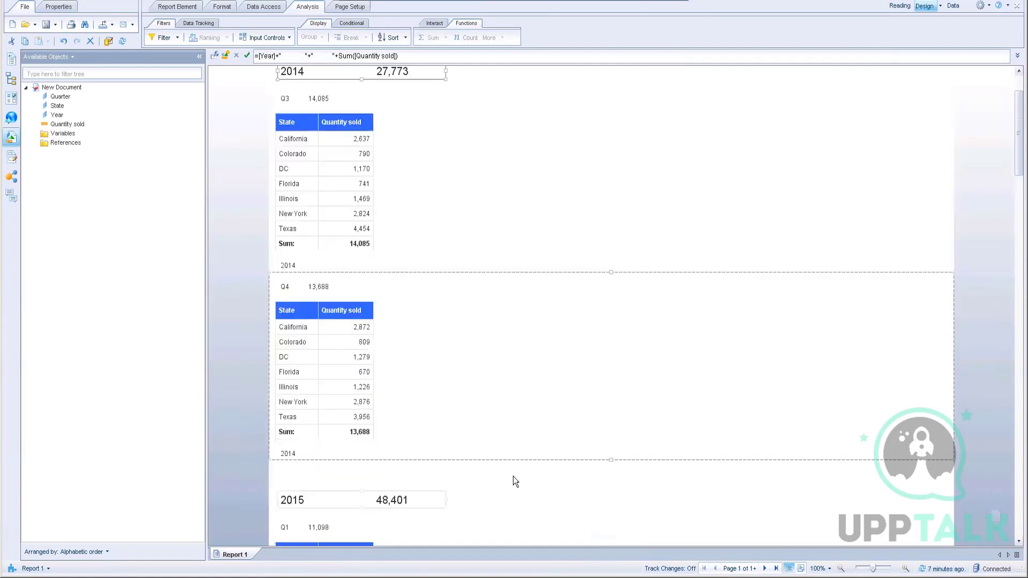
scroll(513, 476, up, 5)
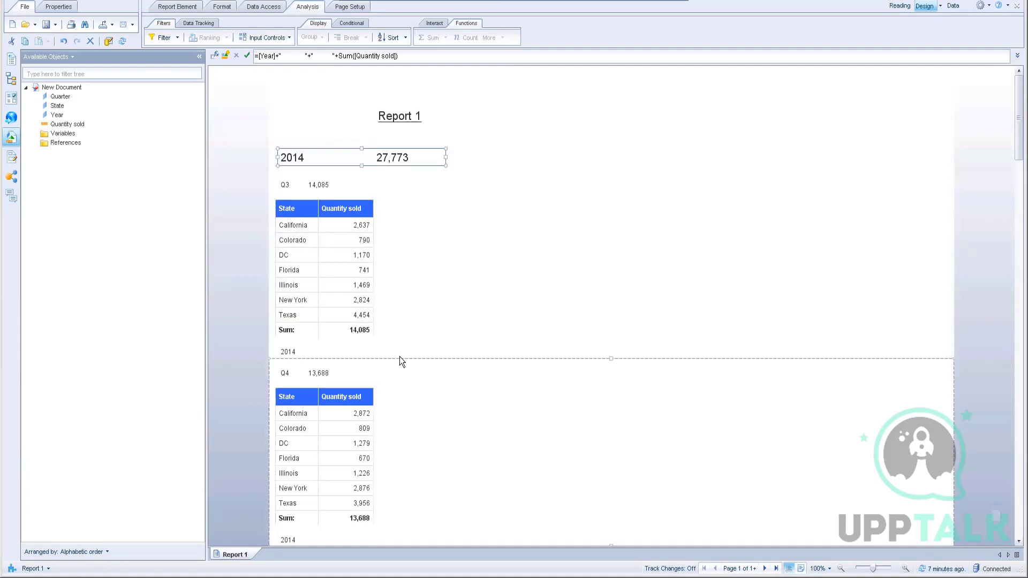
scroll(400, 356, down, 3)
scroll(401, 356, up, 2)
scroll(405, 359, up, 1)
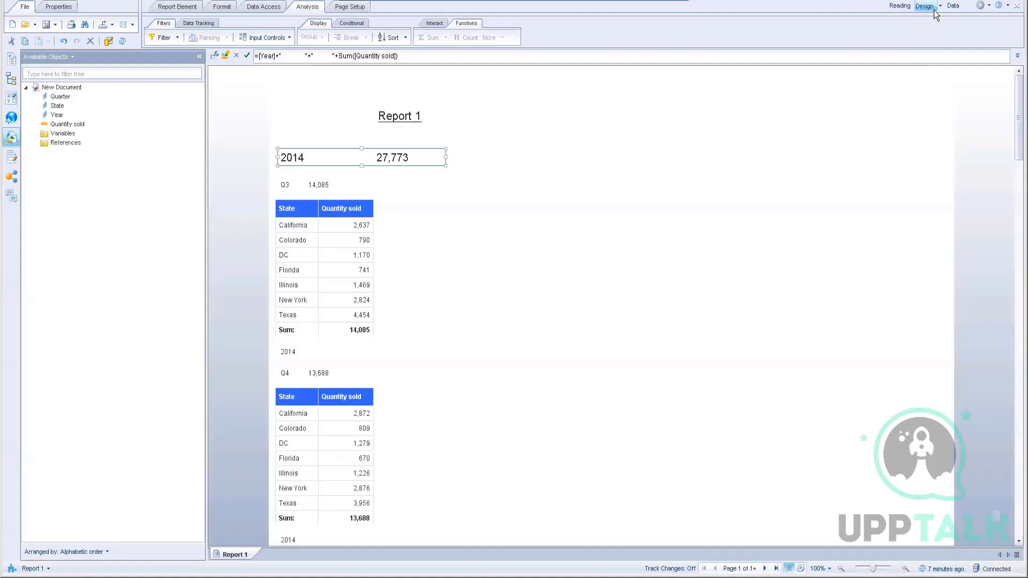
View the report in Structure Only design mode, inspect the Quarter header formula, and return to the With Data view.
click(940, 6)
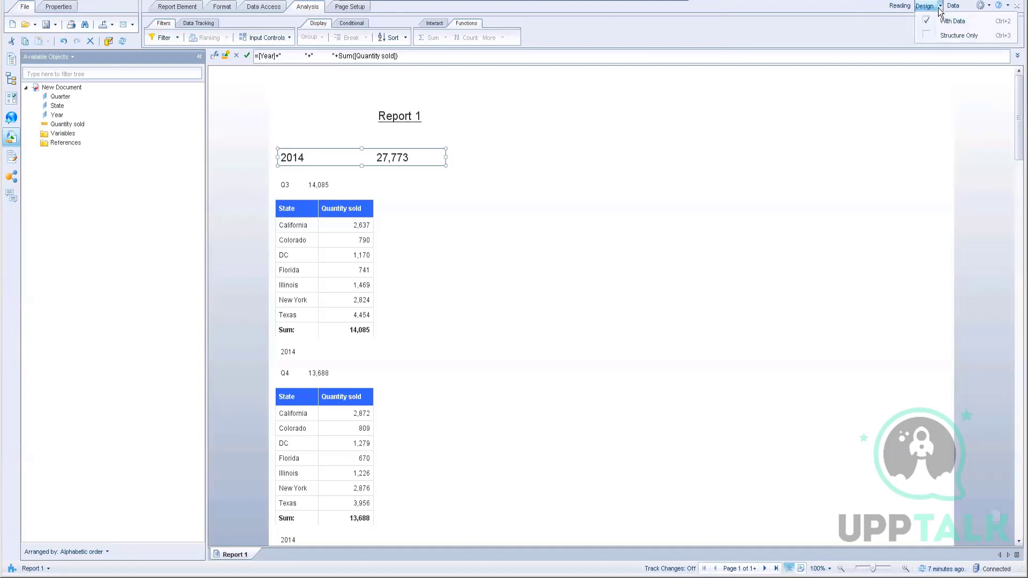
click(928, 36)
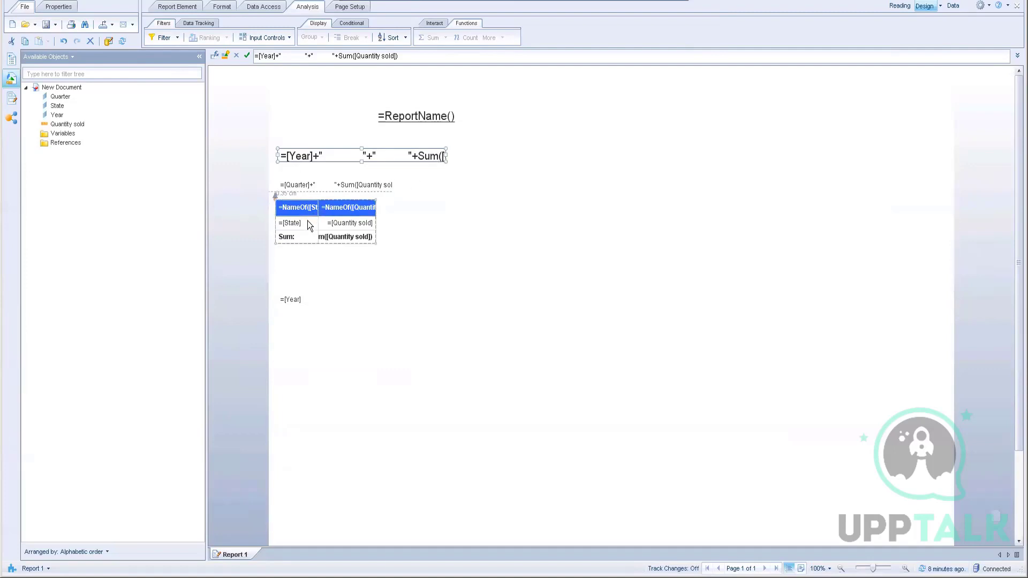
click(311, 185)
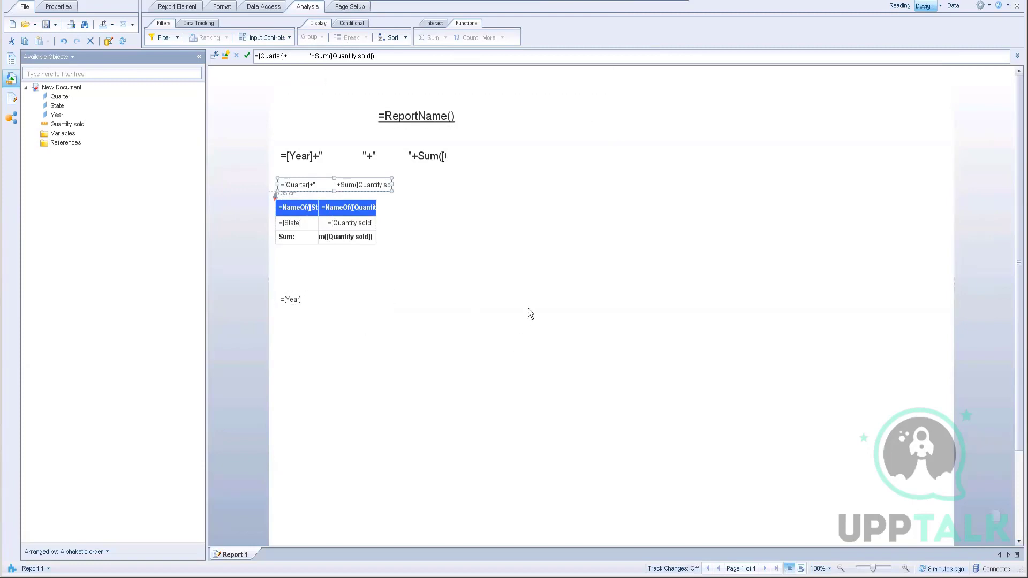
click(939, 6)
click(942, 22)
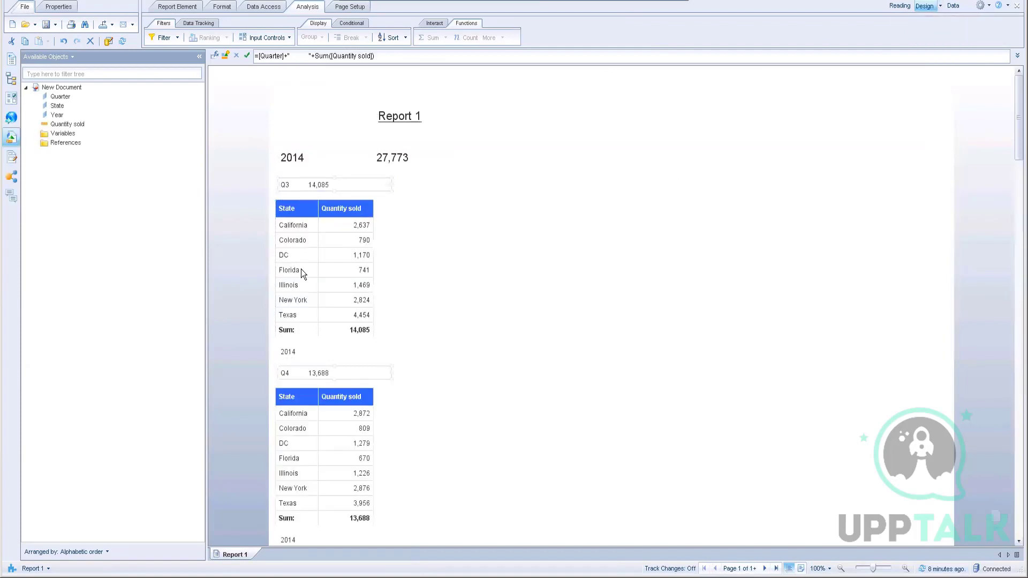
Review the year and quarter sections through the report's last page and return to its first page.
click(442, 342)
scroll(483, 433, down, 5)
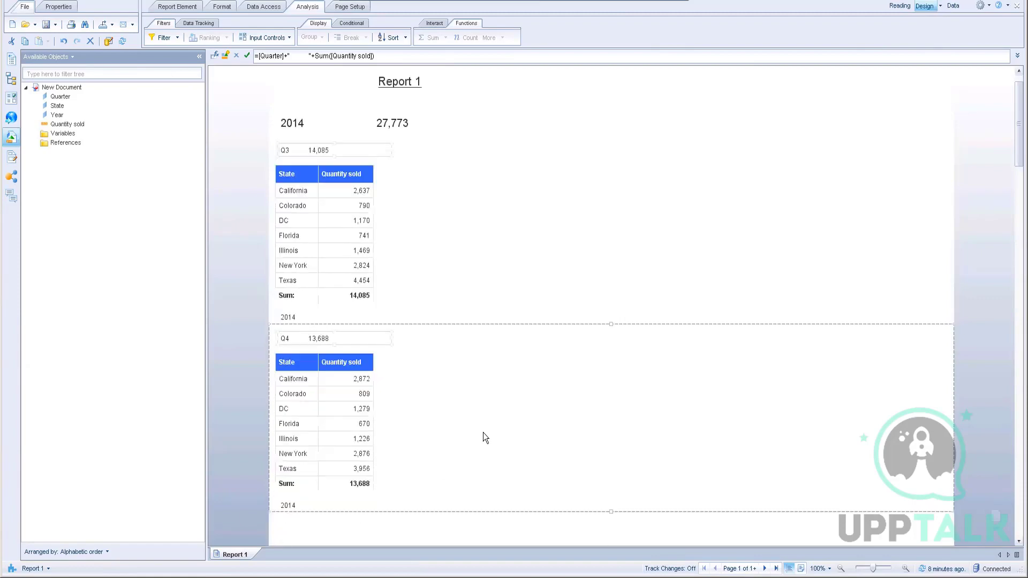
scroll(487, 413, down, 10)
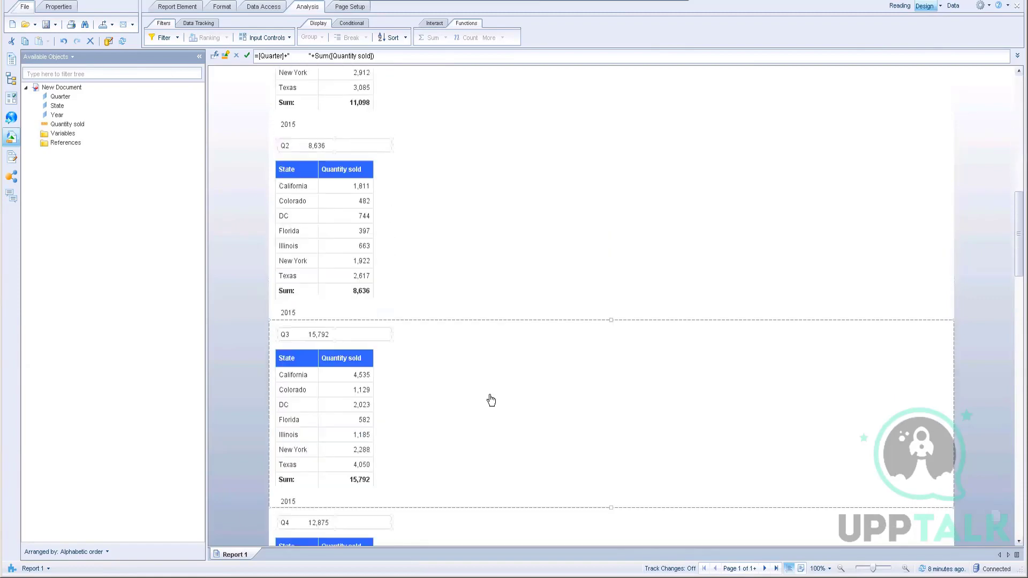
scroll(489, 381, down, 3)
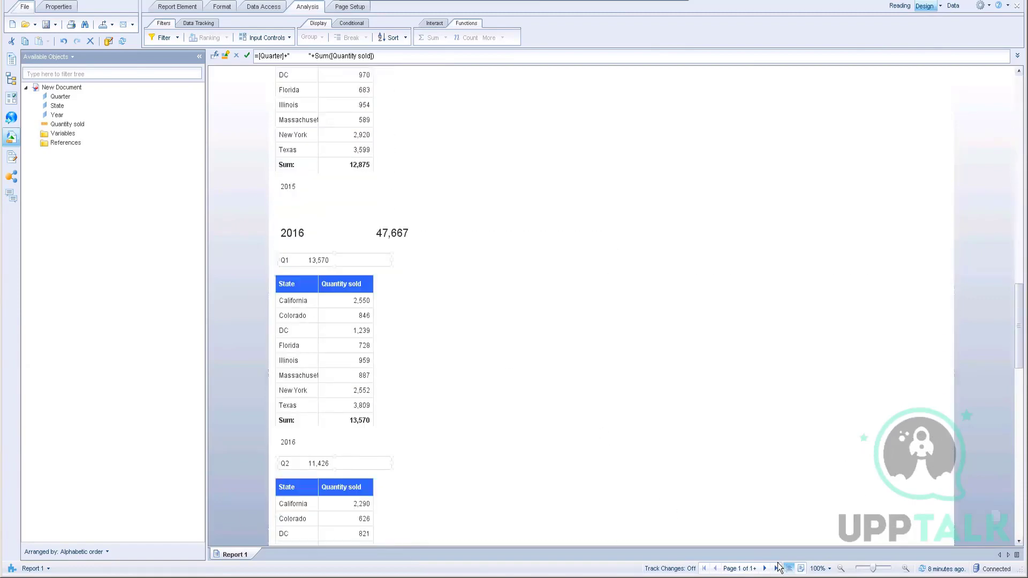
click(777, 568)
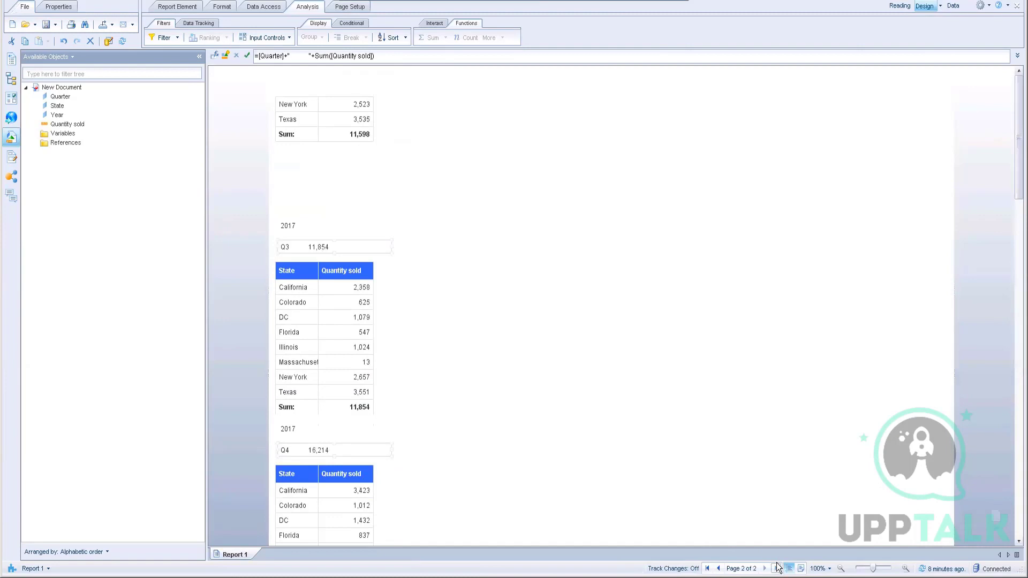
click(709, 568)
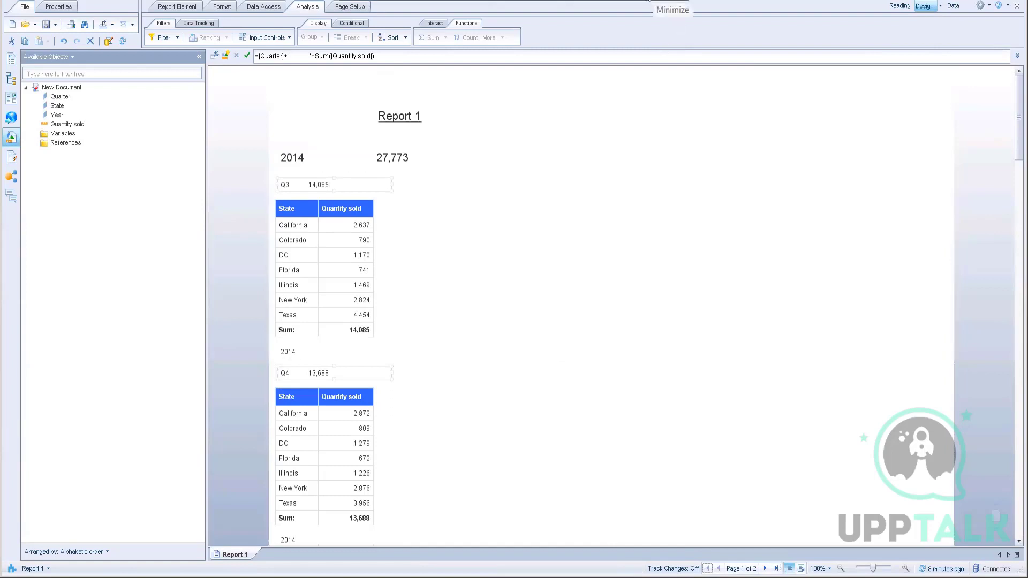
Save the document to the enterprise as "Activity Sections" in the personal-name folder under My Favorites.
click(649, 2)
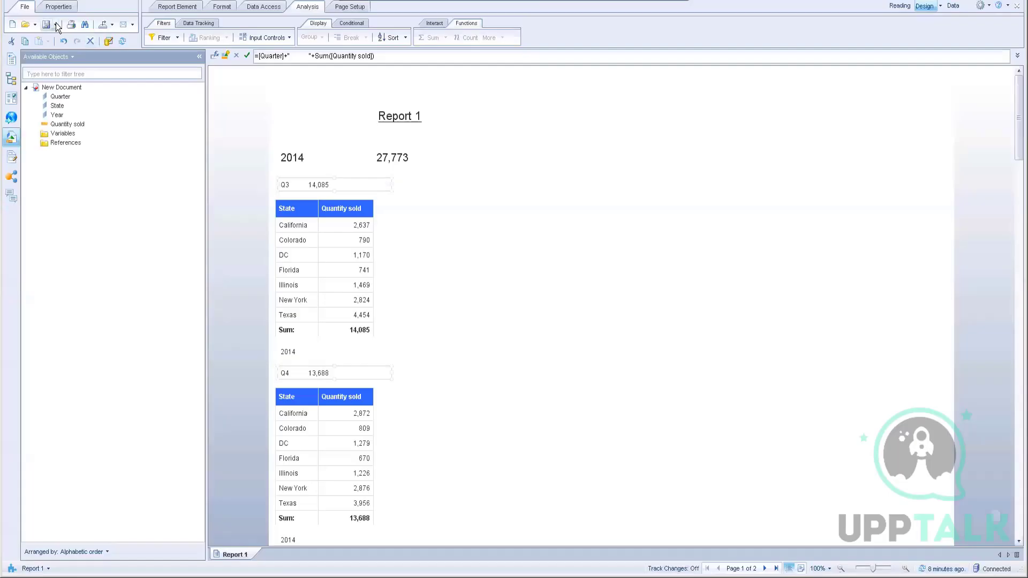
click(55, 24)
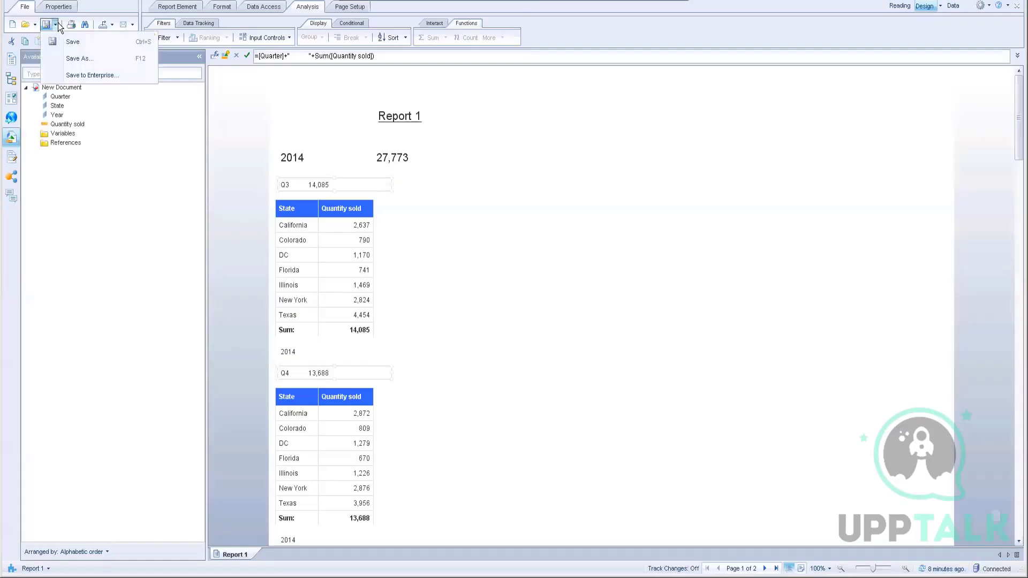
click(76, 77)
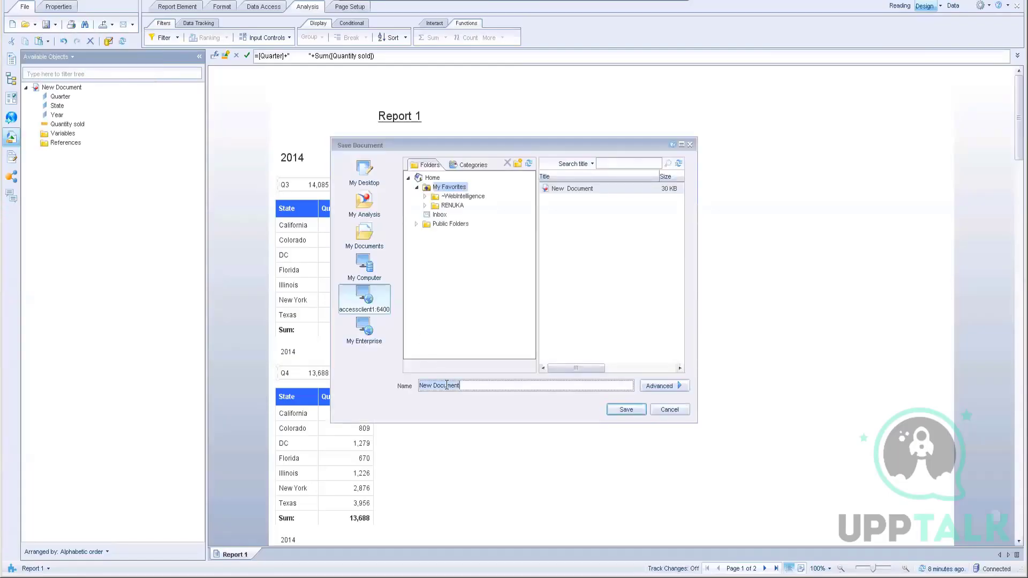
click(450, 205)
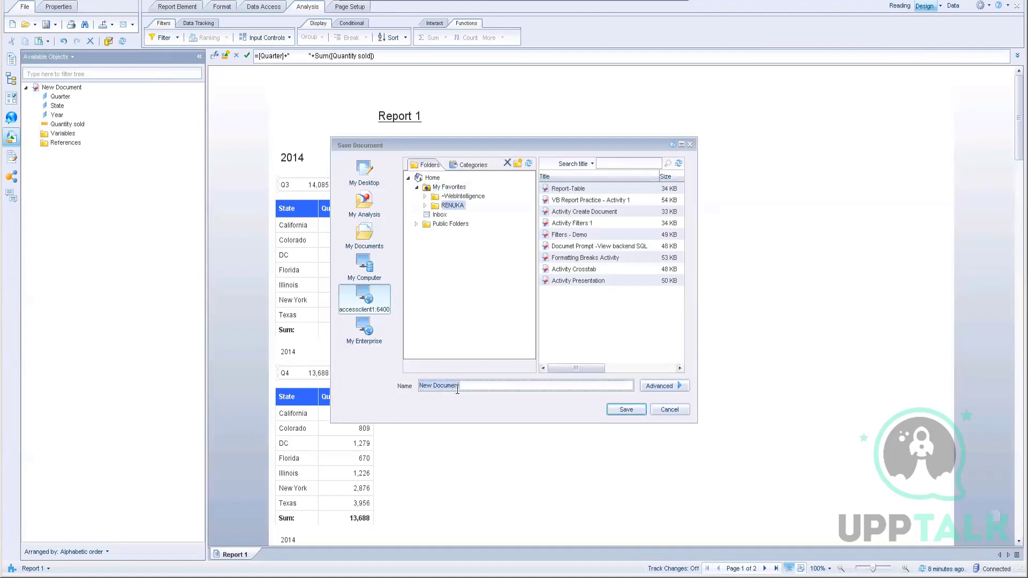
text(Activity Sections)
key(Return)
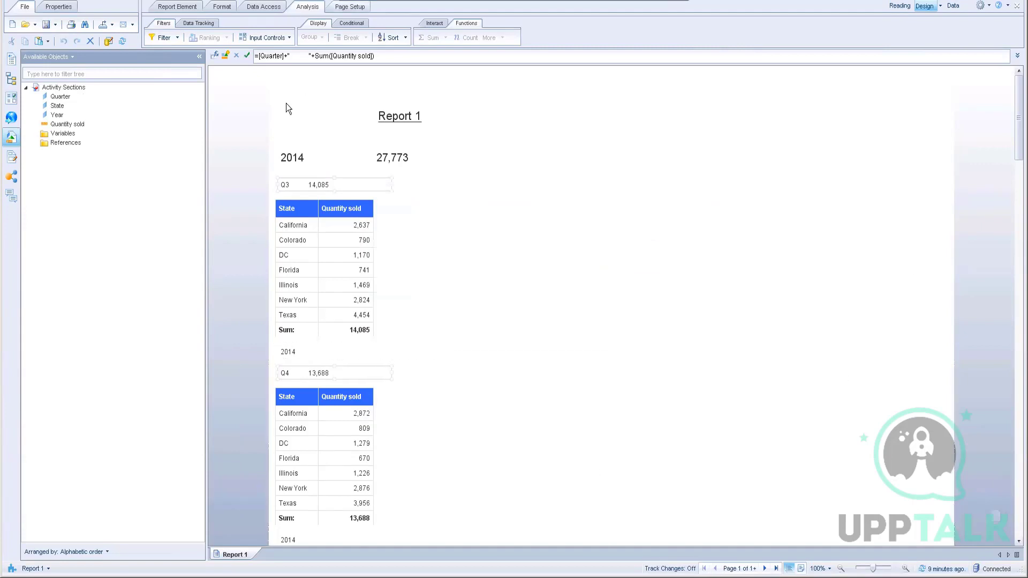
Switch to the Lab activity3 document in Word and find the Activity 5 instructions on creating formulas and variables.
click(647, 11)
scroll(541, 400, down, 3)
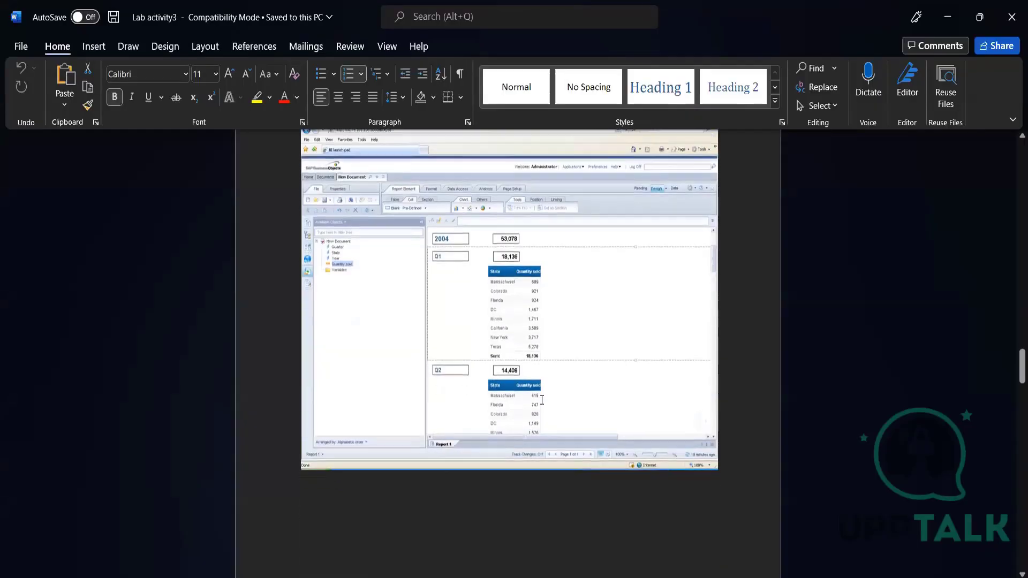
scroll(541, 401, down, 10)
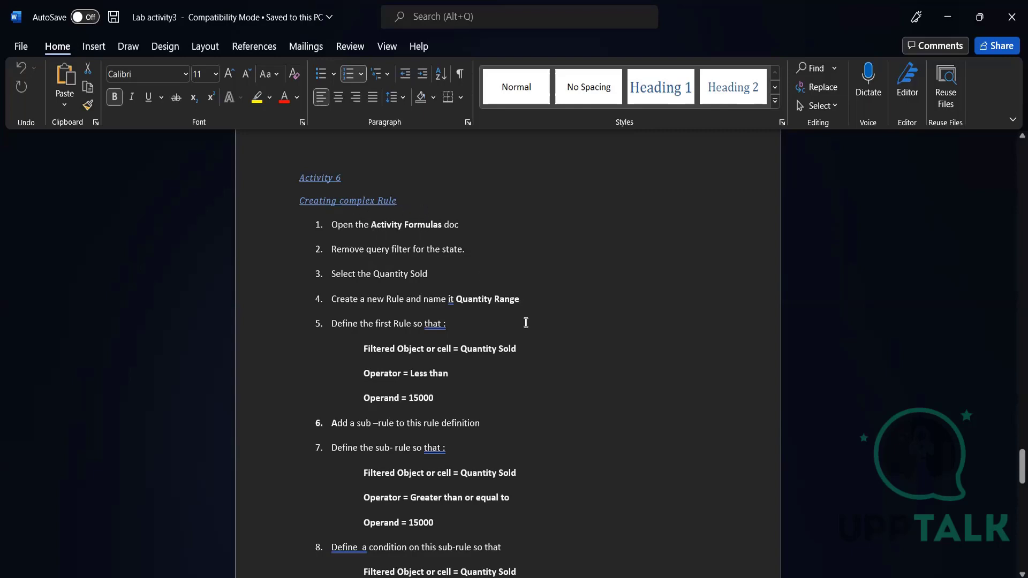
scroll(566, 427, up, 10)
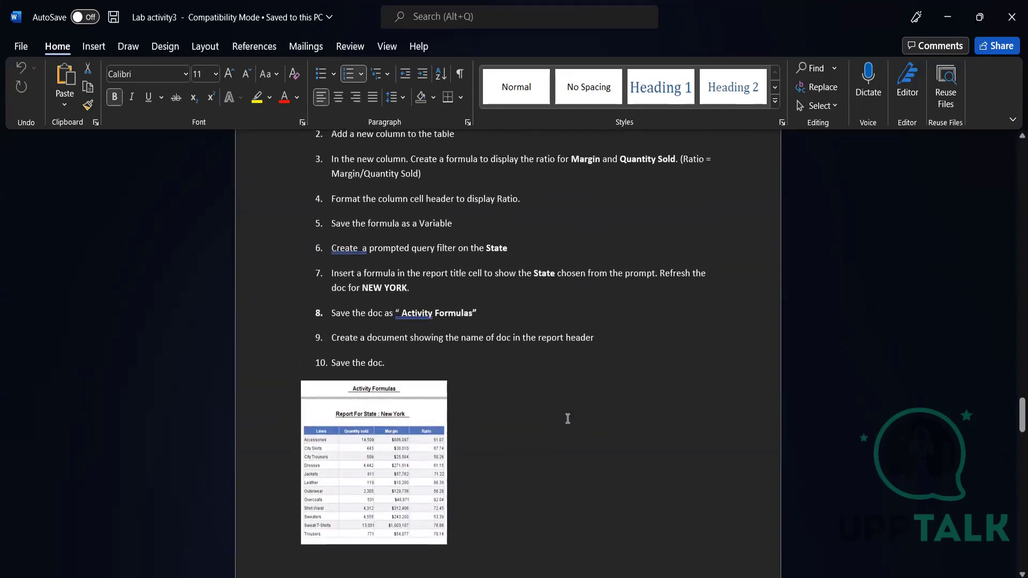
scroll(567, 418, up, 2)
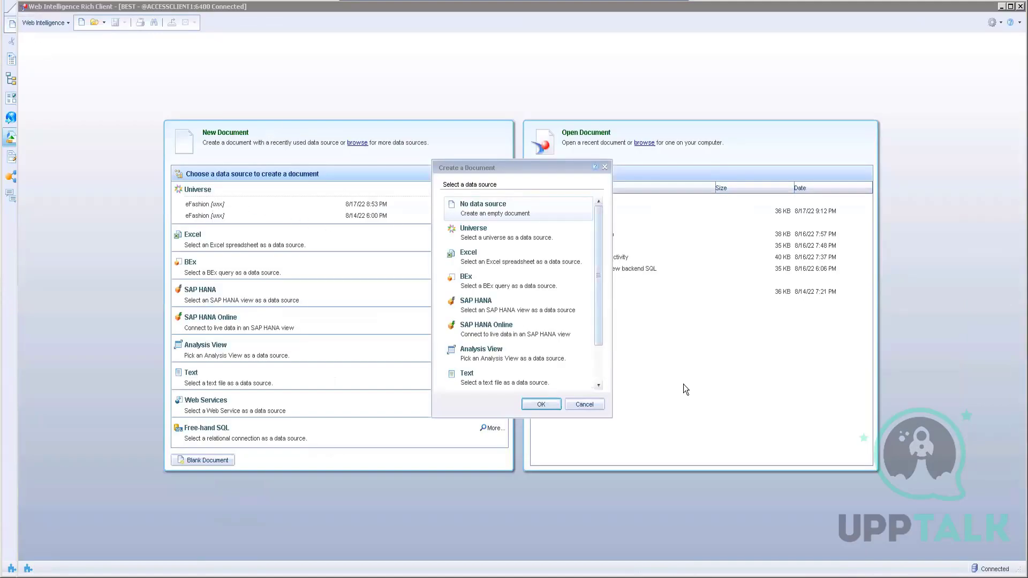
Start a new document on the eFashion universe and expand its Time period and Measures folders.
click(585, 405)
click(223, 203)
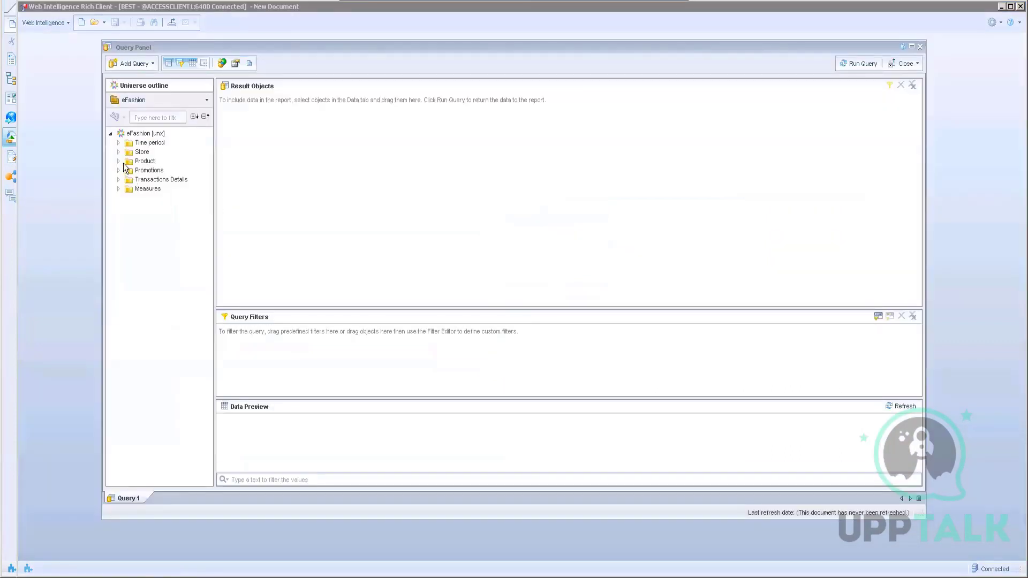
click(119, 143)
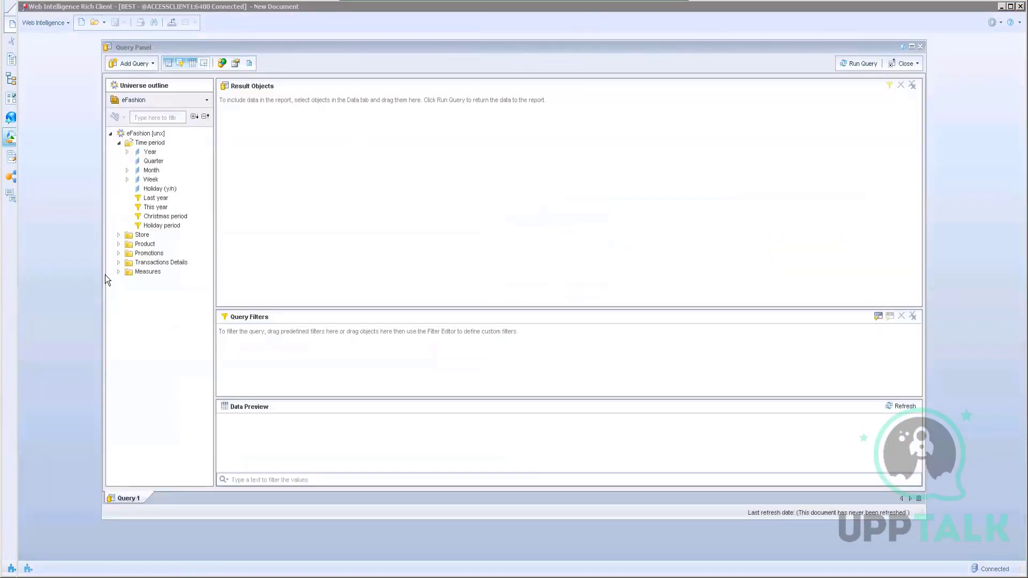
click(118, 272)
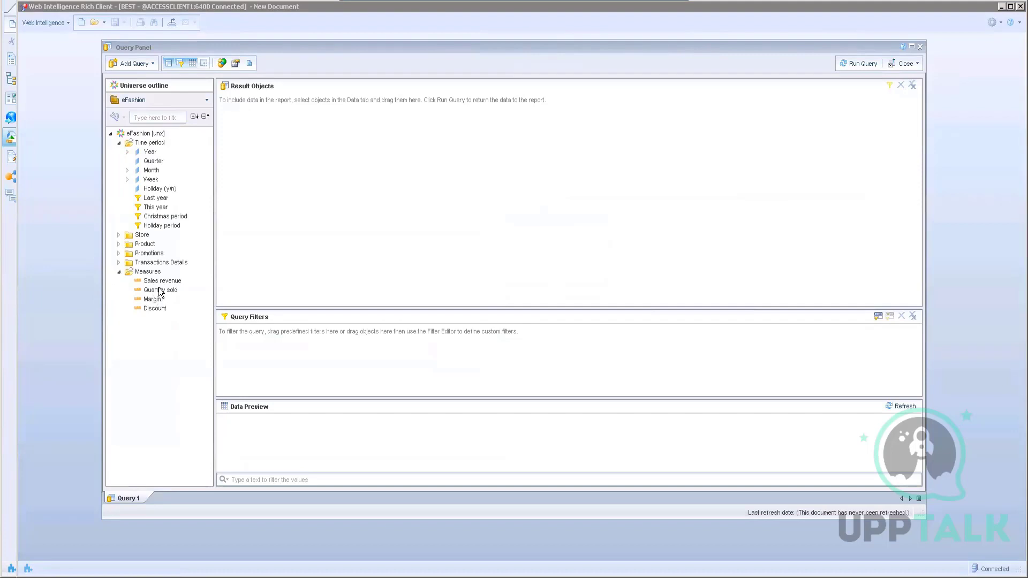
Add Lines from the Product folder and the Margin and Quantity sold measures to the query's result objects.
click(643, 5)
click(119, 243)
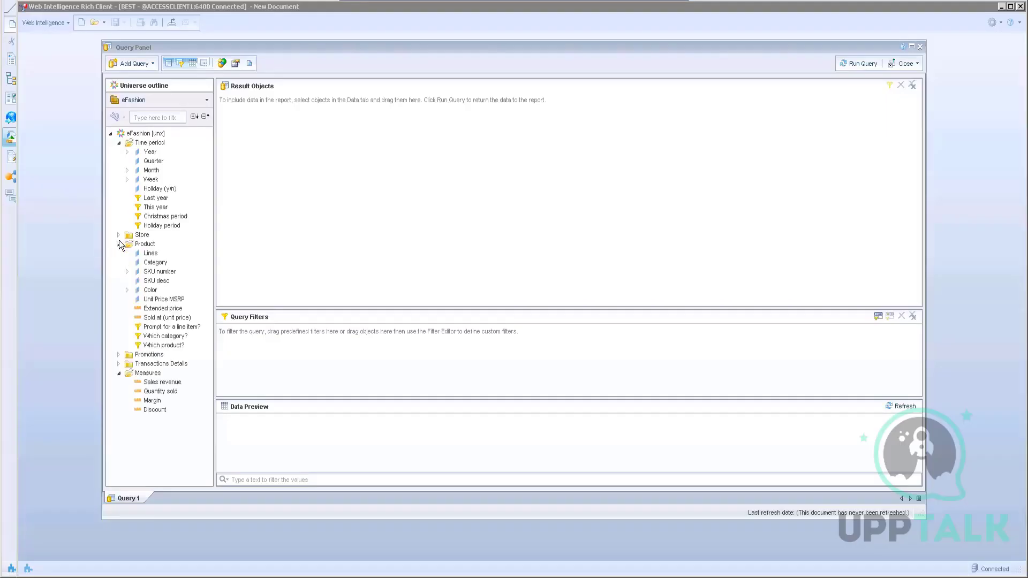
double_click(146, 255)
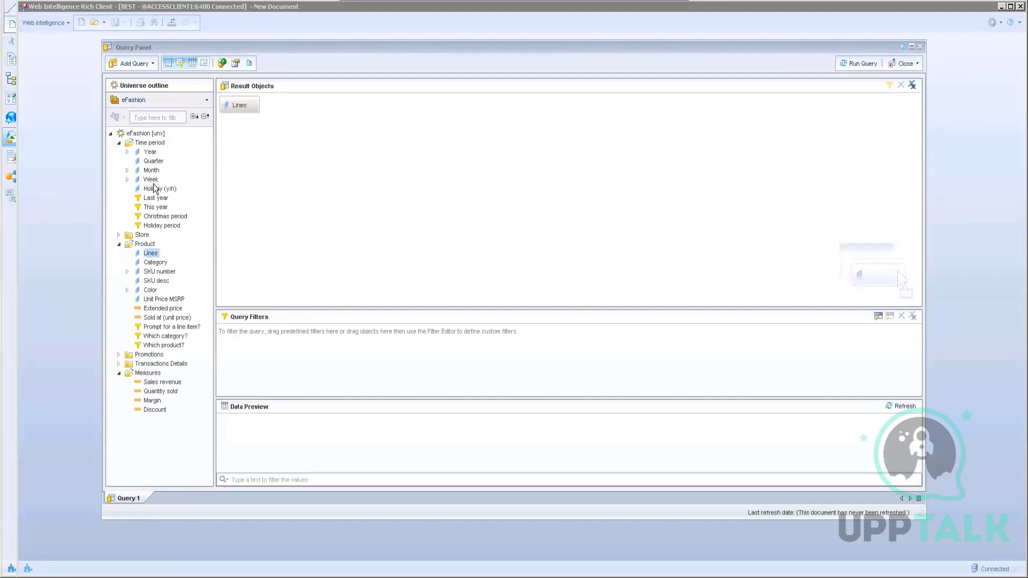
double_click(152, 400)
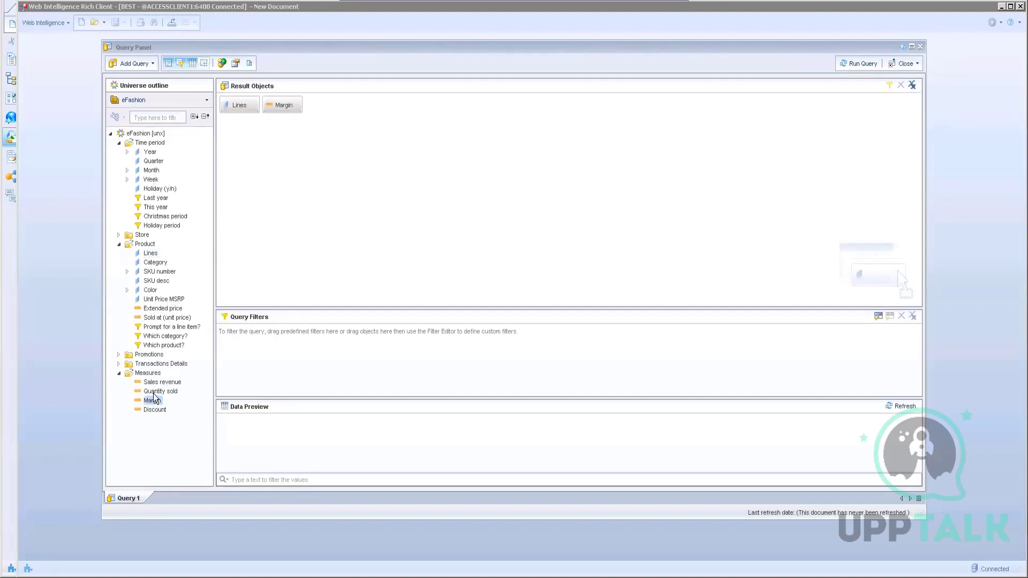
double_click(160, 392)
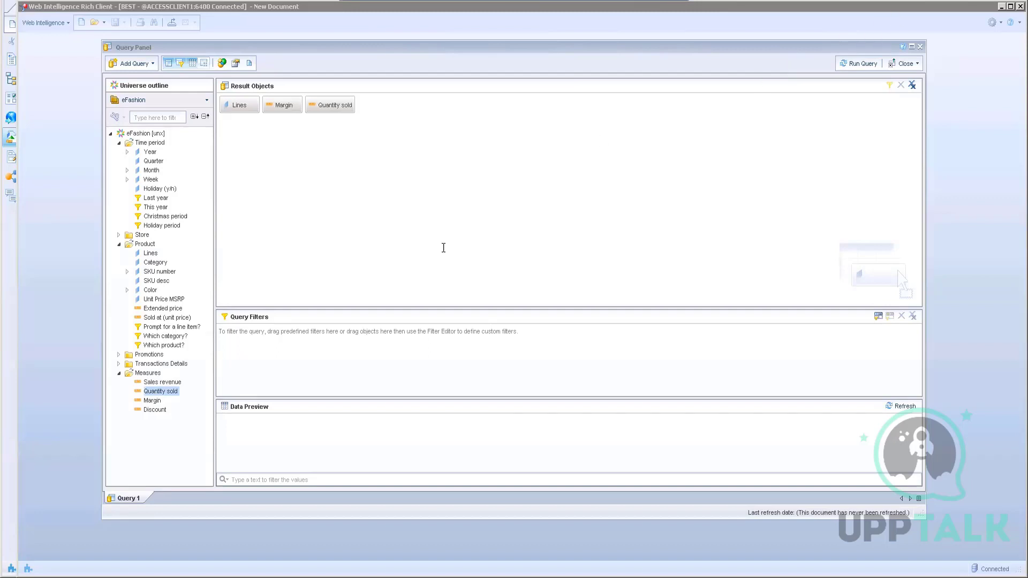
Switch to the Lab activity3 document in Word and read the Activity 5 steps on the Ratio column, variable and State prompt.
key(alt+Tab)
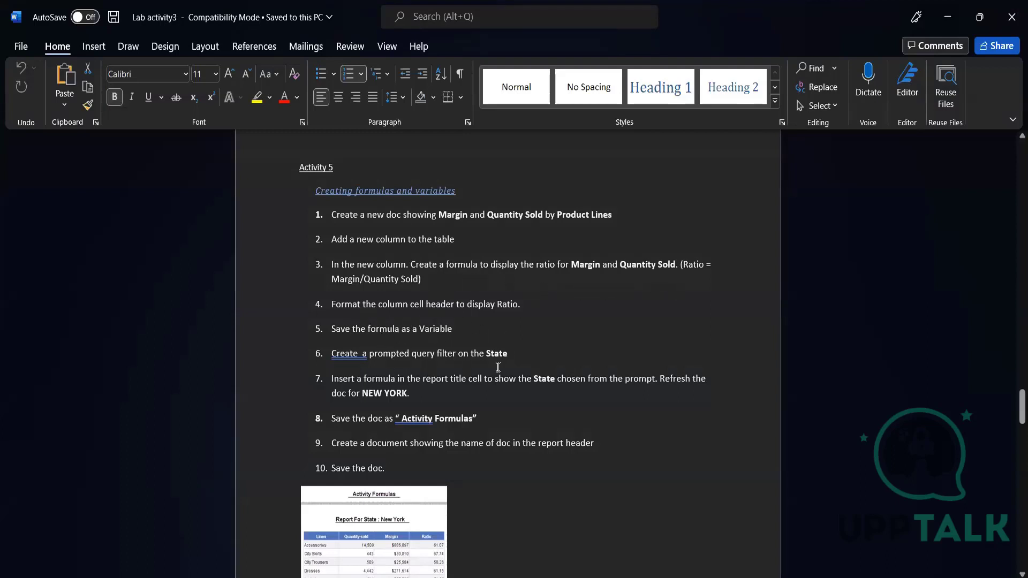
scroll(256, 301, down, 1)
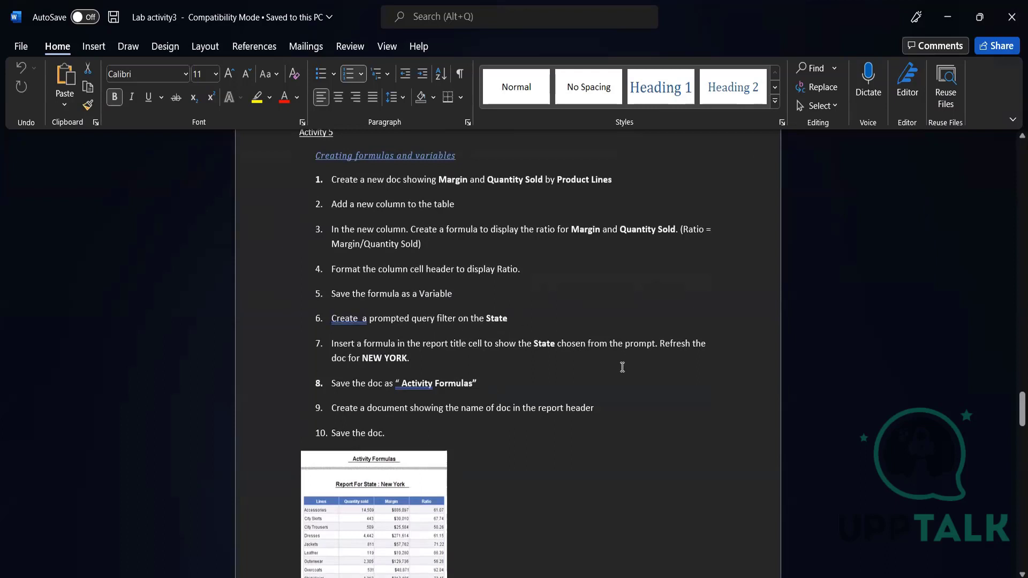
scroll(622, 366, down, 1)
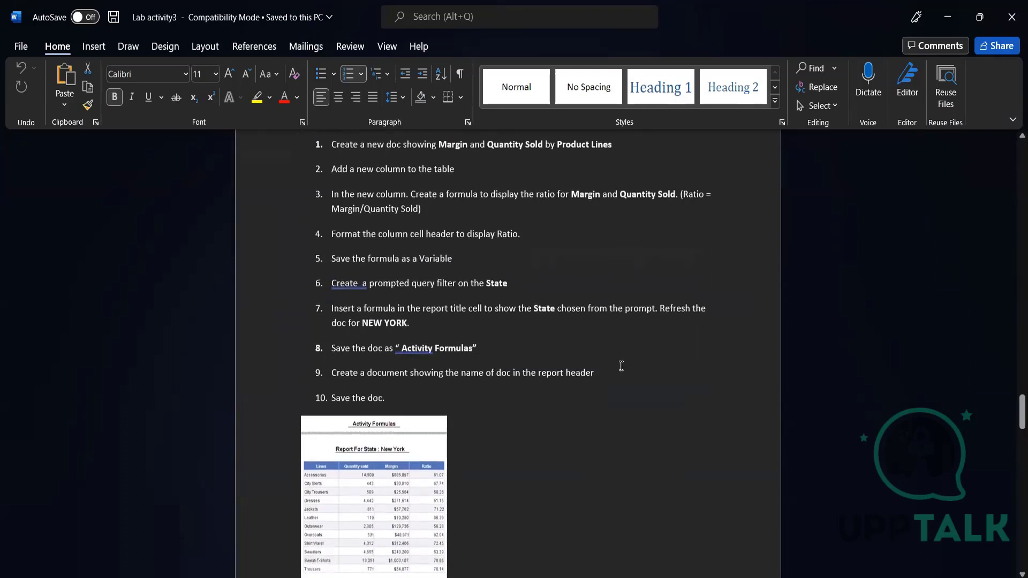
scroll(621, 366, down, 1)
scroll(621, 366, up, 3)
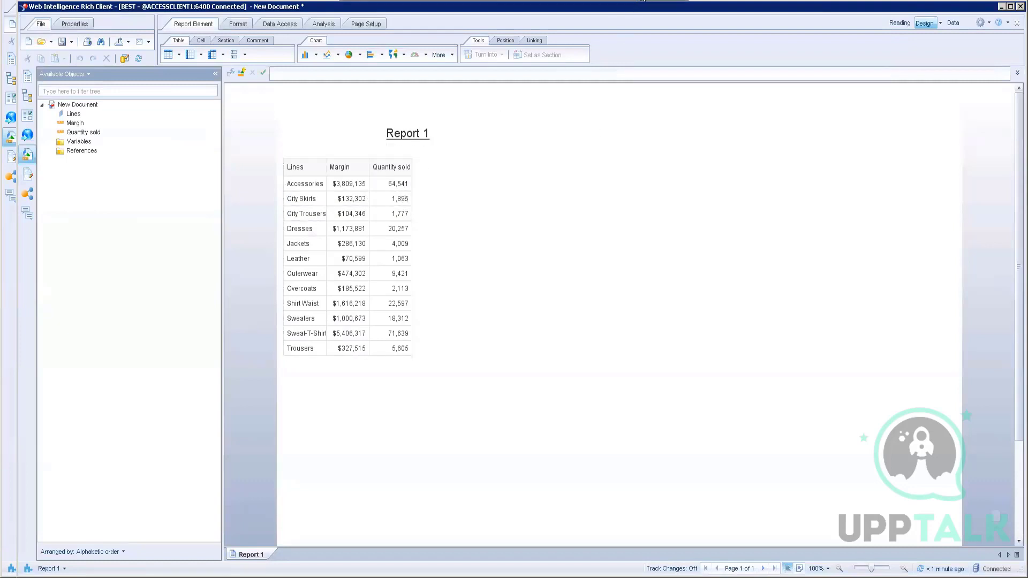
click(643, 2)
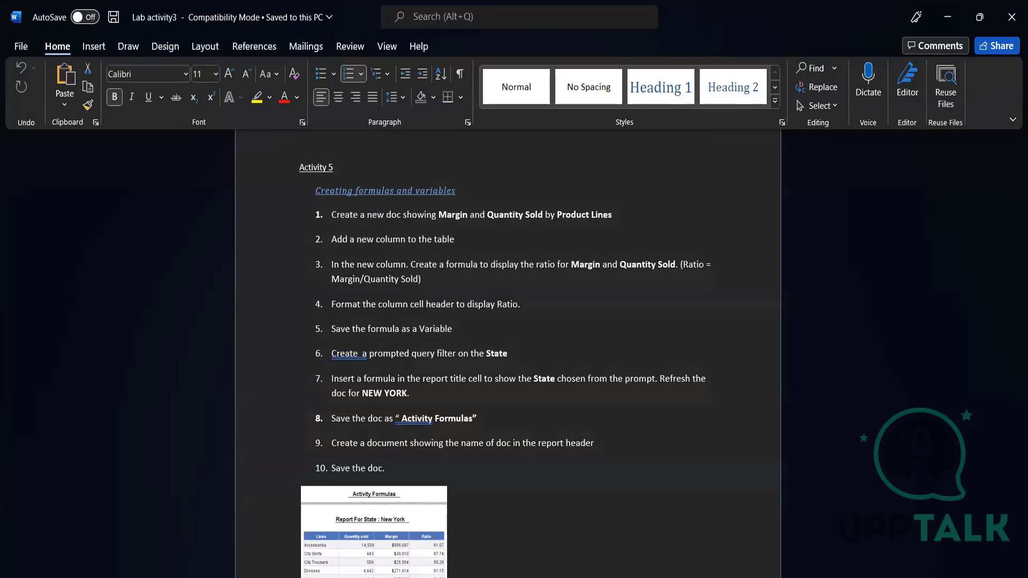
Switch to Web Intelligence and insert an empty column after Quantity sold in the report table.
key(alt+Tab)
click(393, 207)
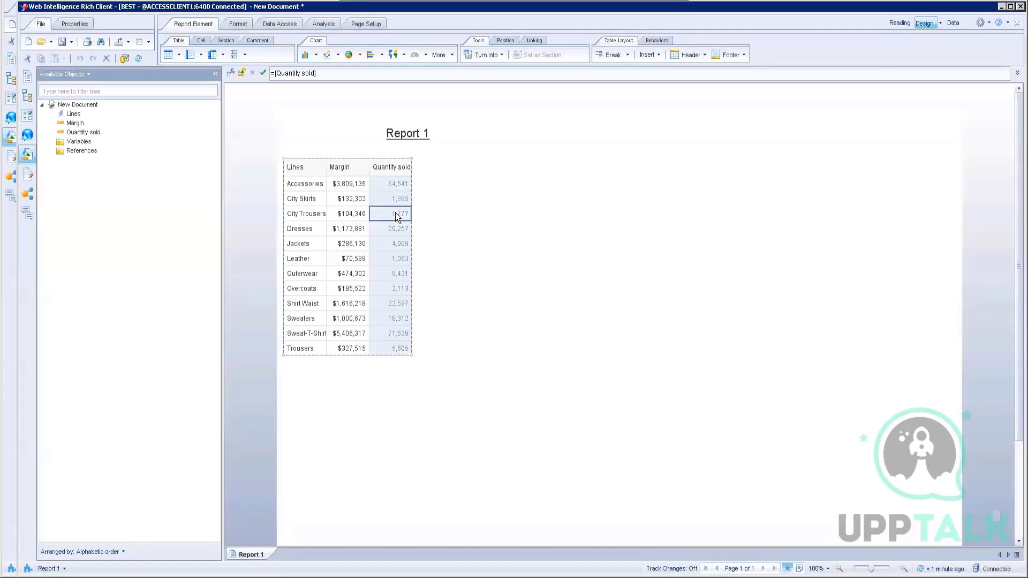
right_click(393, 203)
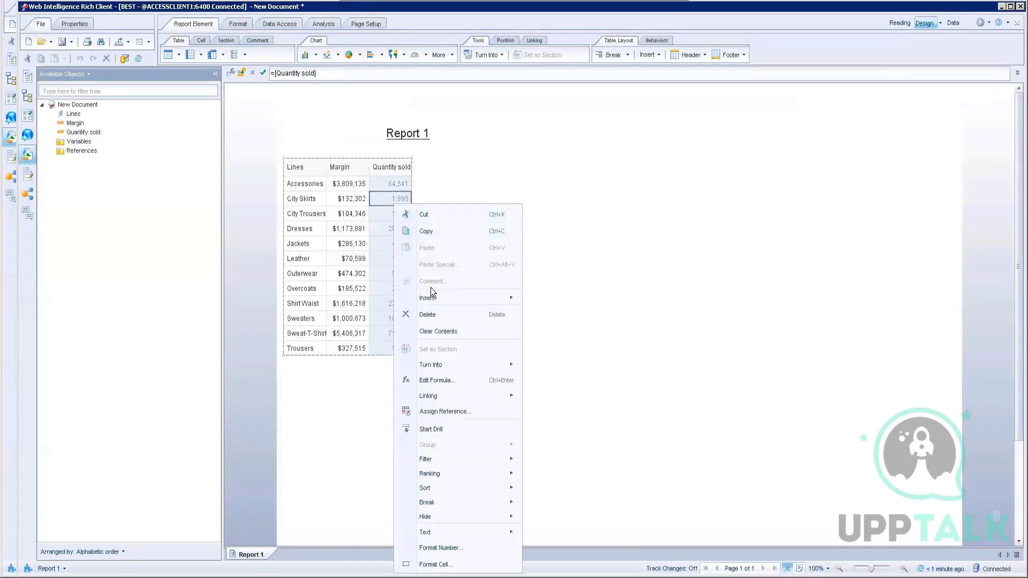
mouse_move(432, 304)
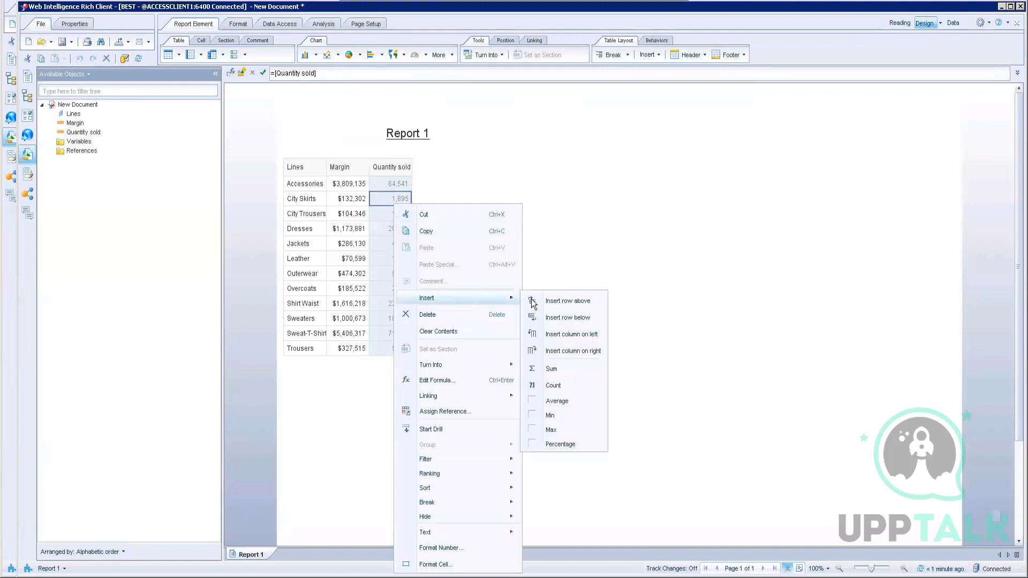
click(570, 352)
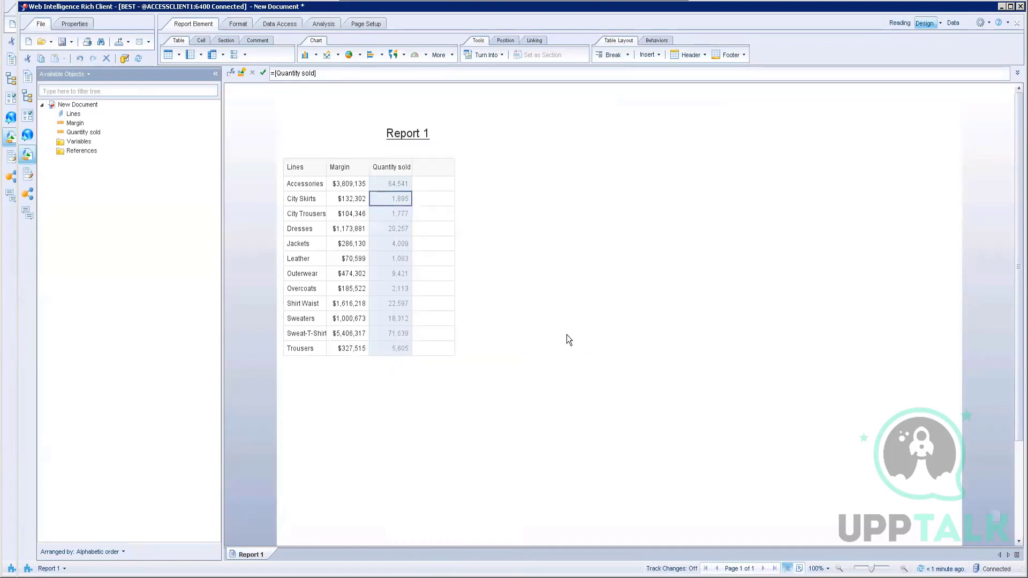
click(562, 271)
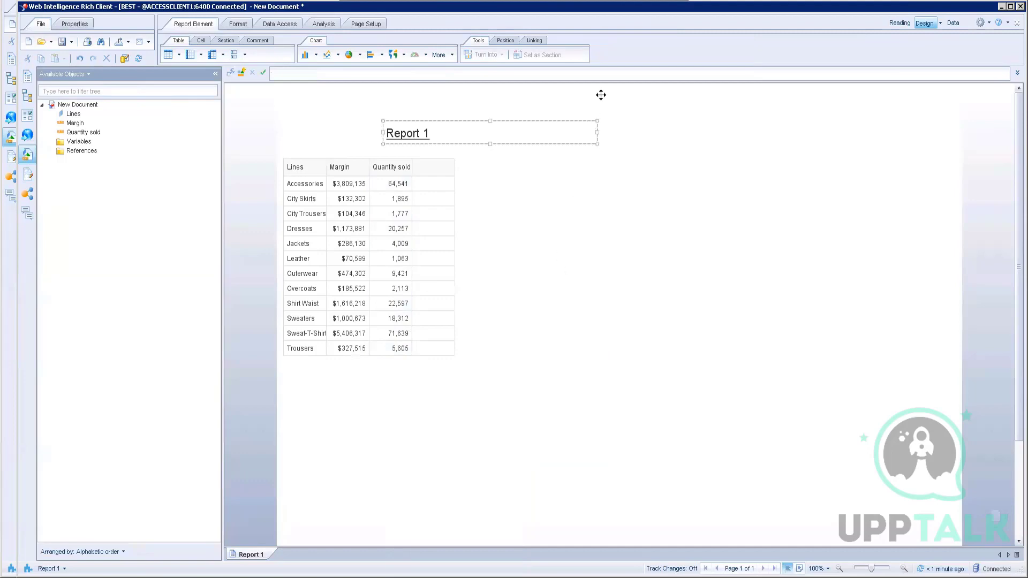
Enter the formula =[Margin]/[Quantity sold] in the body cells of the table's new empty column.
click(647, 2)
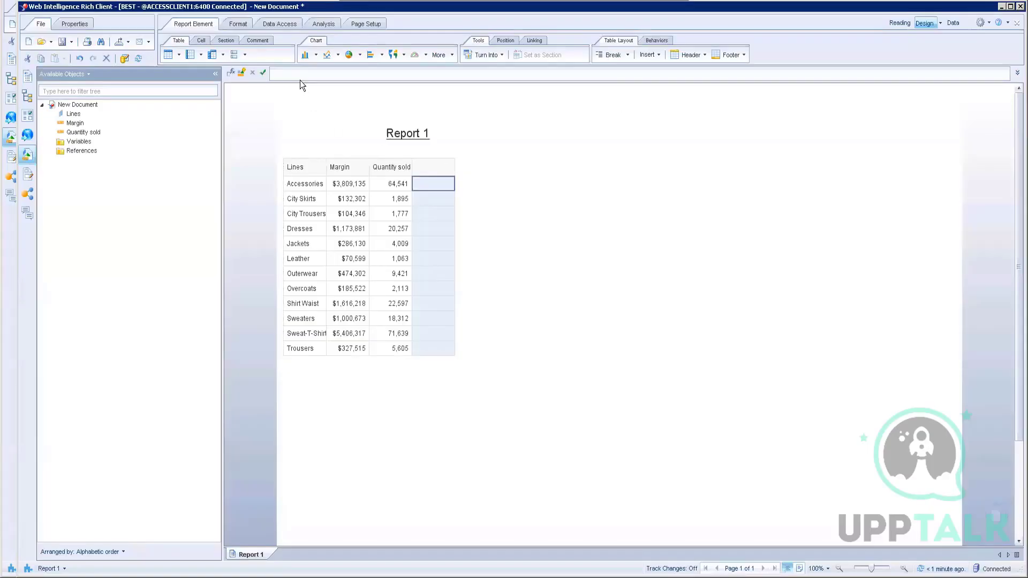
click(279, 123)
click(279, 73)
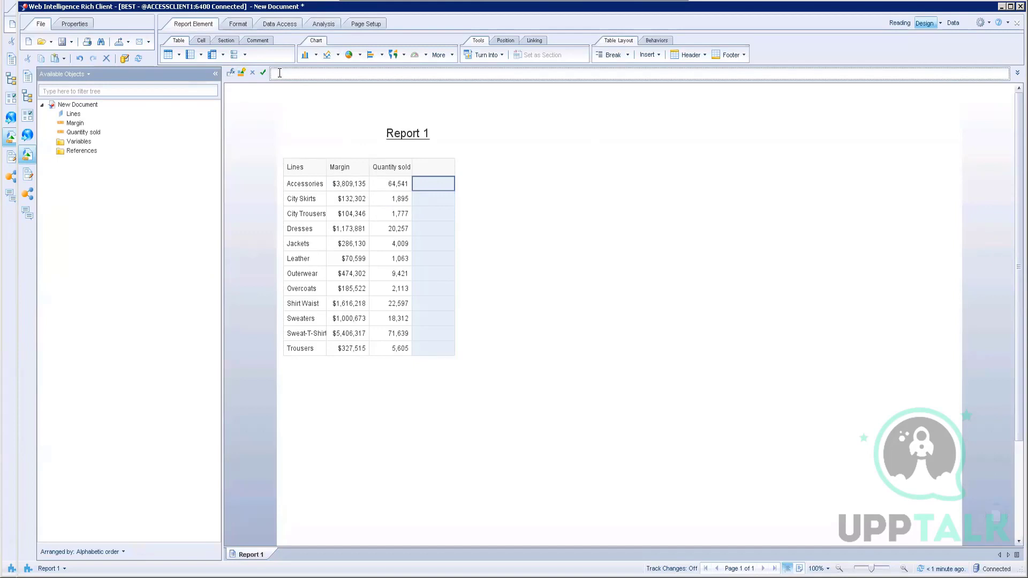
text(=Ma)
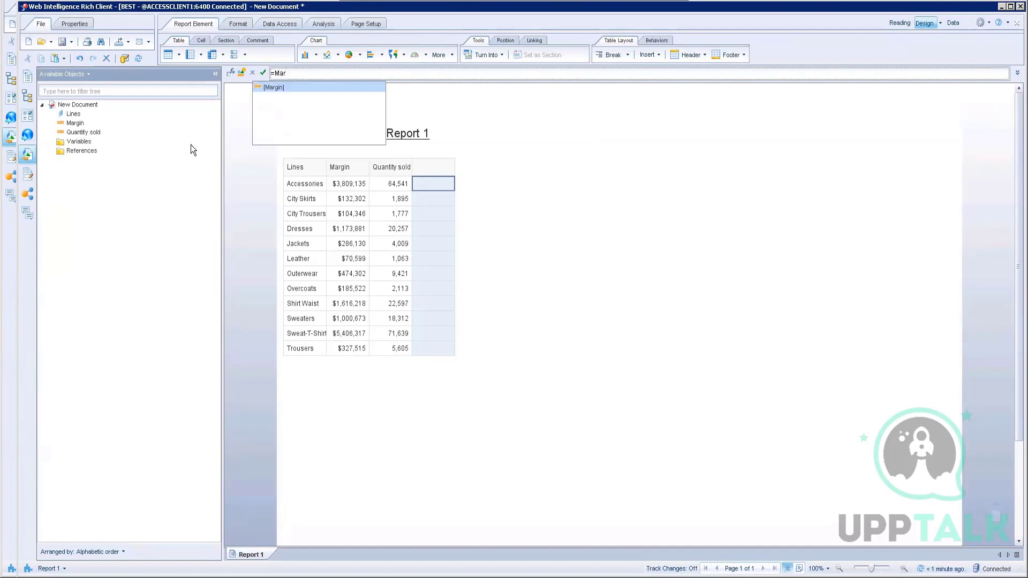
text(rgin)
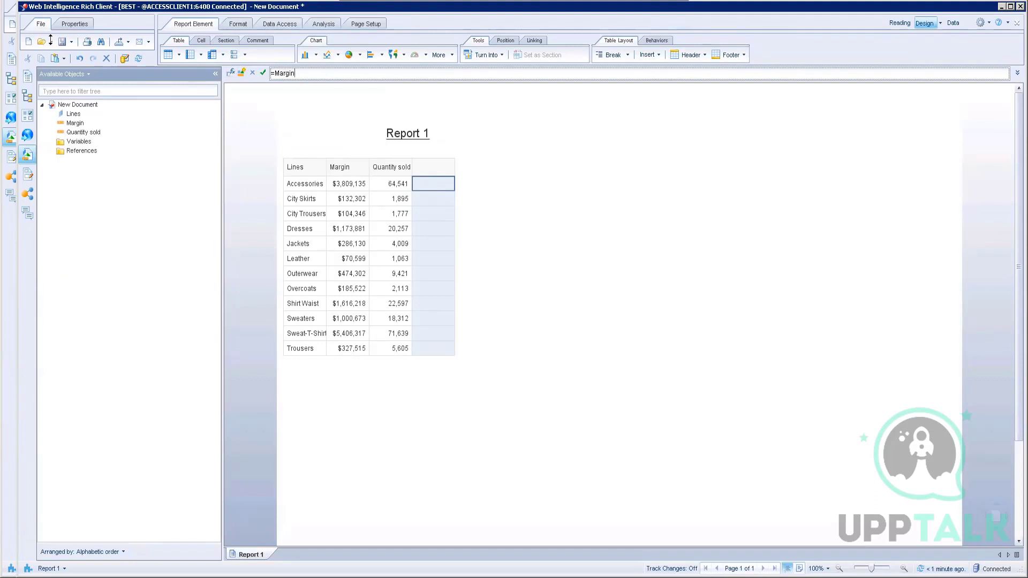
key(BackSpace)
key(BackSpace)
key(BackSpace)
key(BackSpace)
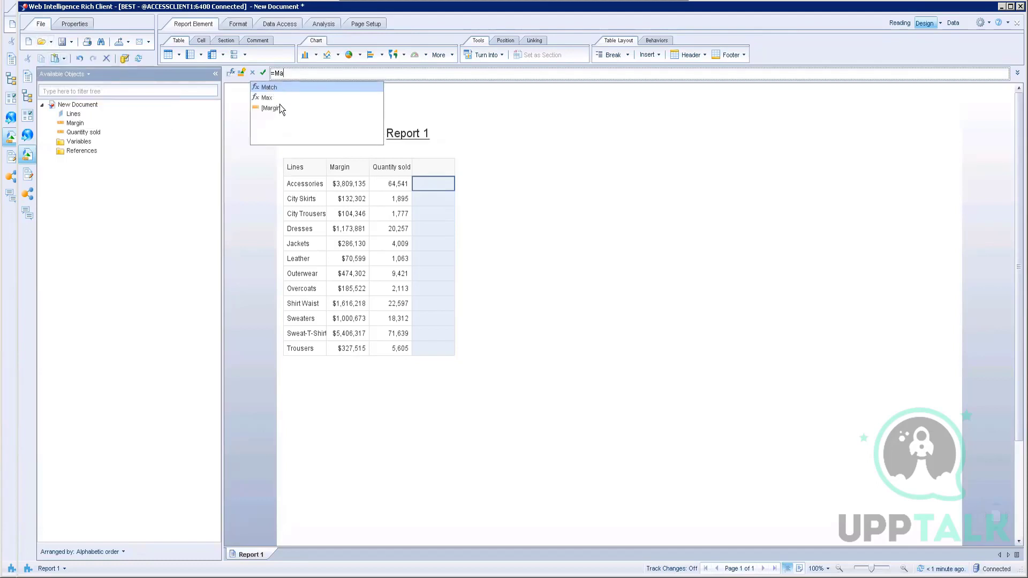
click(277, 109)
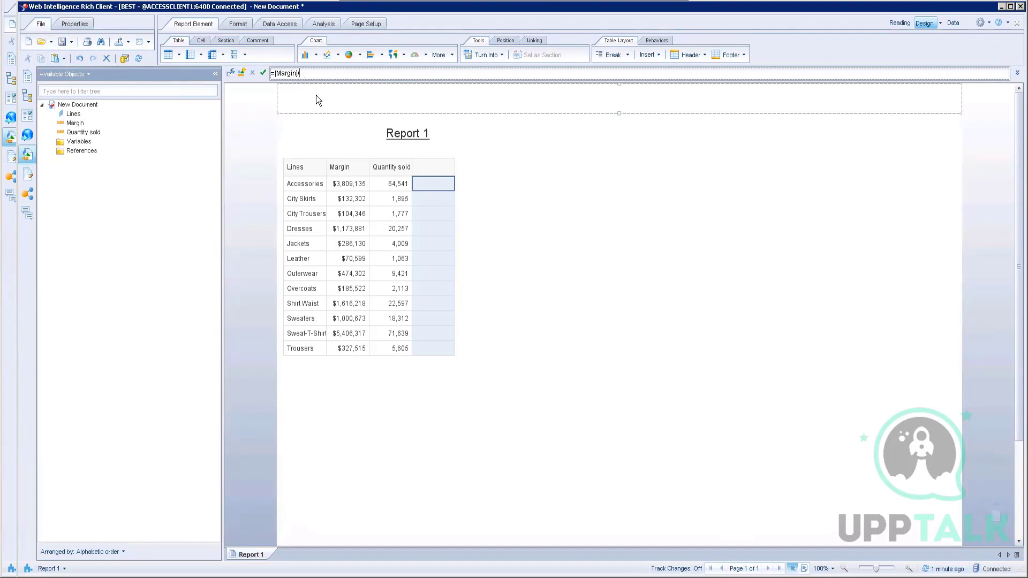
text(/qua)
click(316, 109)
click(263, 74)
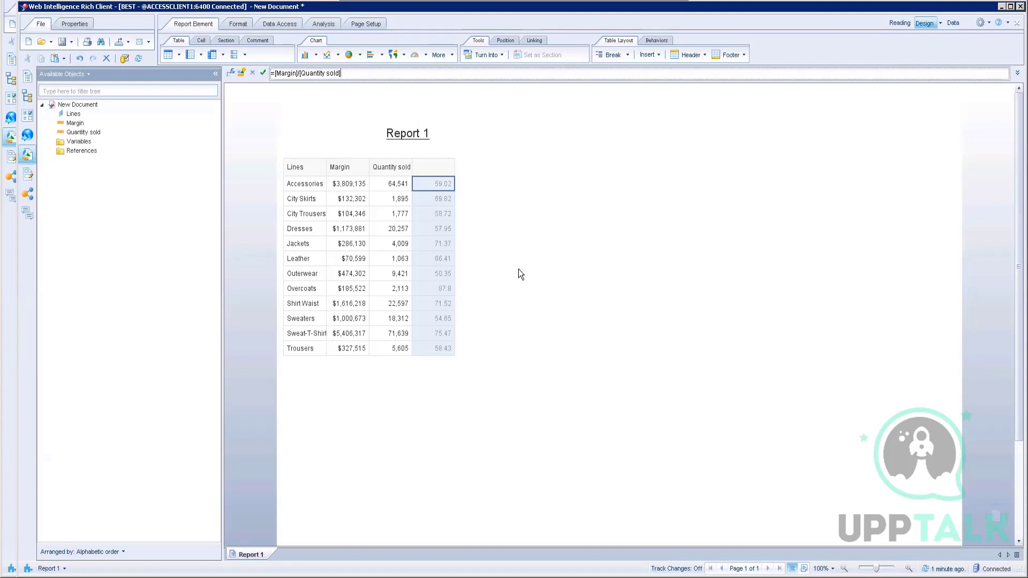
Review the new column's formula in the Formula Editor and validate its syntax.
click(231, 74)
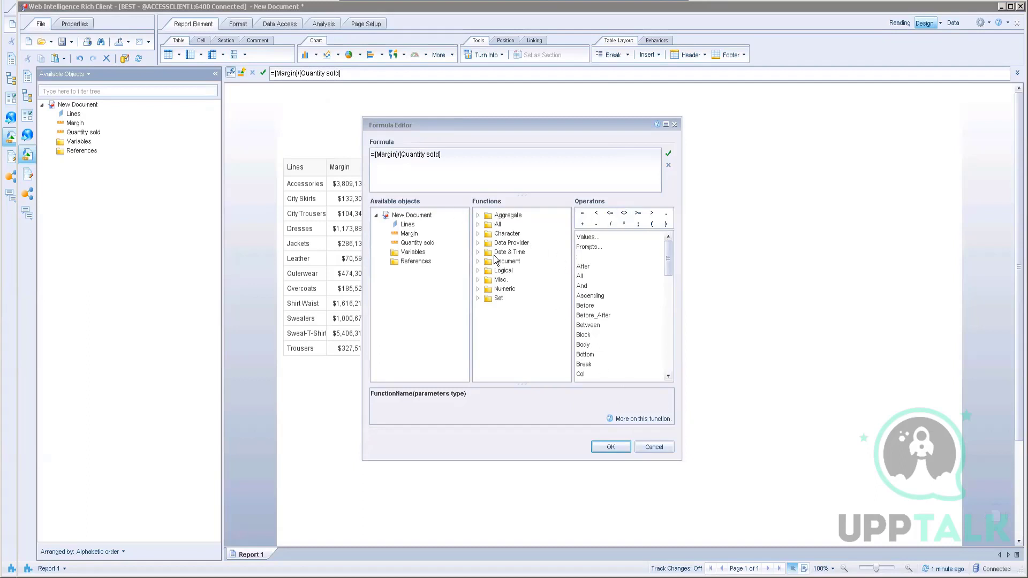
click(653, 450)
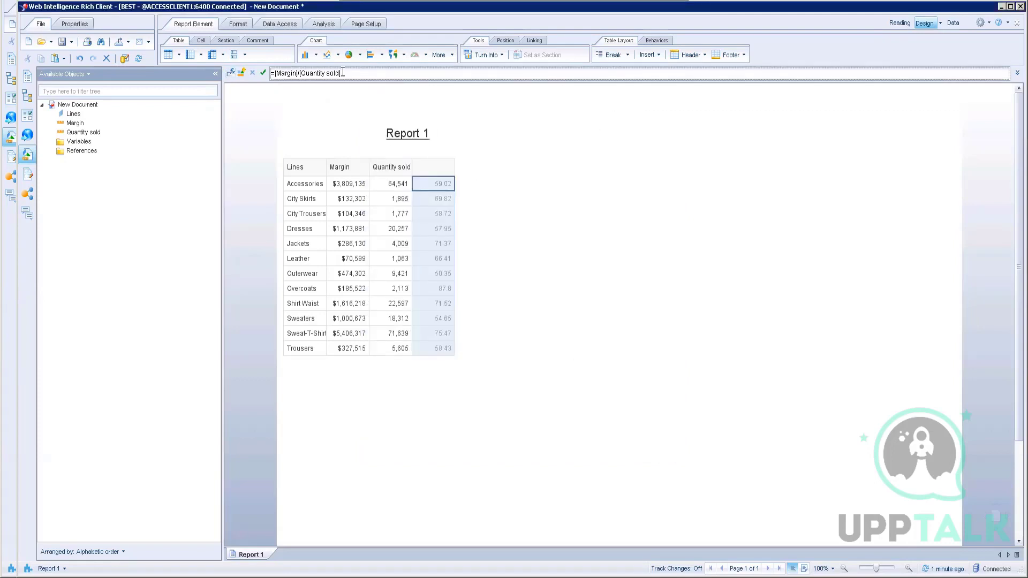
click(231, 73)
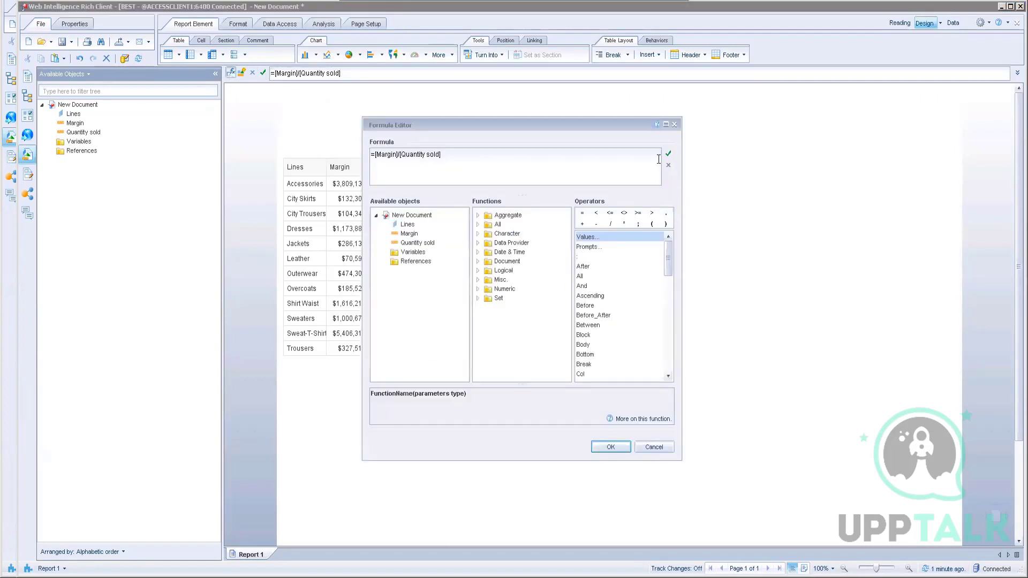
click(667, 156)
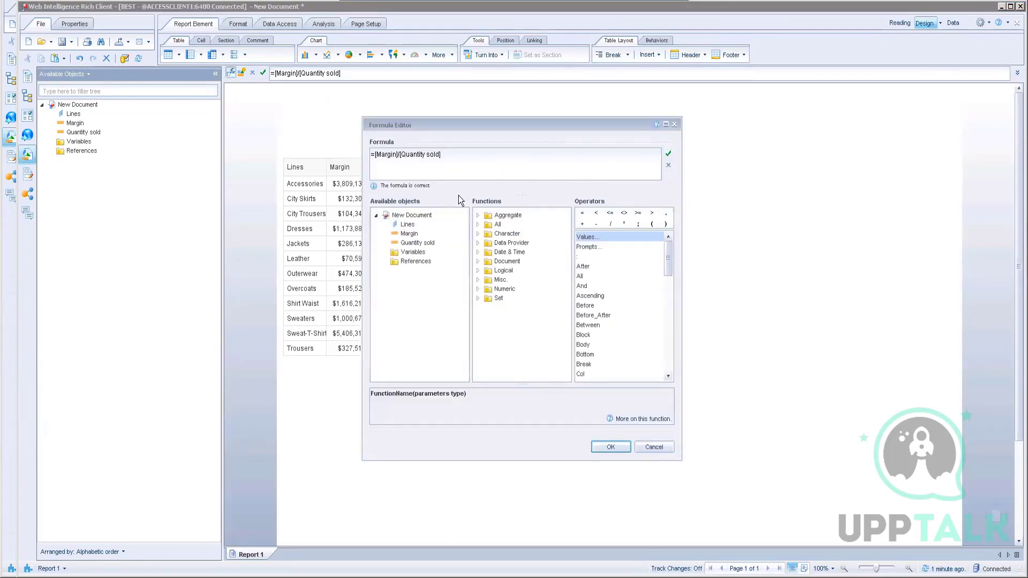
click(609, 446)
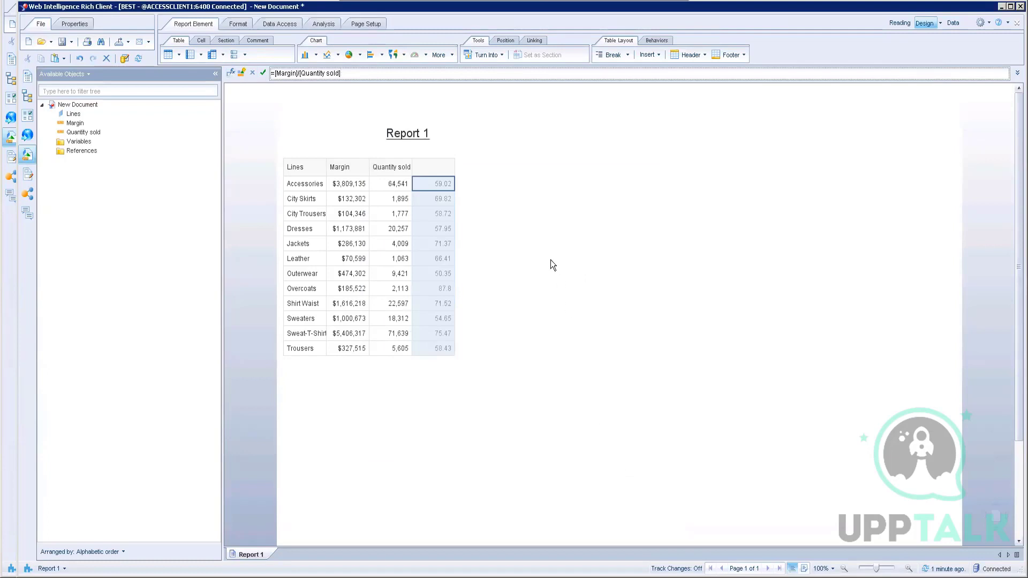
Check the Activity 5 instructions in Word, then label the calculated column's header cell Ratio in Web Intelligence.
click(647, 6)
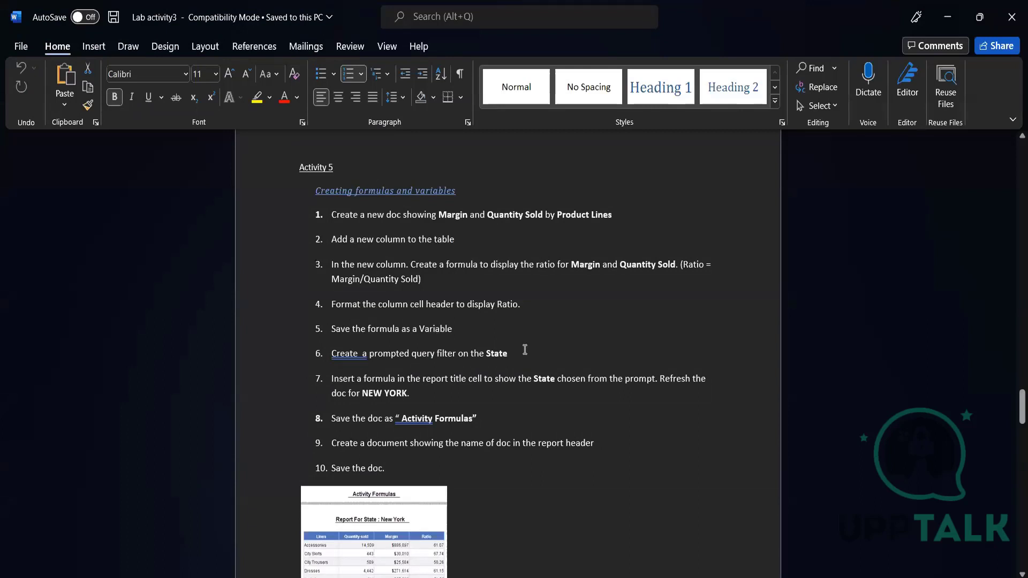
scroll(526, 350, down, 1)
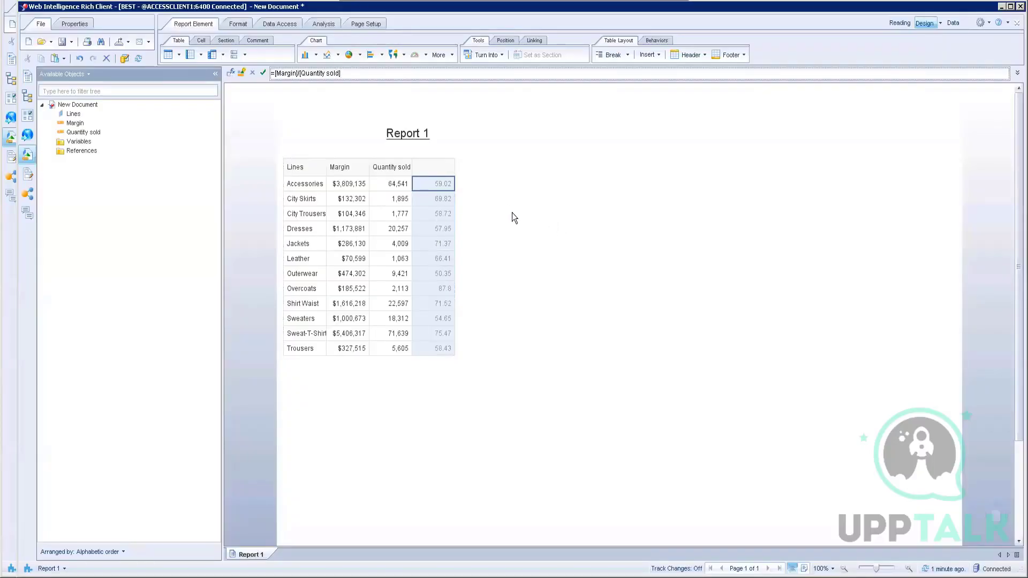
click(431, 203)
click(431, 205)
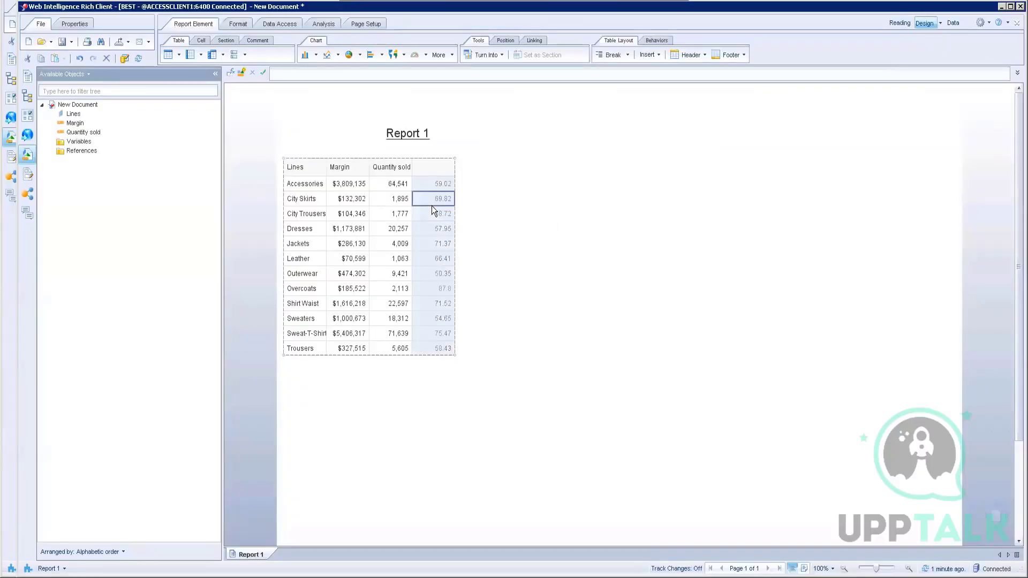
click(431, 168)
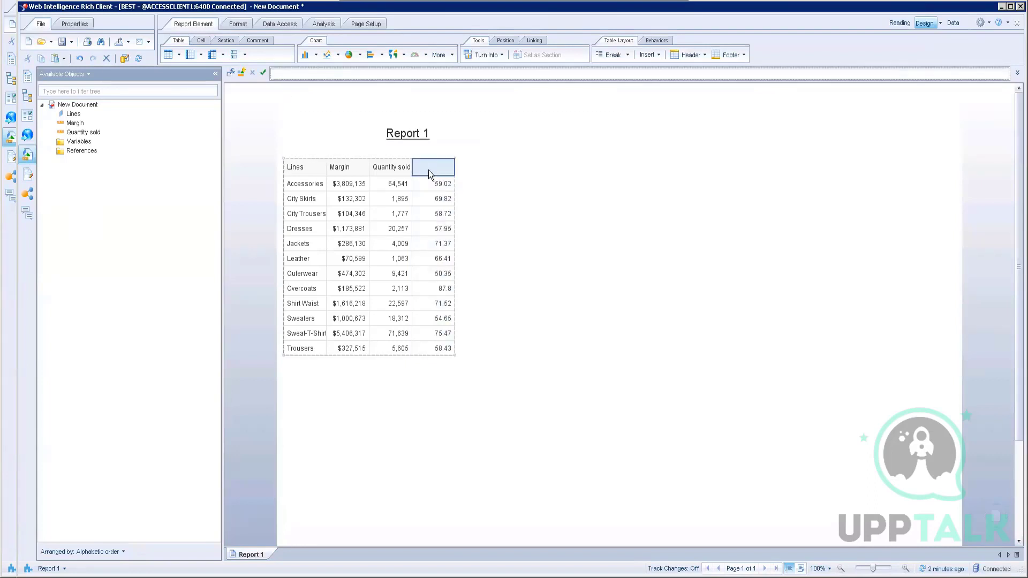
click(312, 66)
text(Ratio)
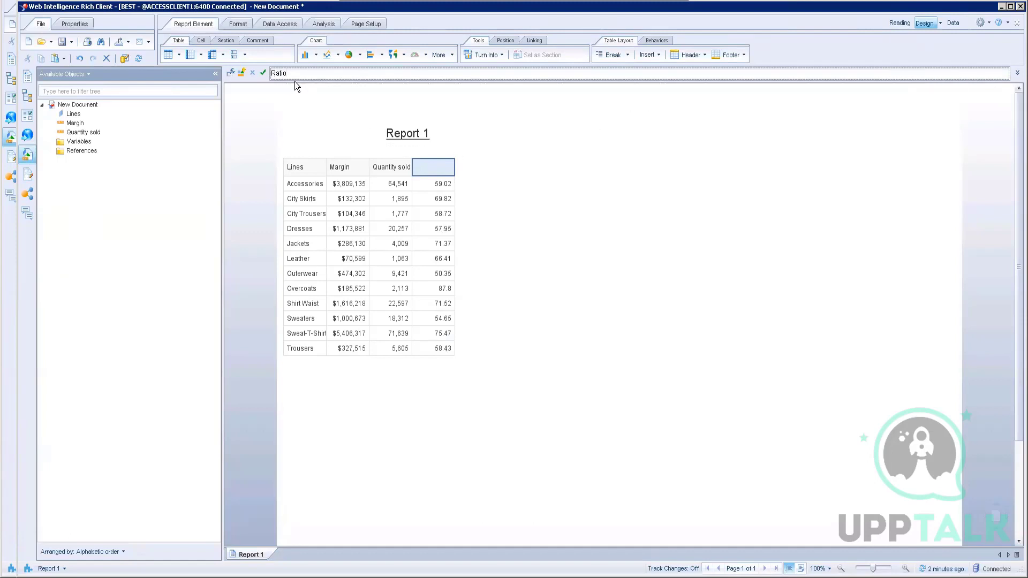
click(263, 73)
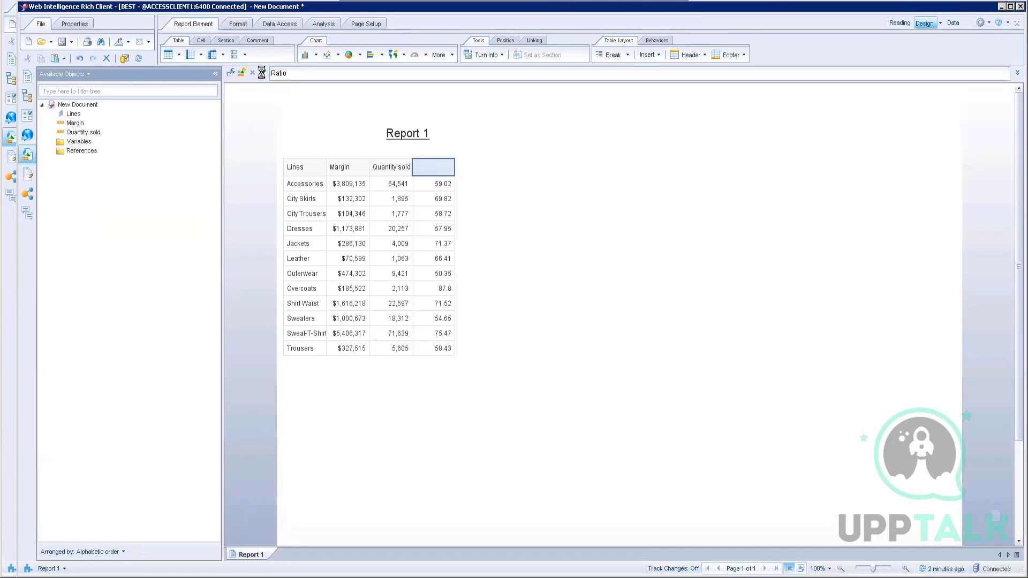
click(583, 246)
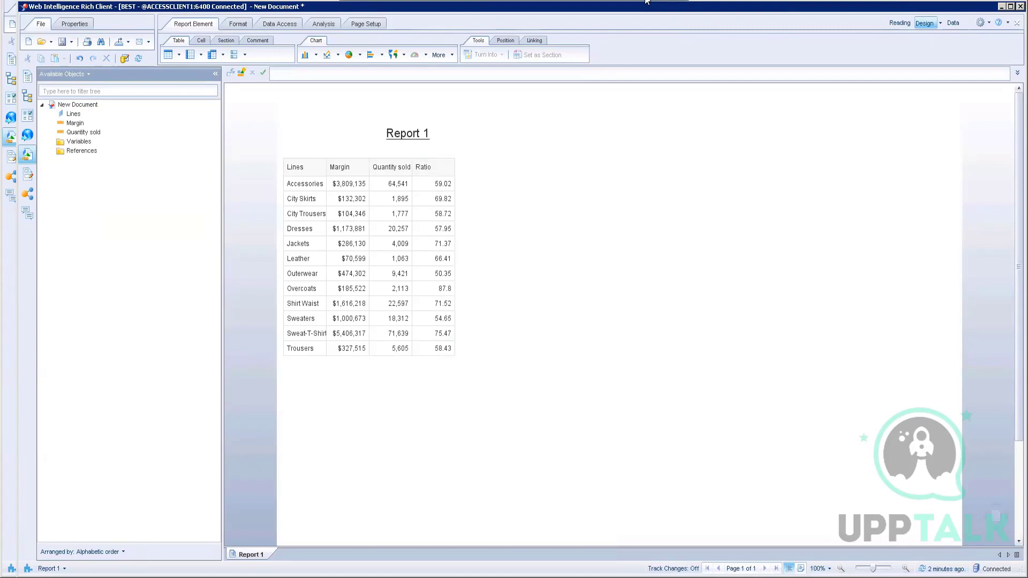
key(alt+Tab)
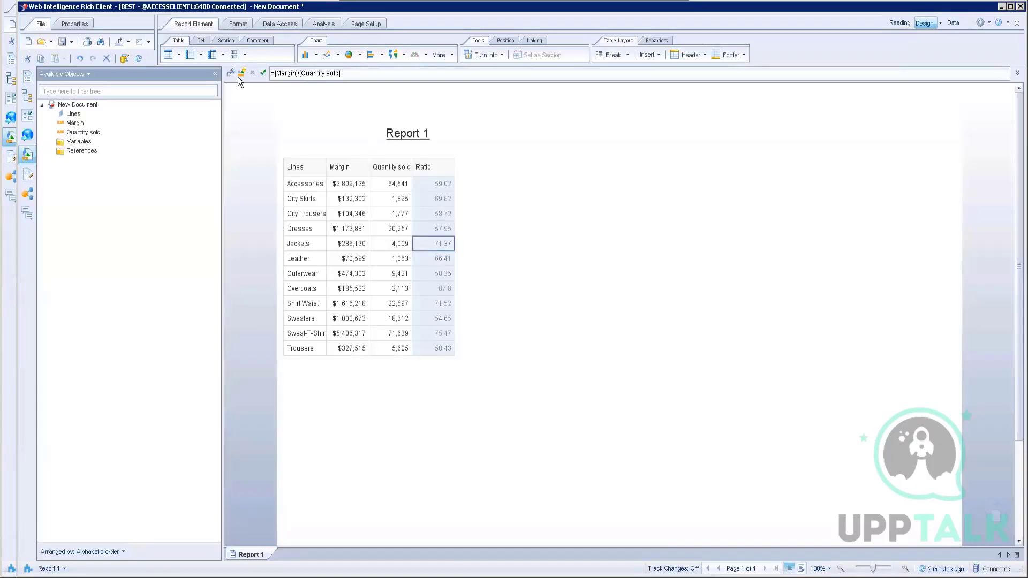
click(230, 73)
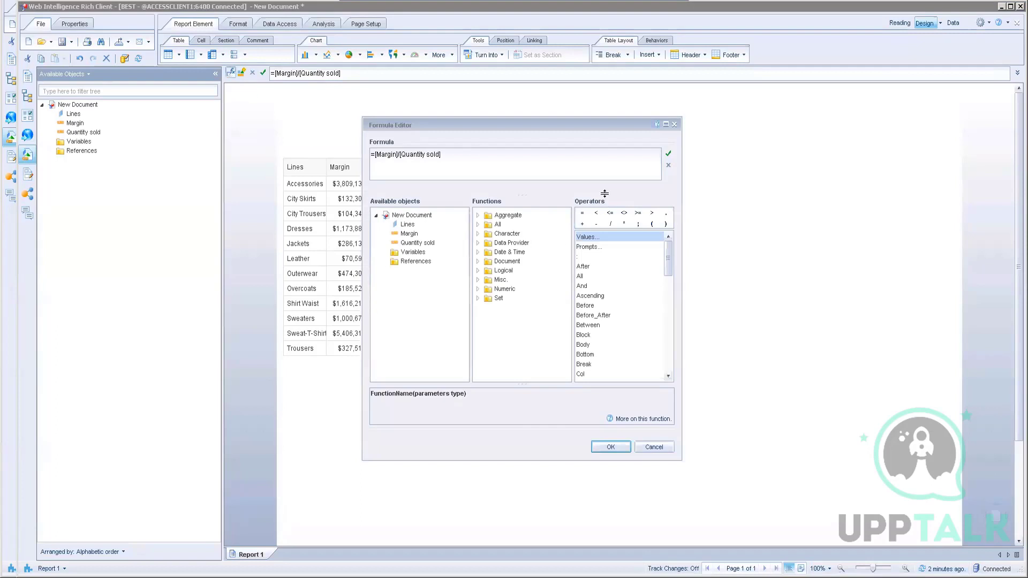
click(654, 447)
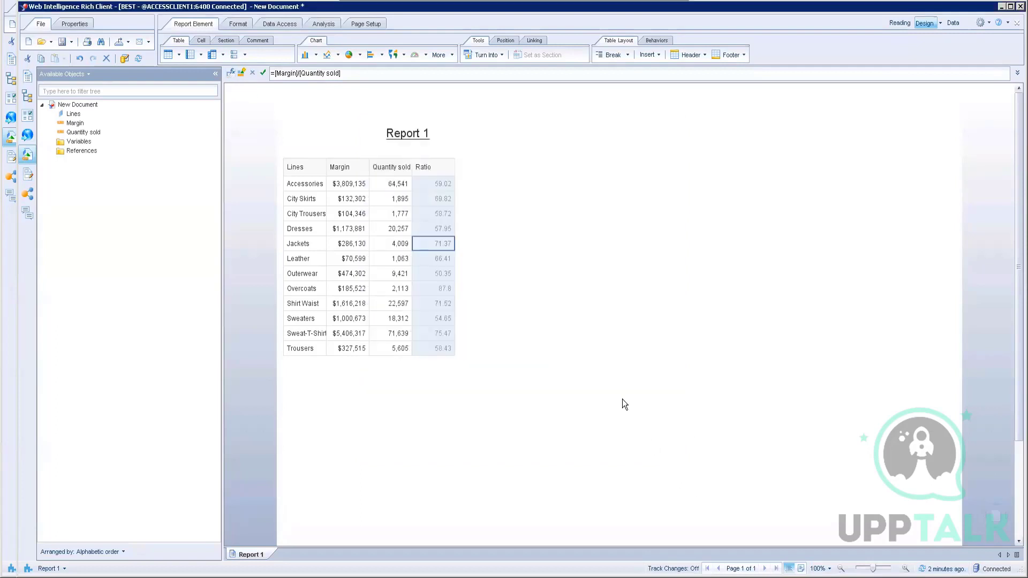
right_click(432, 214)
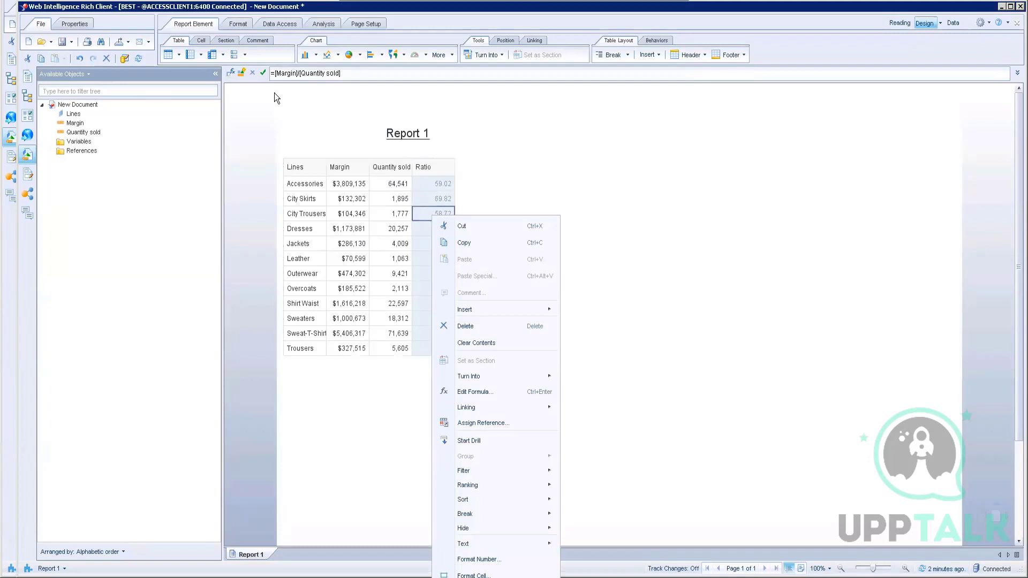
click(243, 72)
Create a measure variable named Ratio from the calculated column's formula.
click(243, 71)
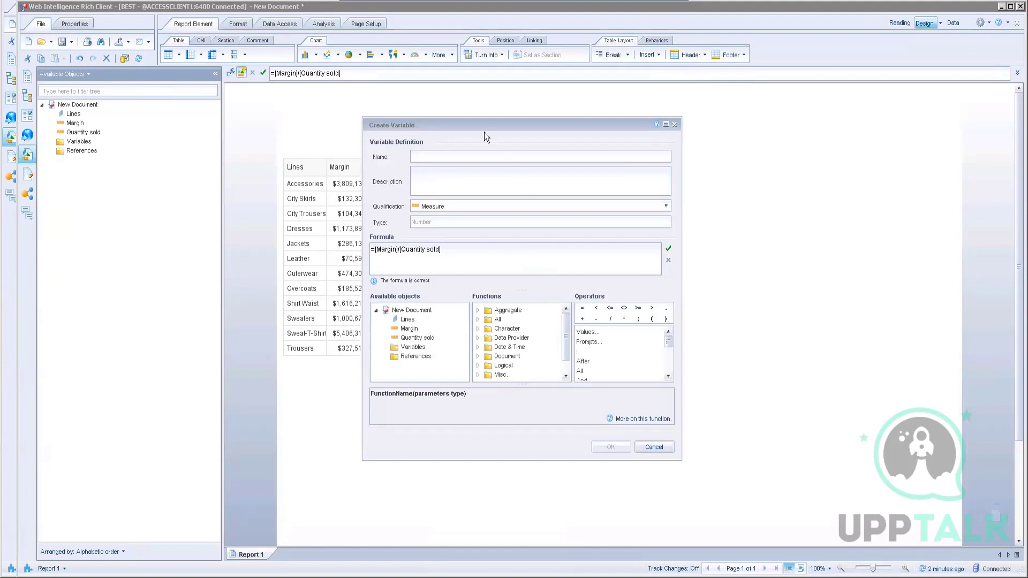
drag(480, 122, 738, 120)
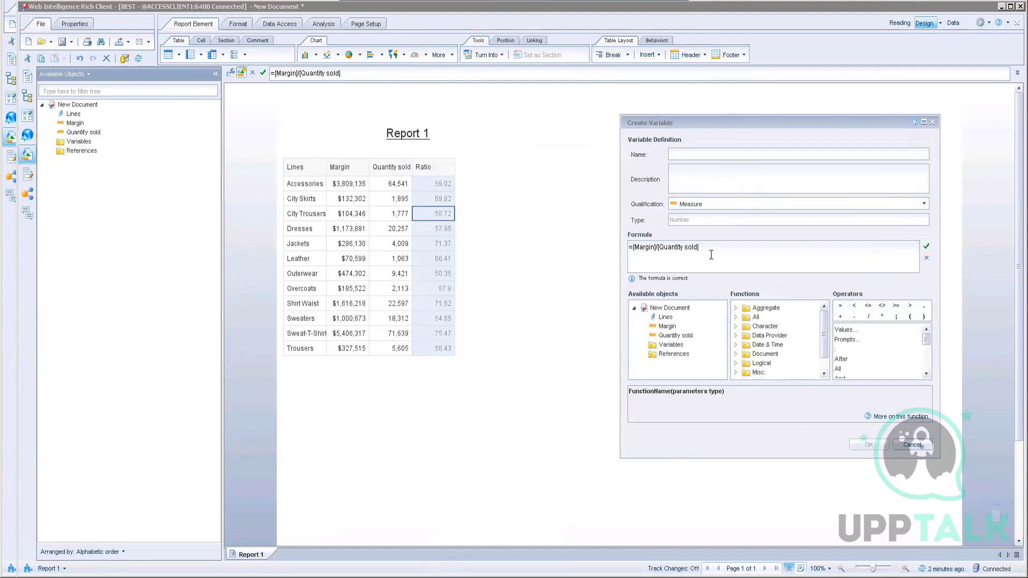
click(684, 154)
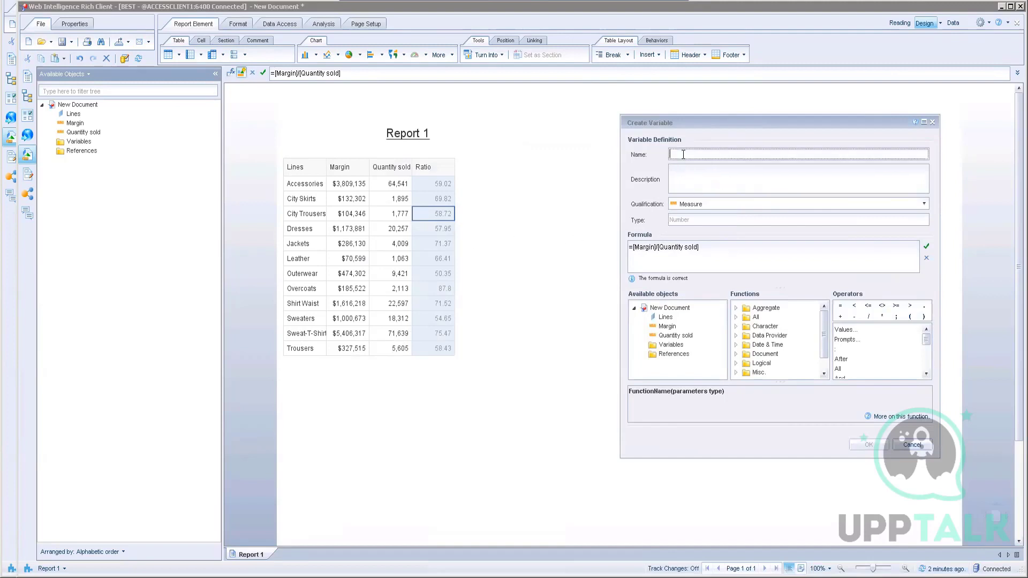
text(Ratio)
click(872, 445)
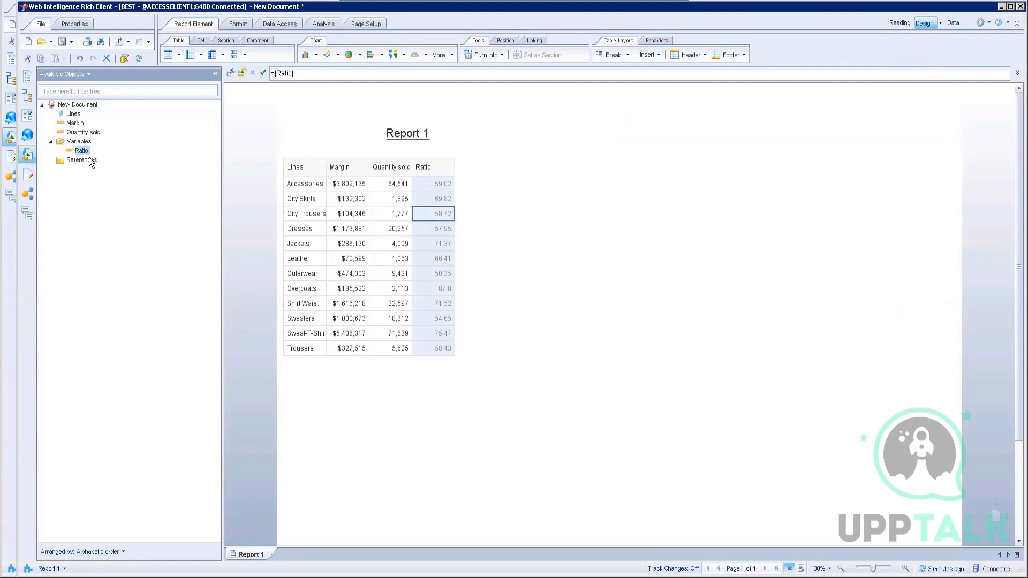
click(552, 278)
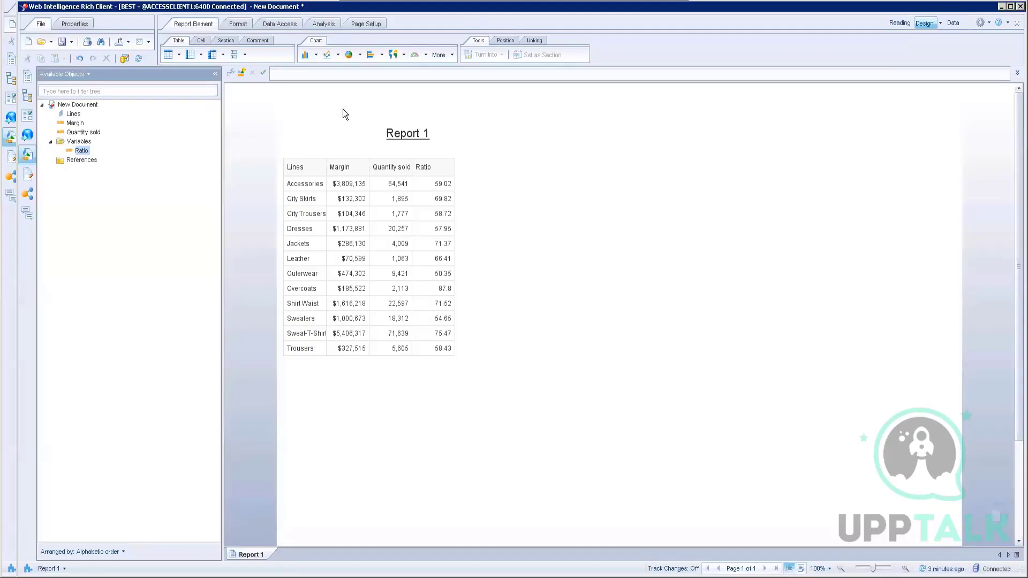
Edit the query and add a State query filter with the In list operator that prompts for its values.
click(285, 21)
click(250, 55)
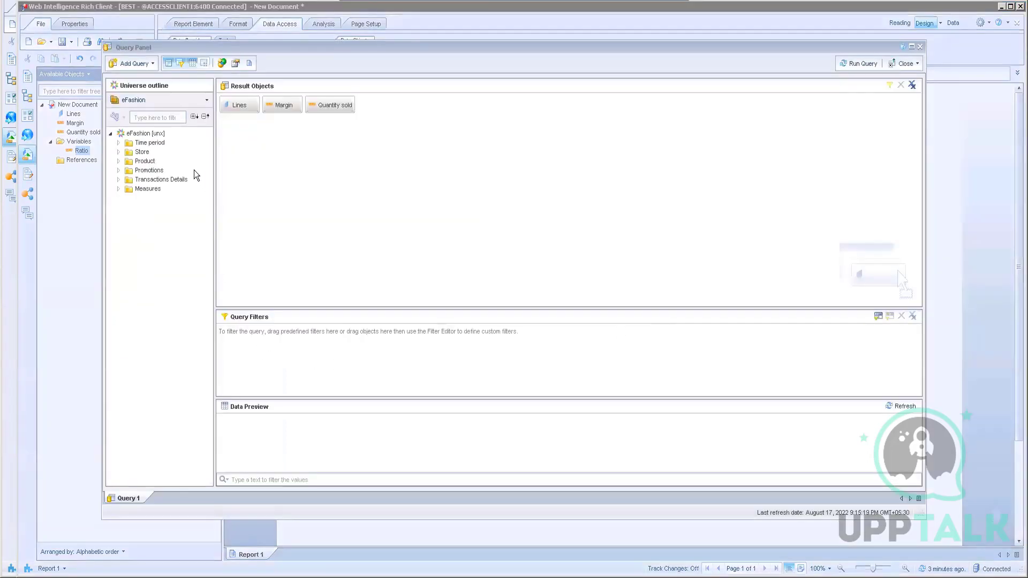
click(118, 152)
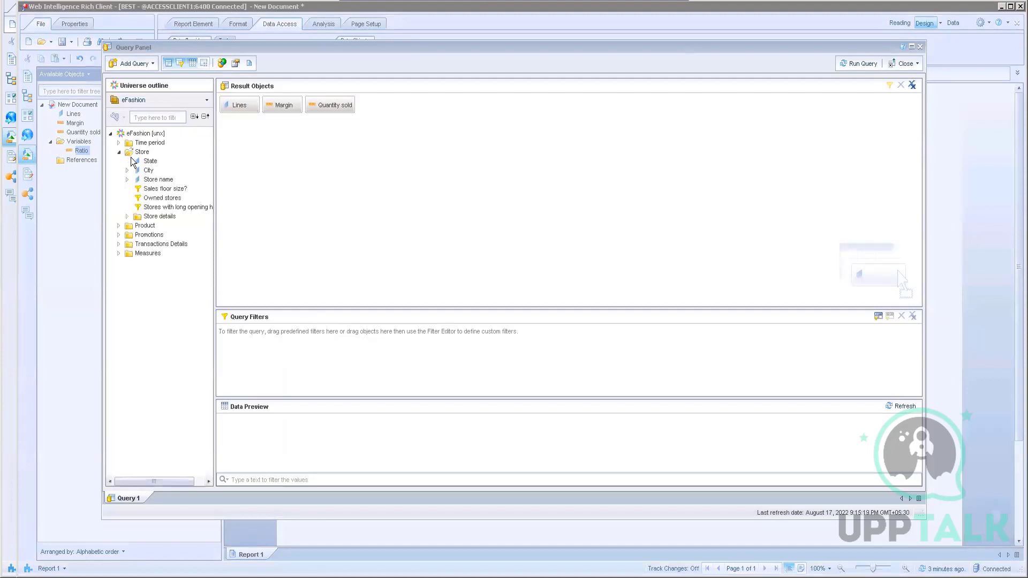
drag(148, 164, 263, 349)
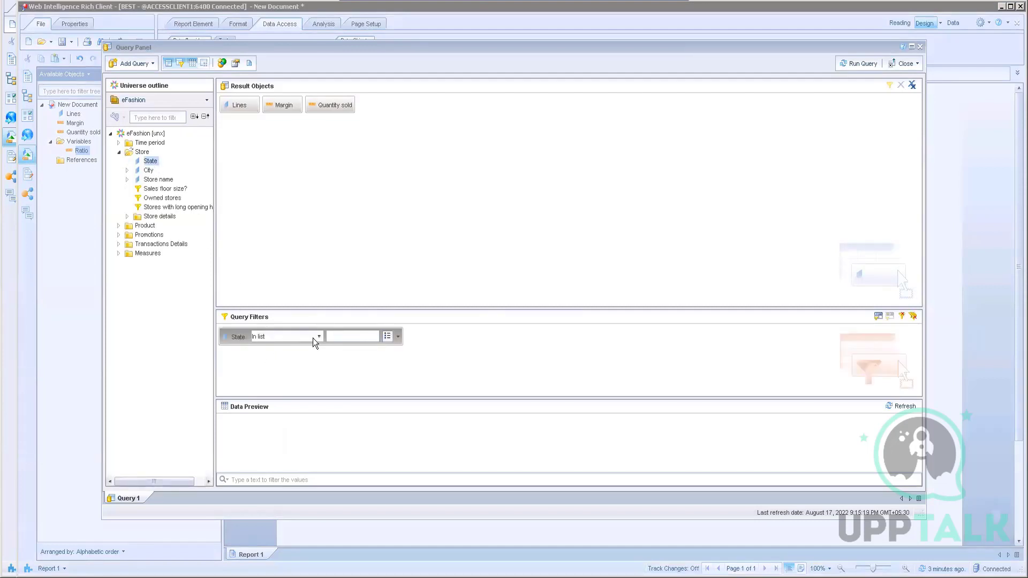
click(397, 337)
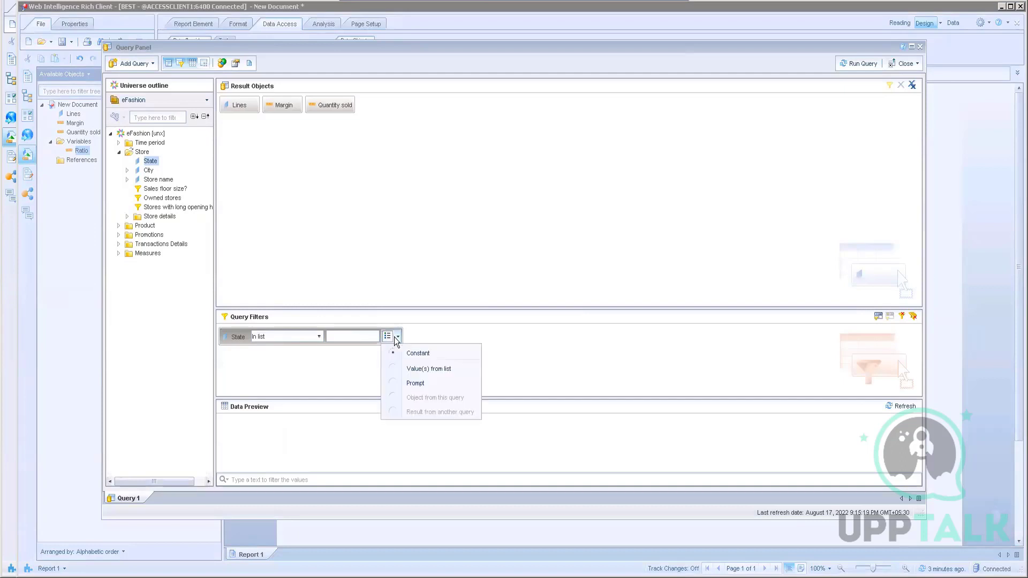
click(404, 384)
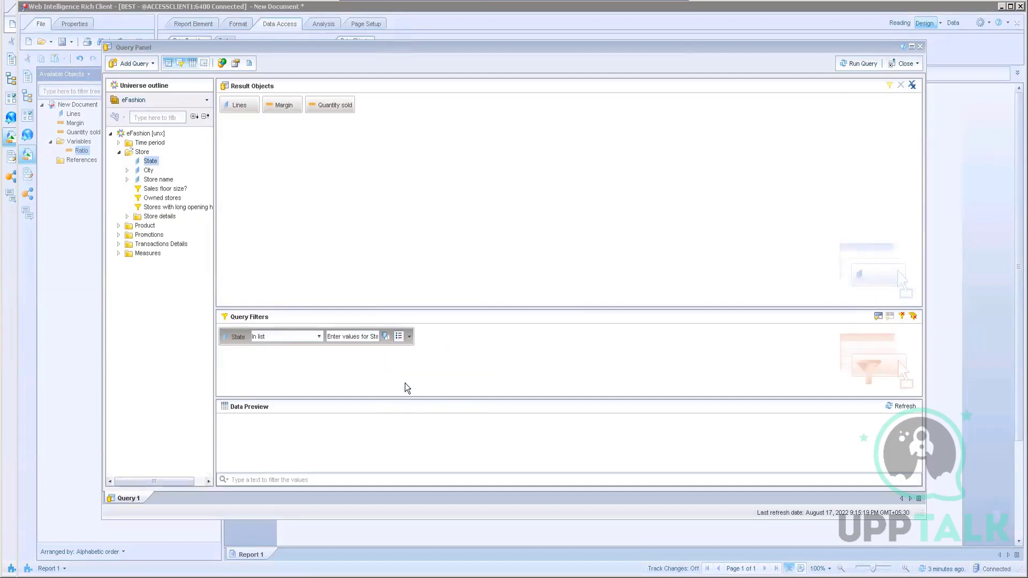
Run the query, check the Activity 5 instructions in Word, and answer the State prompt with New York.
click(848, 65)
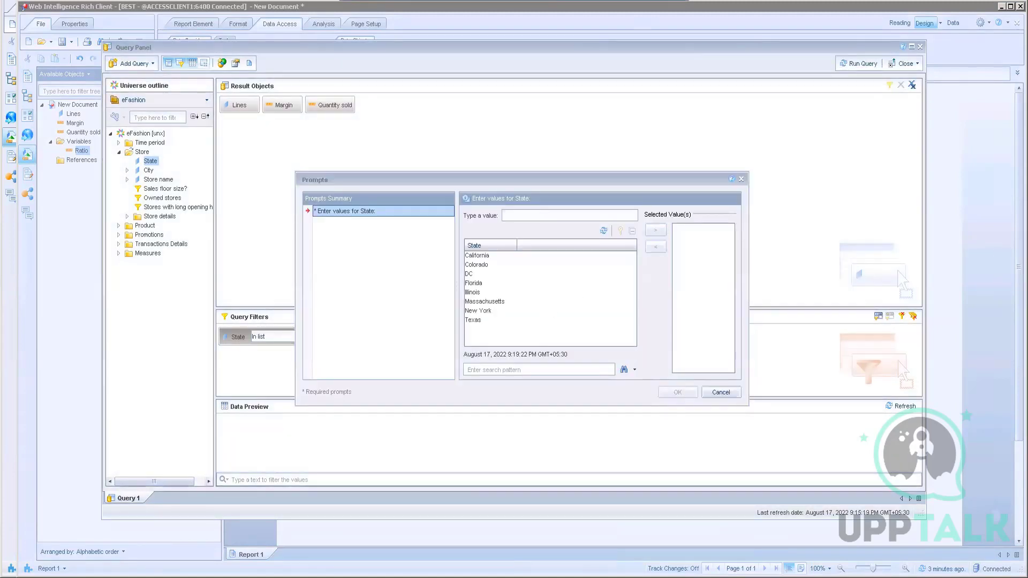
key(alt+Tab)
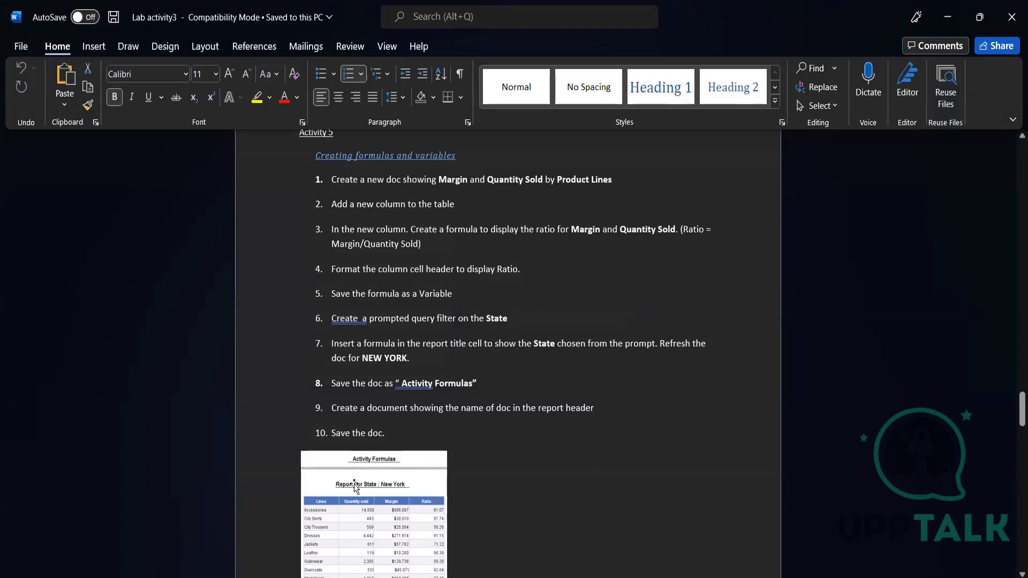
scroll(385, 442, down, 2)
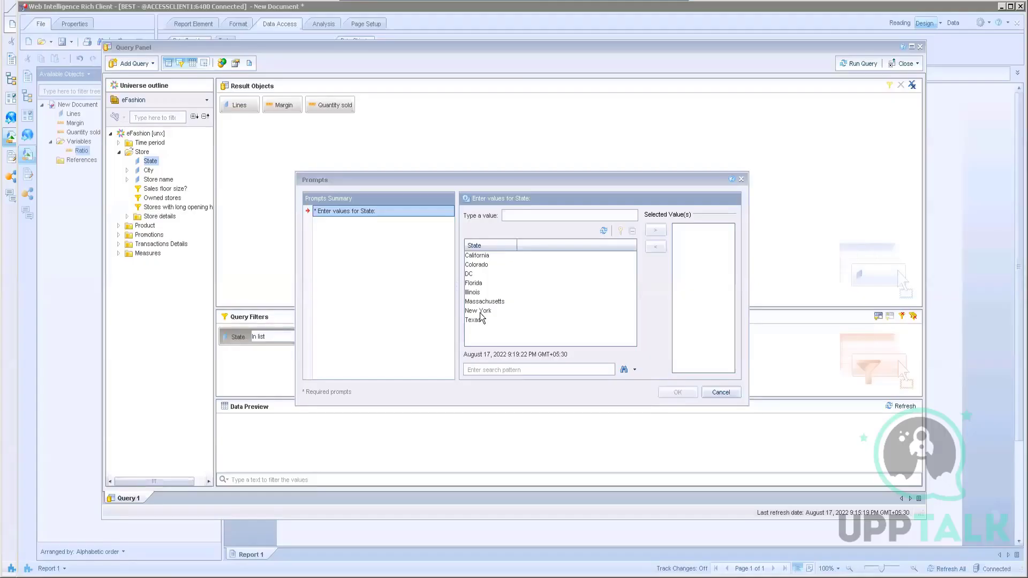
click(480, 312)
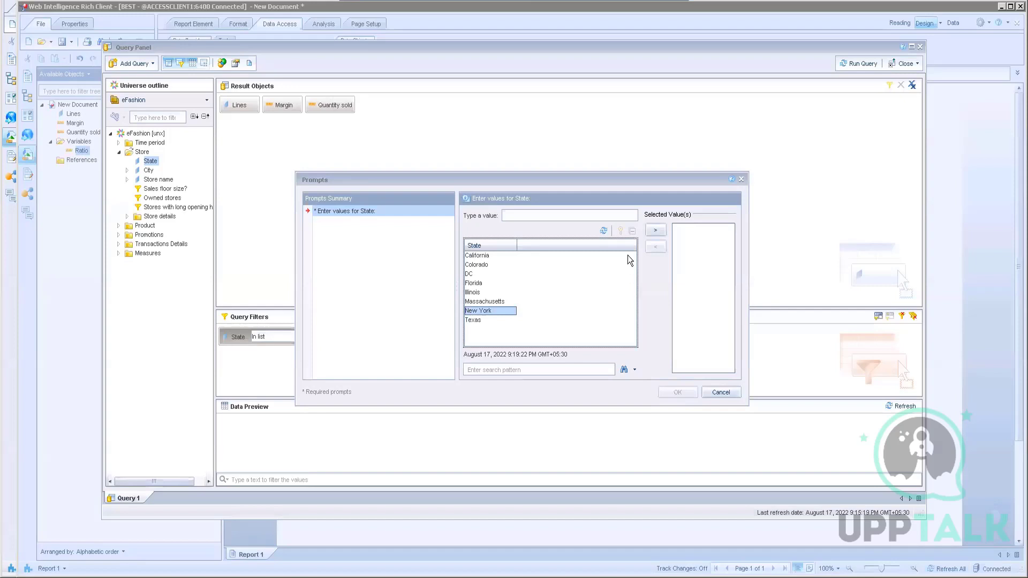
click(651, 234)
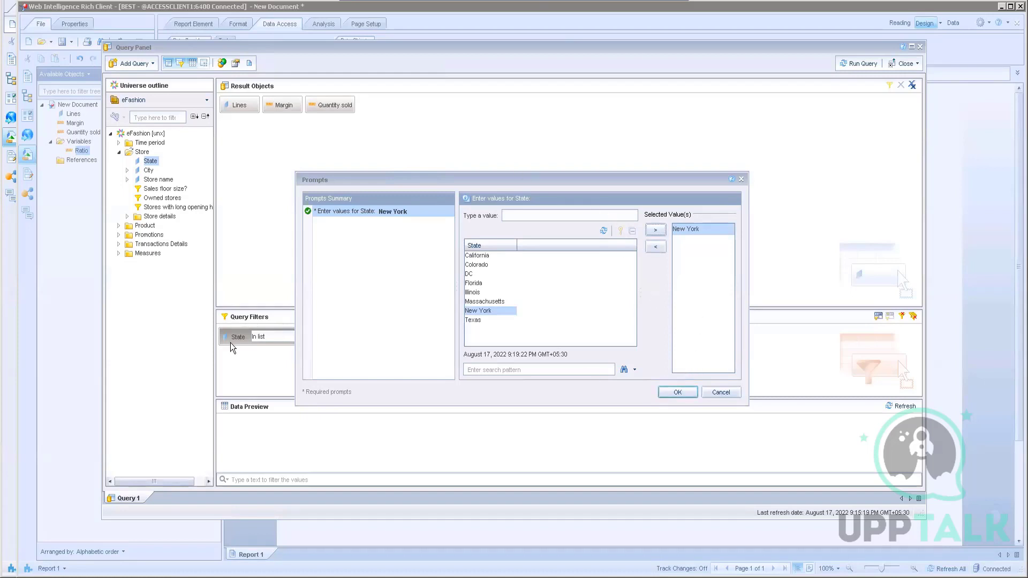
click(678, 391)
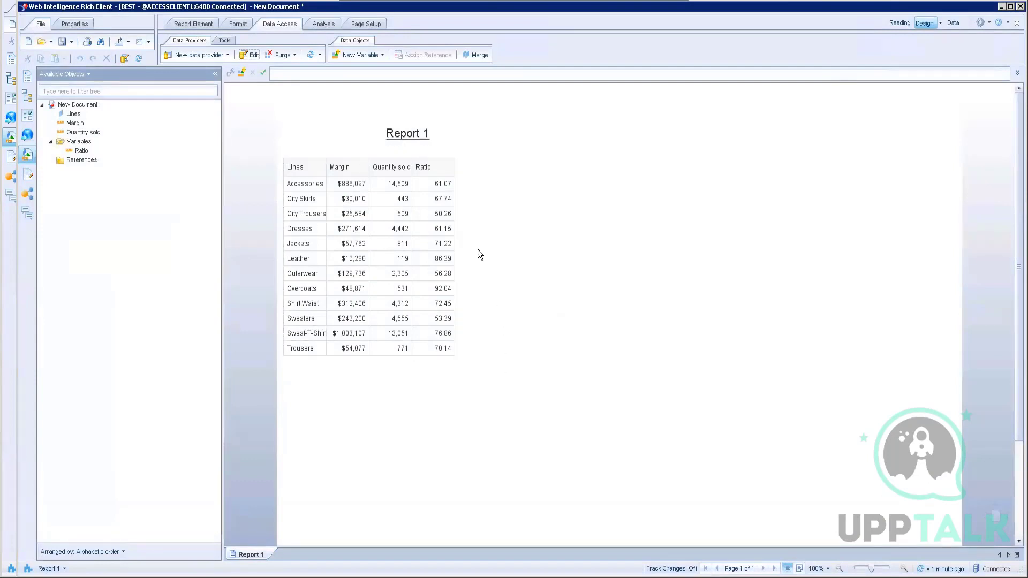
Select the report title cell and check the Activity 5 instructions in Word for its required formula.
click(418, 134)
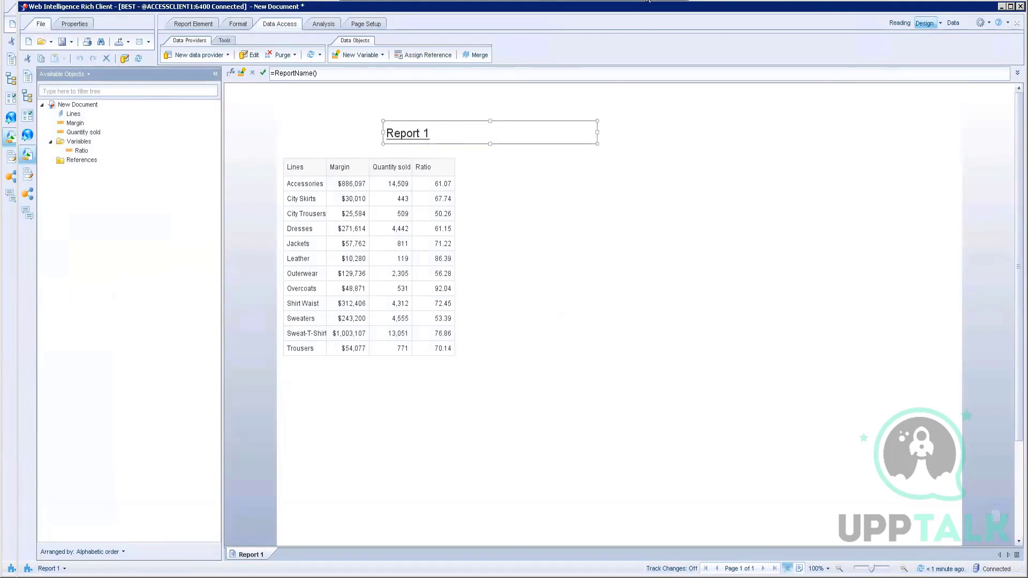
click(648, 2)
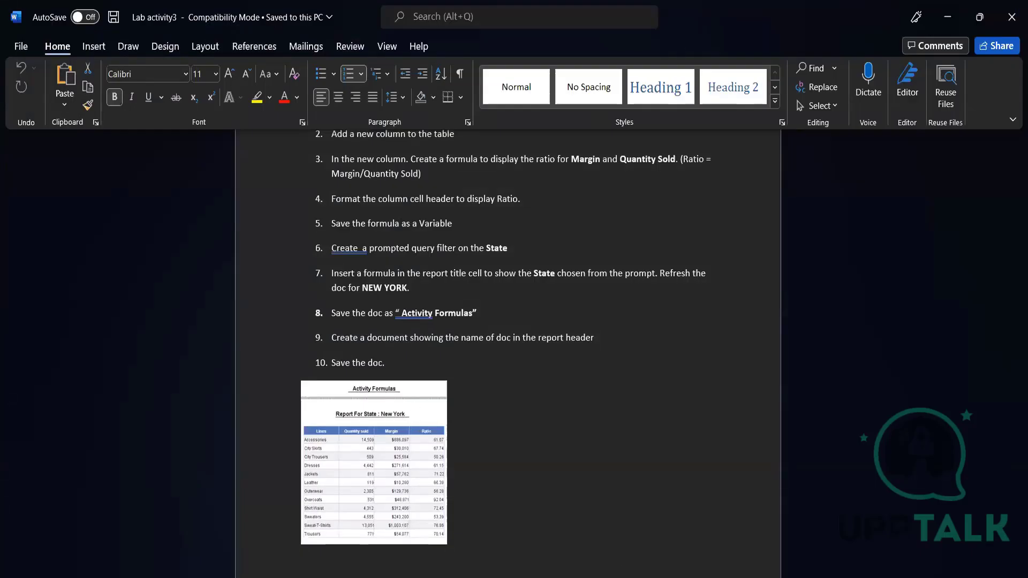
key(alt+Tab)
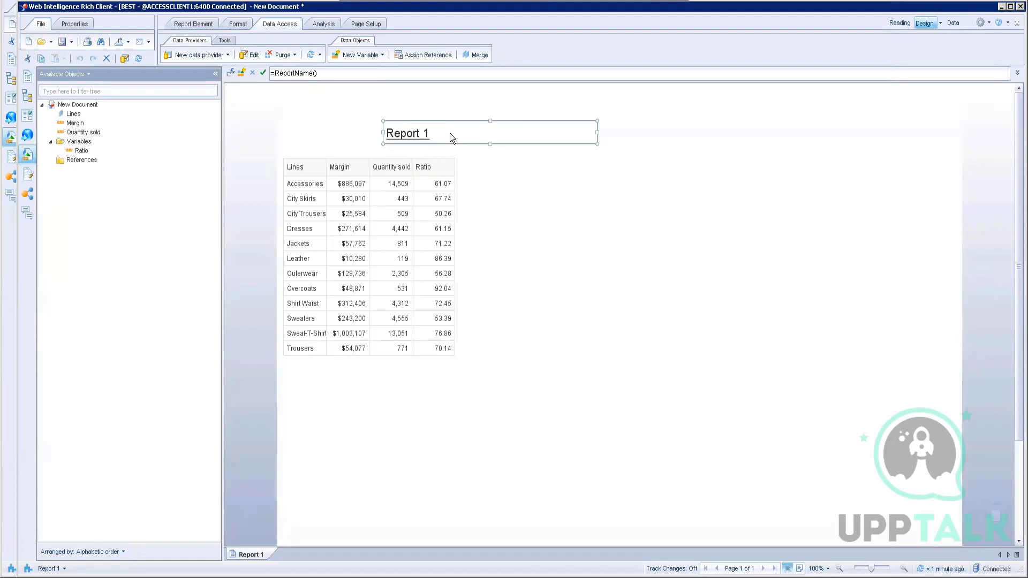
click(647, 3)
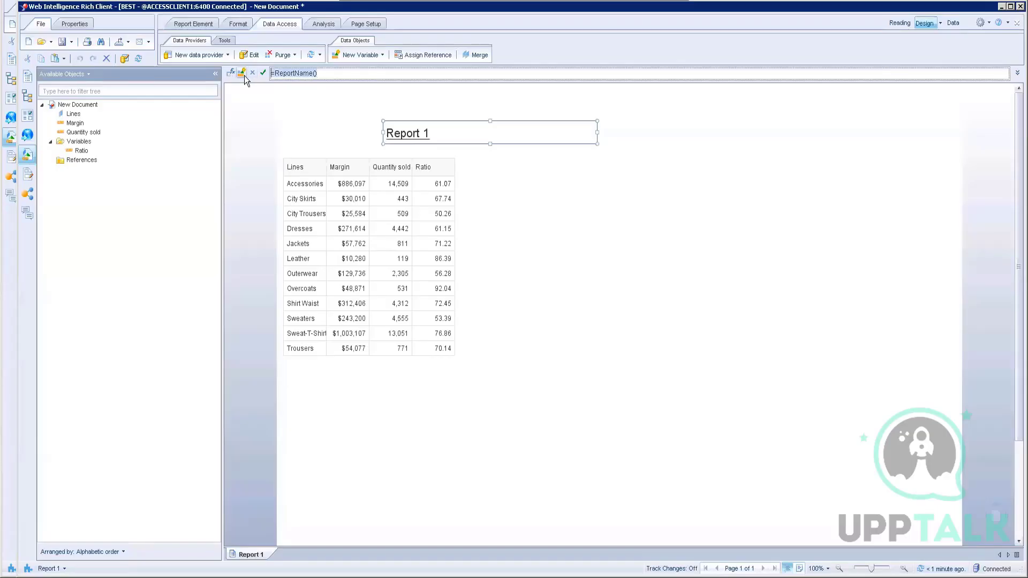
Replace the title cell's formula text with "Report For State: " in quotes, followed by a plus sign.
text(Report For STate:)
key(BackSpace)
key(BackSpace)
key(BackSpace)
key(BackSpace)
key(BackSpace)
key(BackSpace)
text(State)
text(")
key(BackSpace)
click(349, 74)
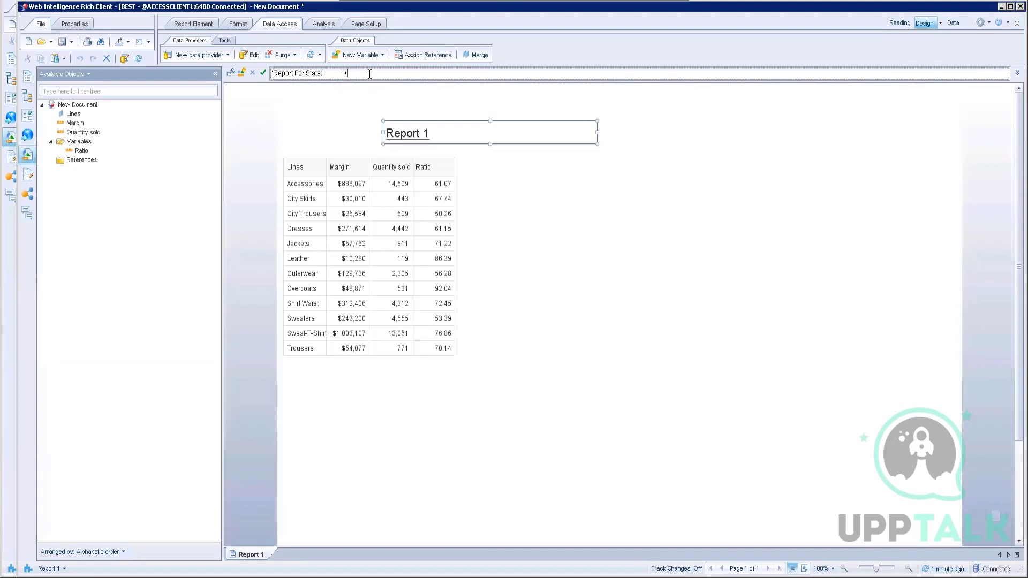
Try the function name userre after the plus sign, and clear it from the title formula in the Formula Editor.
text(serre)
click(231, 72)
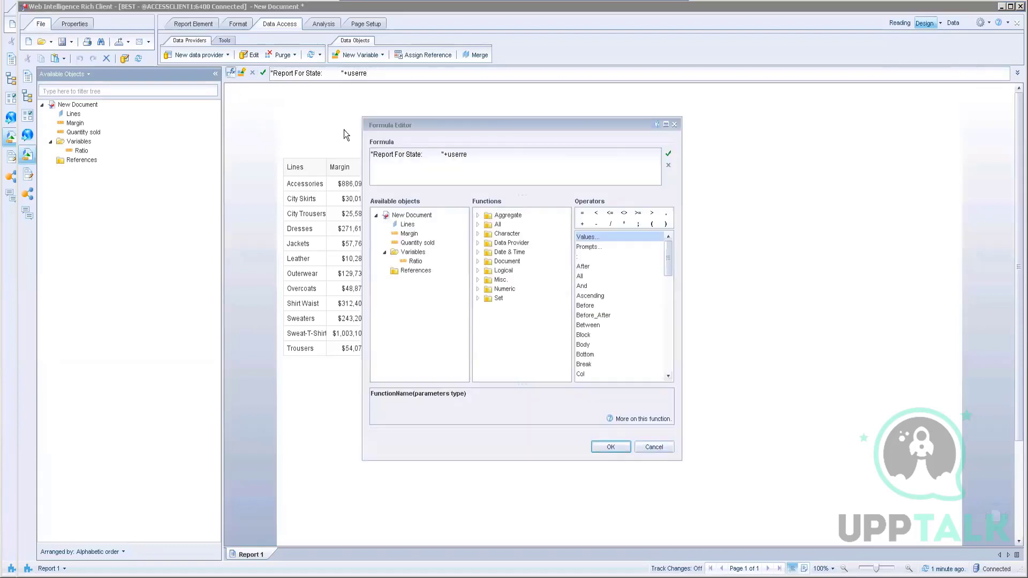
click(494, 161)
key(BackSpace)
key(BackSpace)
key(BackSpace)
key(BackSpace)
key(BackSpace)
key(BackSpace)
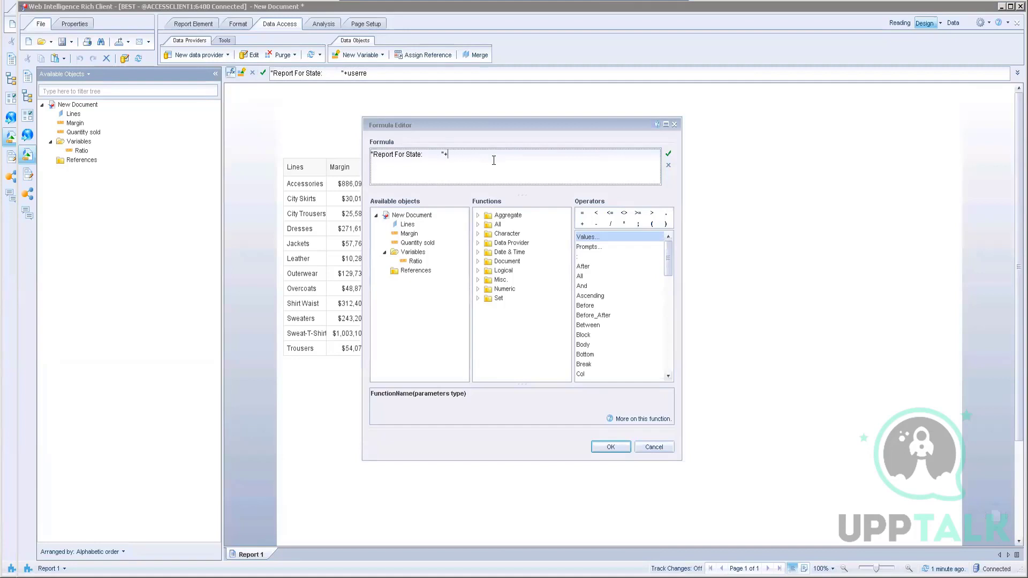
Look through the Document and Data Provider functions for UserResponse and read its description.
click(477, 261)
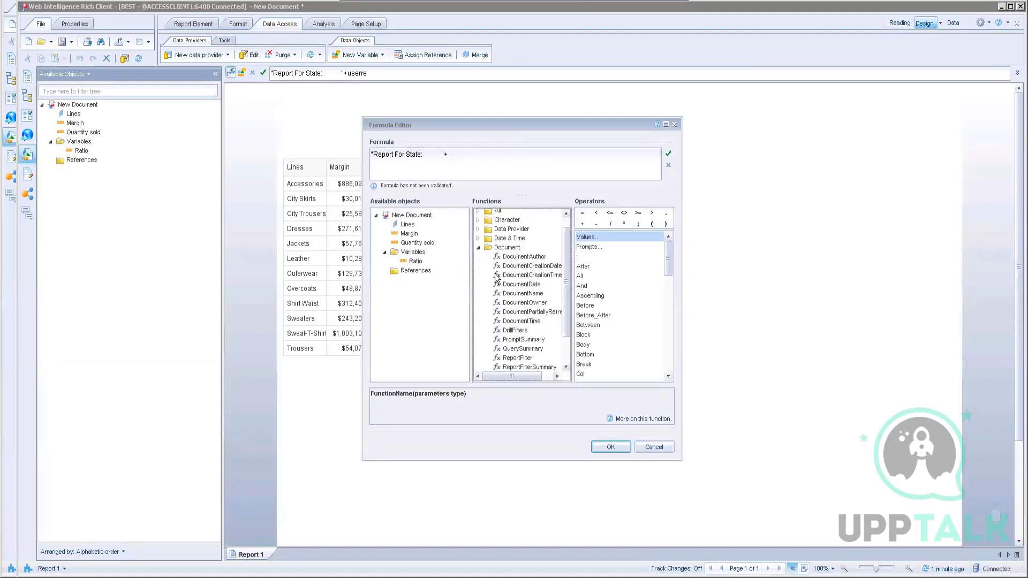
scroll(540, 313, down, 2)
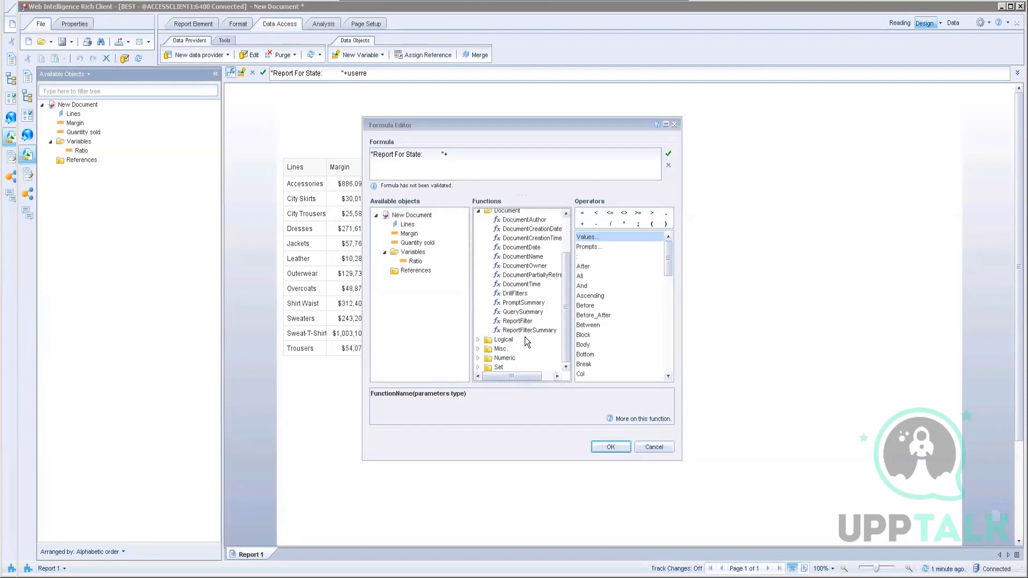
scroll(527, 342, up, 3)
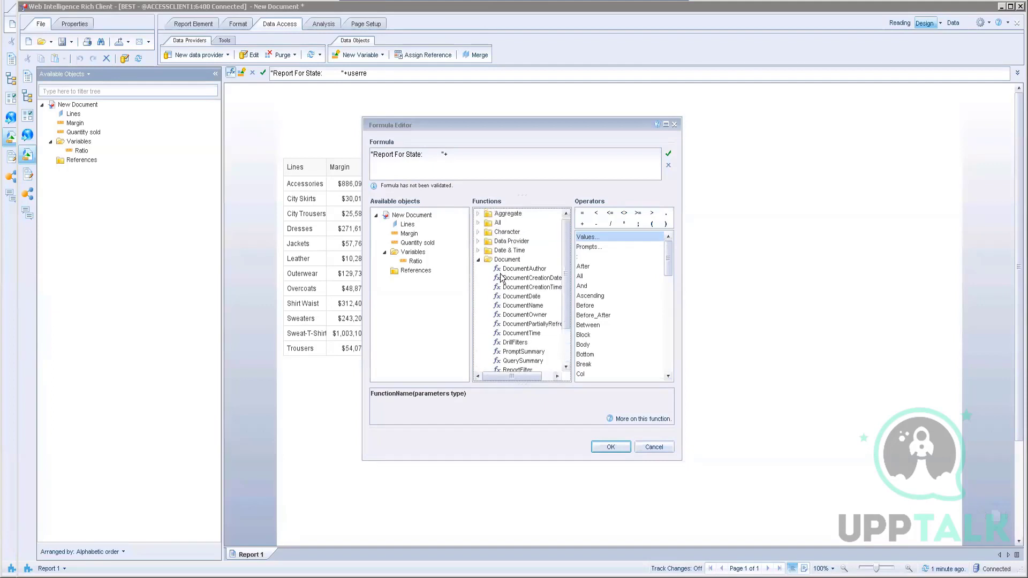
click(477, 242)
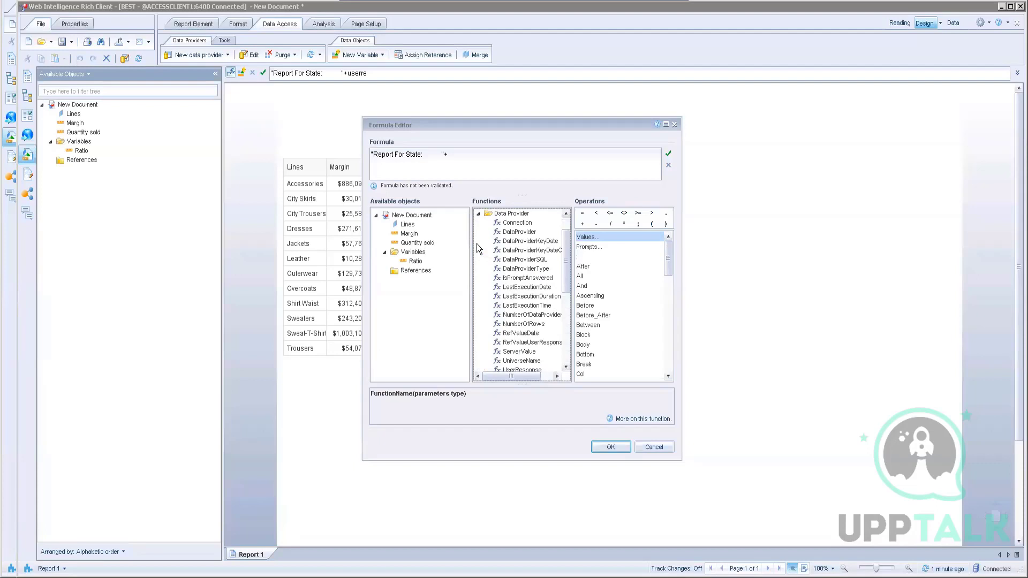
click(515, 370)
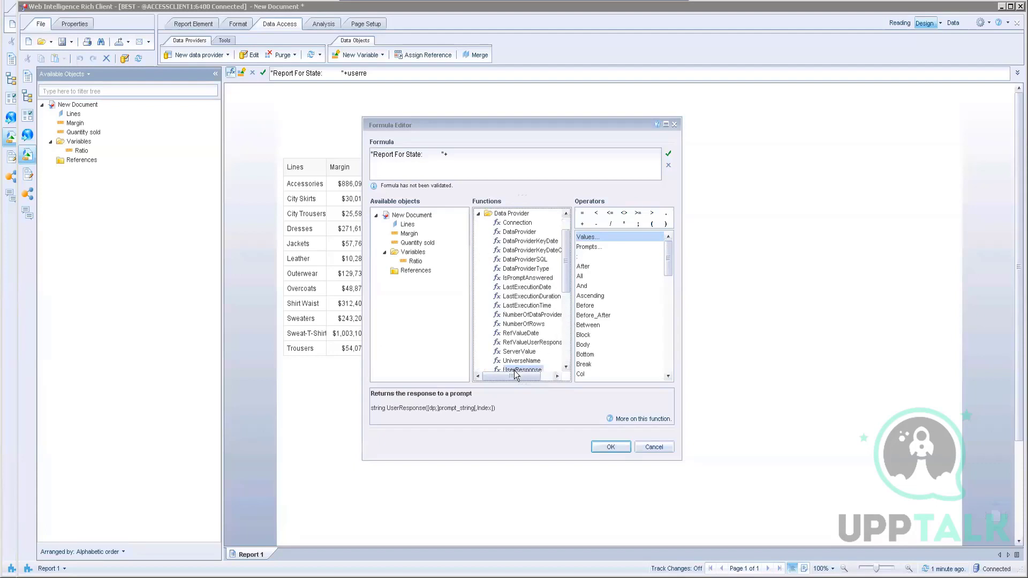
scroll(539, 344, down, 1)
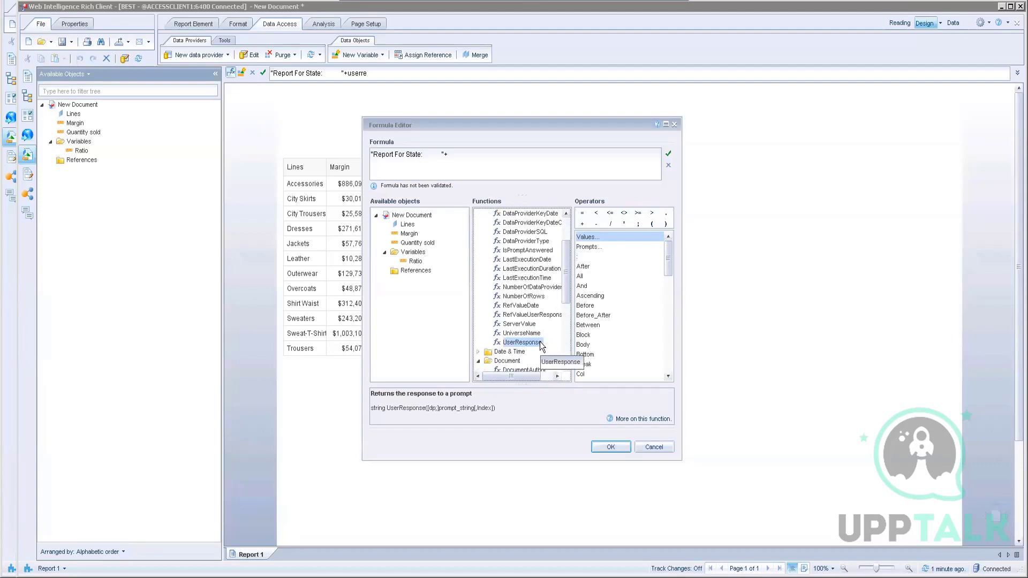
double_click(513, 336)
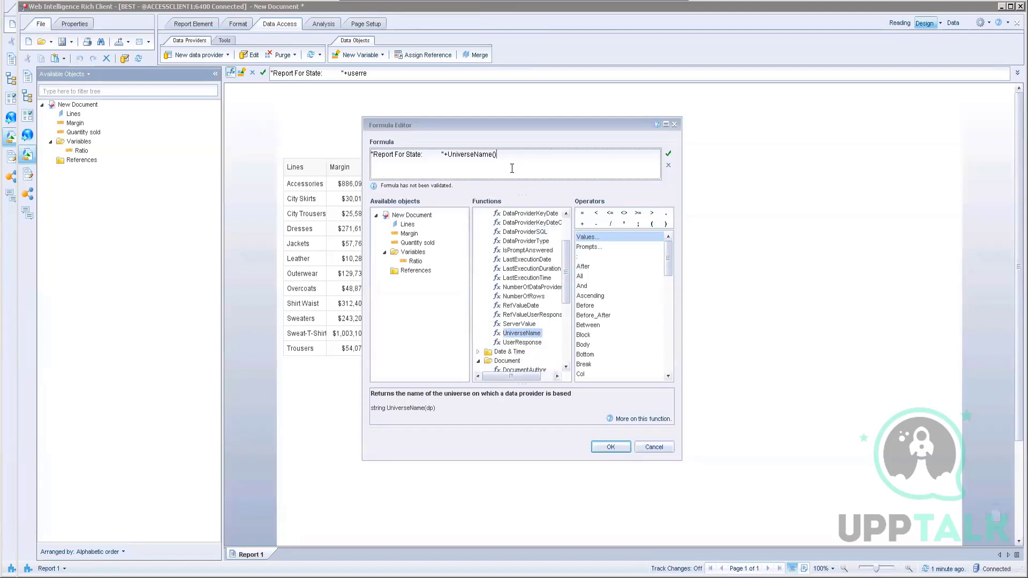
key(BackSpace)
key(BackSpace)
key(BackSpace)
key(BackSpace)
key(BackSpace)
key(BackSpace)
key(BackSpace)
key(BackSpace)
key(BackSpace)
key(BackSpace)
key(BackSpace)
key(BackSpace)
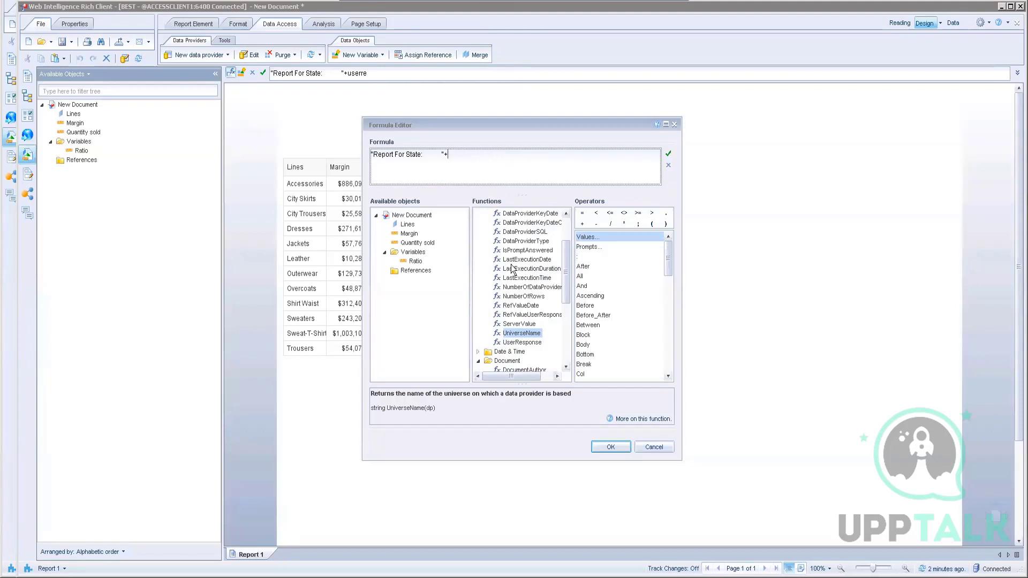
Insert the UserResponse function after the plus sign, copy the whole formula, and leave the Formula Editor without applying it.
double_click(525, 344)
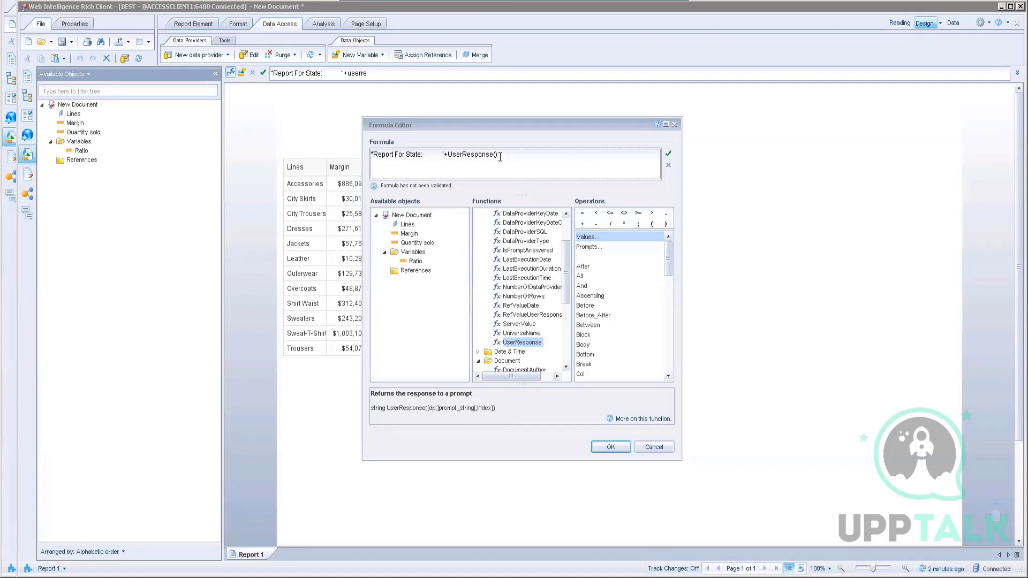
drag(499, 155, 342, 132)
key(ctrl+c)
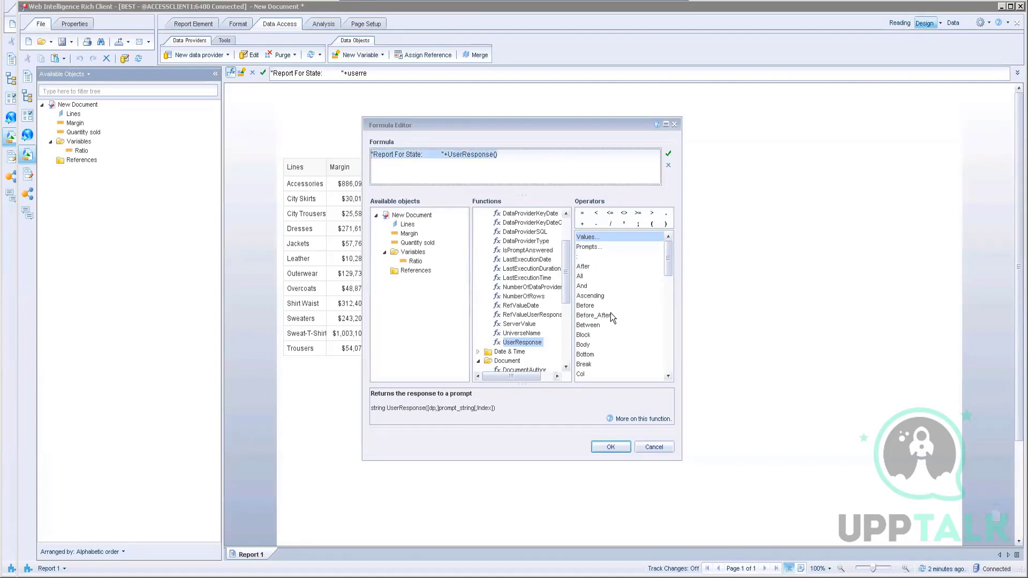
click(656, 446)
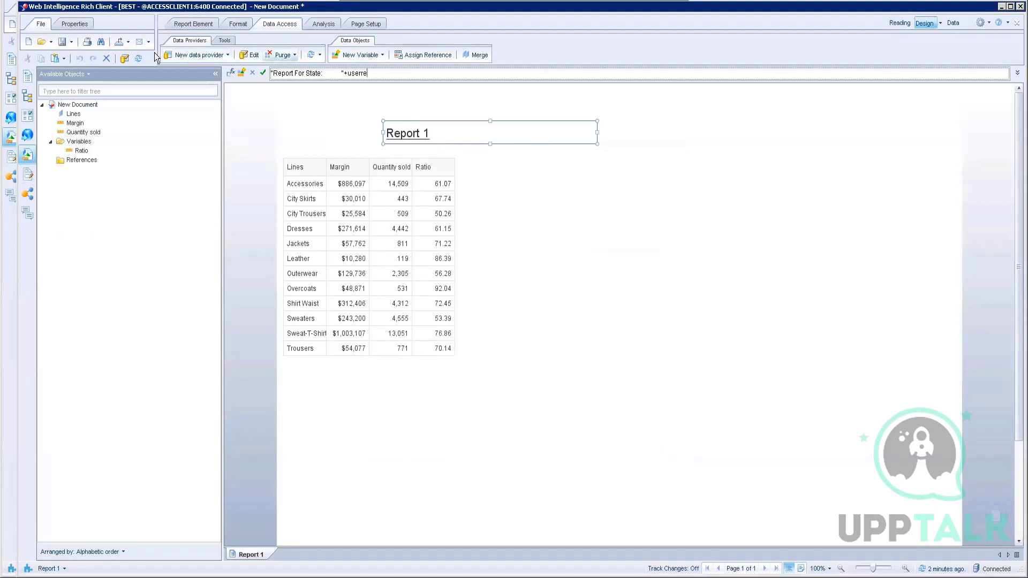
Start a data refresh to read the State prompt's exact text, cancel it, and discard the unvalidated title formula.
click(139, 58)
click(525, 323)
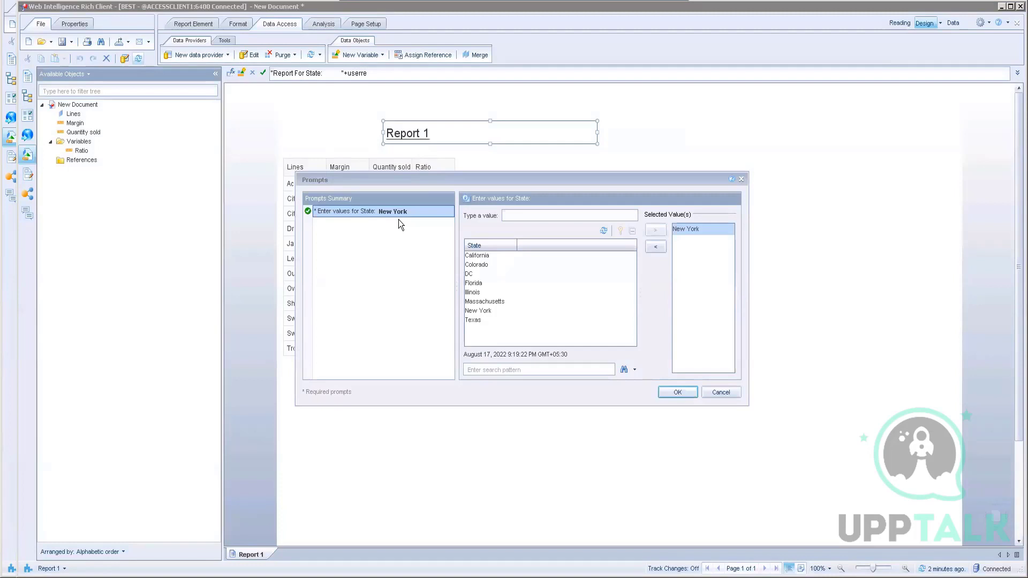
click(713, 393)
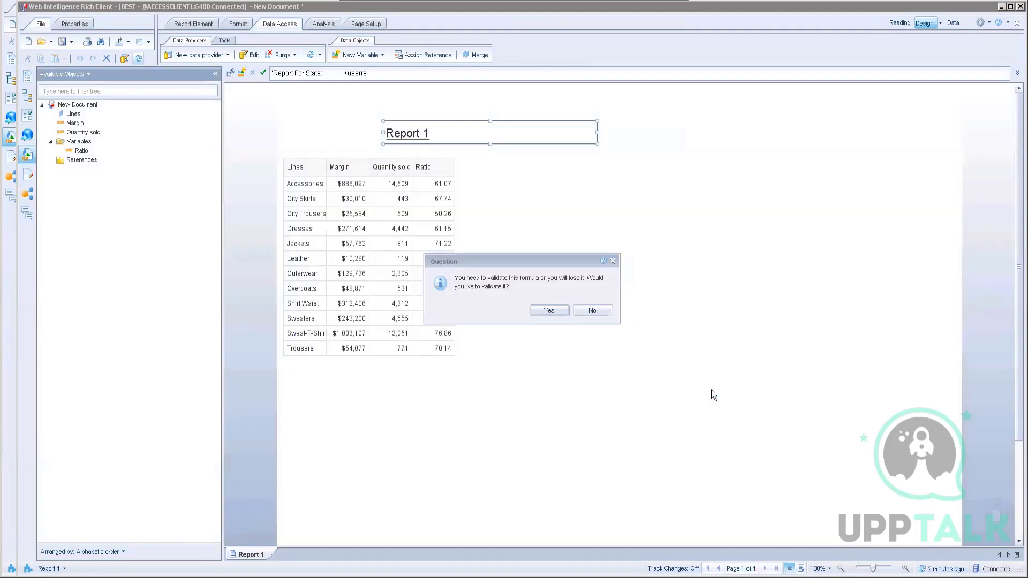
click(591, 311)
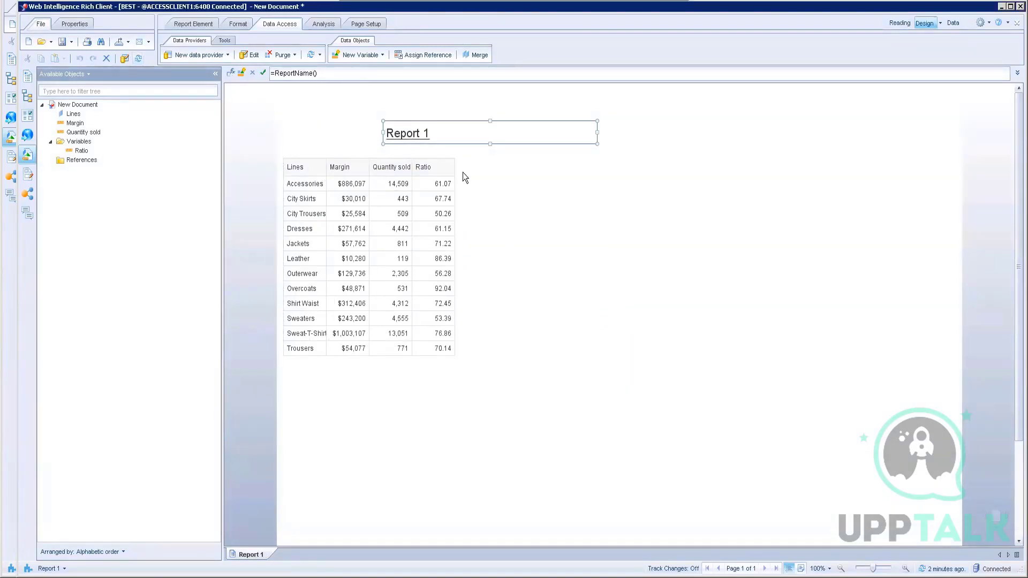
Paste the copied title formula into the Formula Editor, prefix it with an equals sign, and give UserResponse the argument Enter values for State:.
click(230, 73)
drag(426, 173, 256, 120)
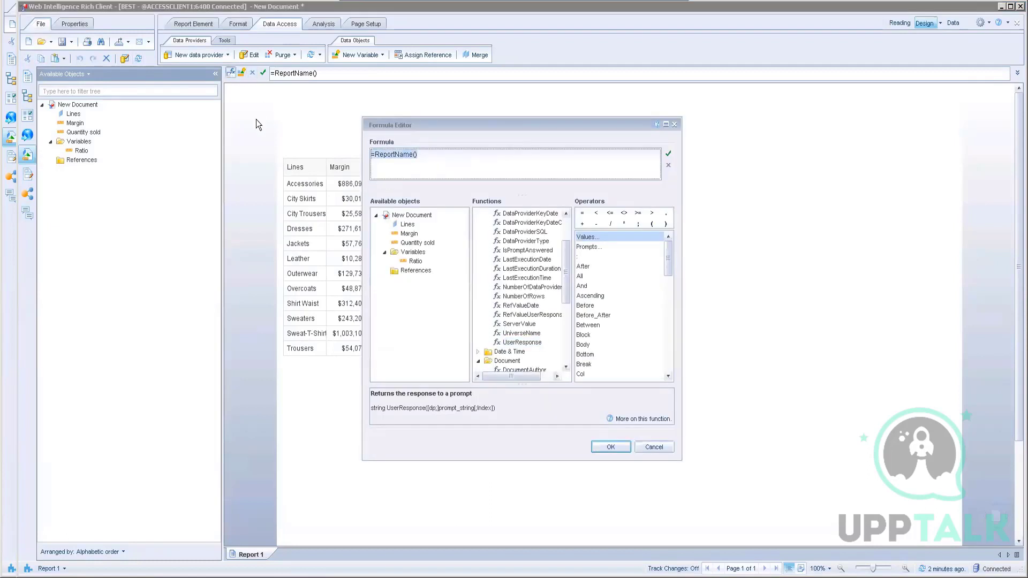
key(ctrl+v)
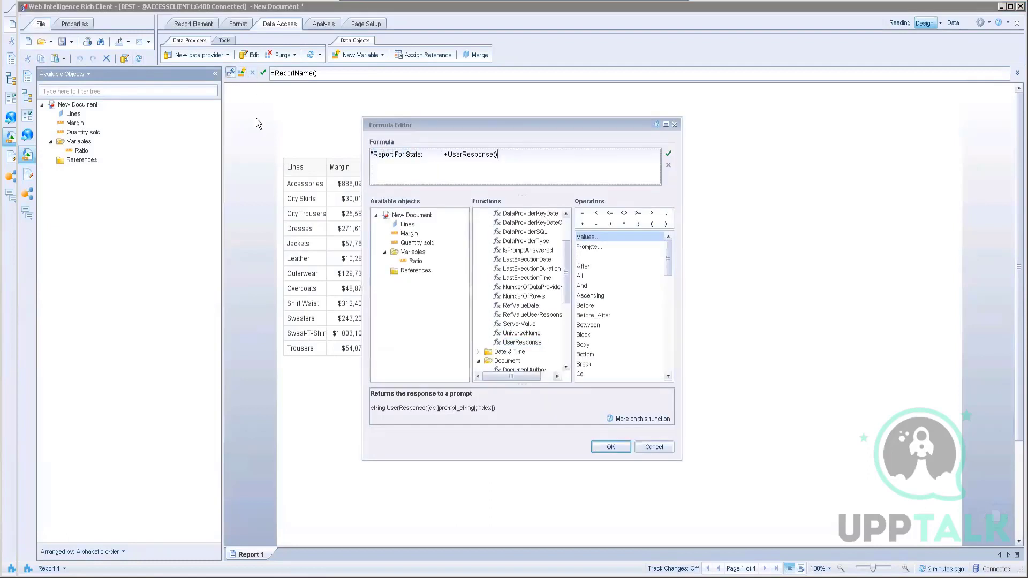
click(373, 156)
text(=)
click(499, 155)
text(Enter)
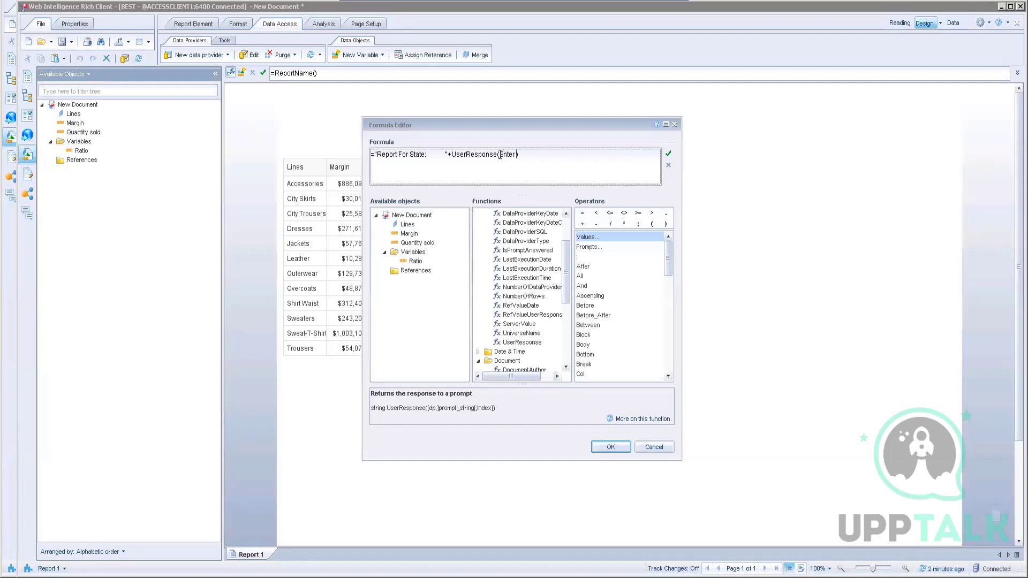
text( values for State:)
Try enclosing the prompt text Enter values for State: in square brackets inside UserResponse, and validate the formula.
click(500, 155)
text([state)
key(BackSpace)
key(BackSpace)
key(BackSpace)
key(BackSpace)
key(BackSpace)
key(BackSpace)
click(669, 154)
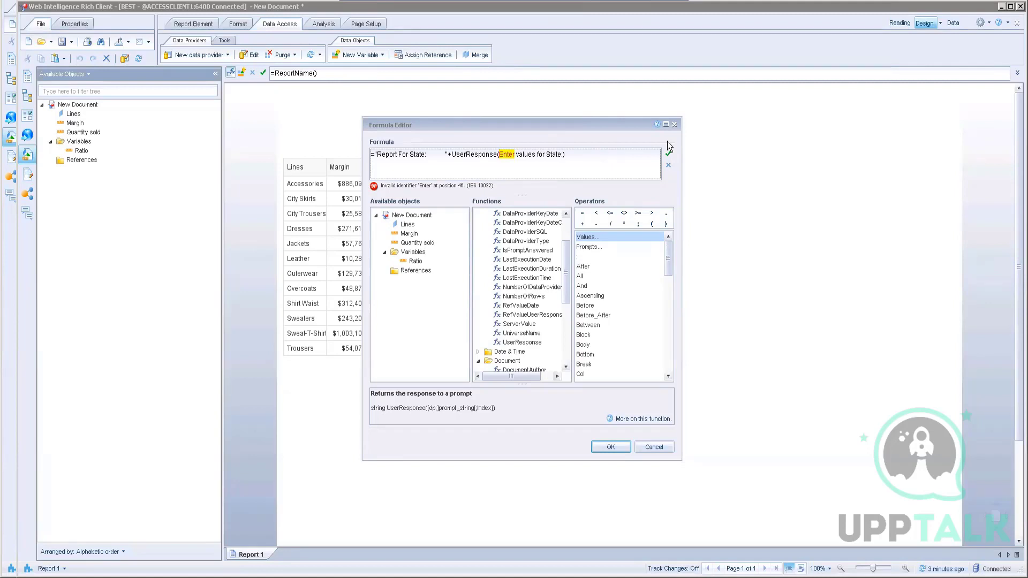
text("))
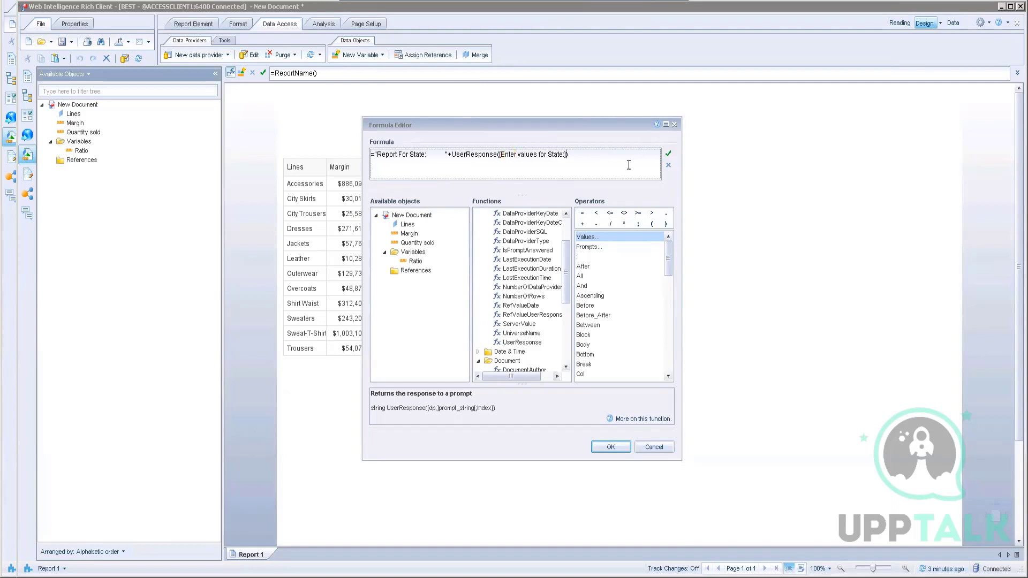
click(668, 154)
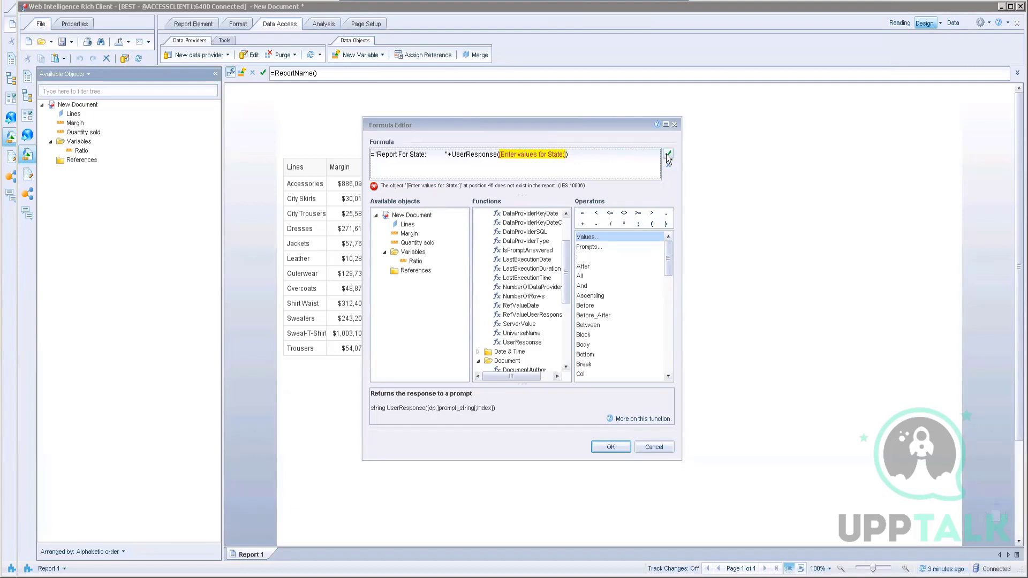
Remove the colon after State in the UserResponse argument, try adding [State]; to the formula, and validate it.
click(565, 156)
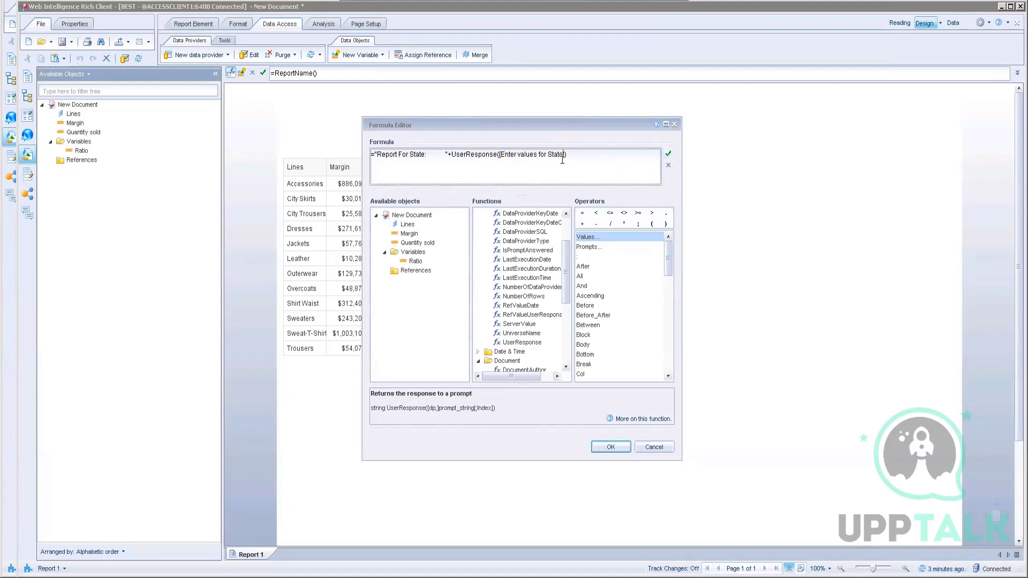
key(BackSpace)
text([State];)
click(665, 152)
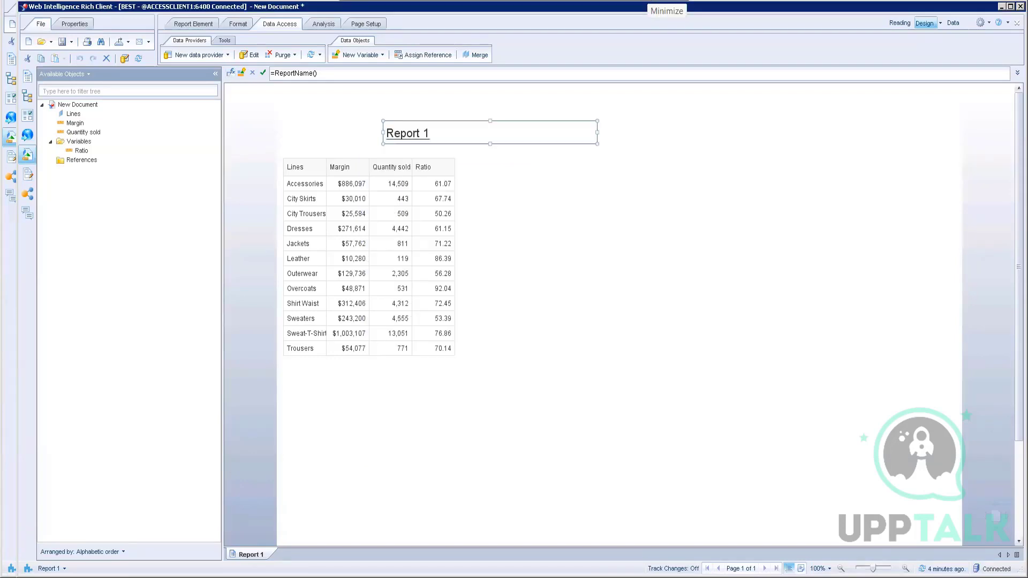
Check the Word lab sheet for the save instruction, and start saving the Web Intelligence document to Enterprise.
key(alt+Tab)
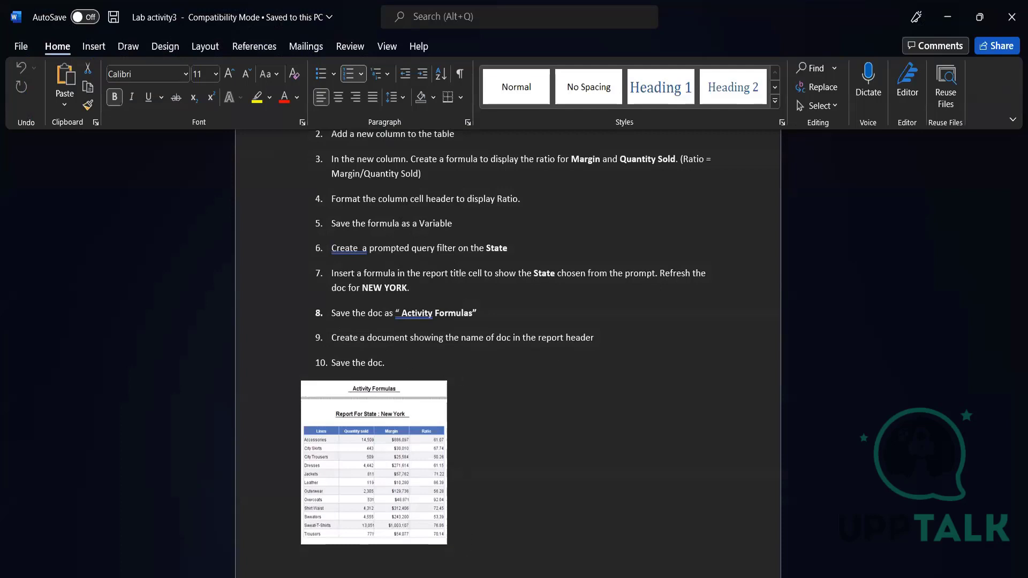
key(alt+Tab)
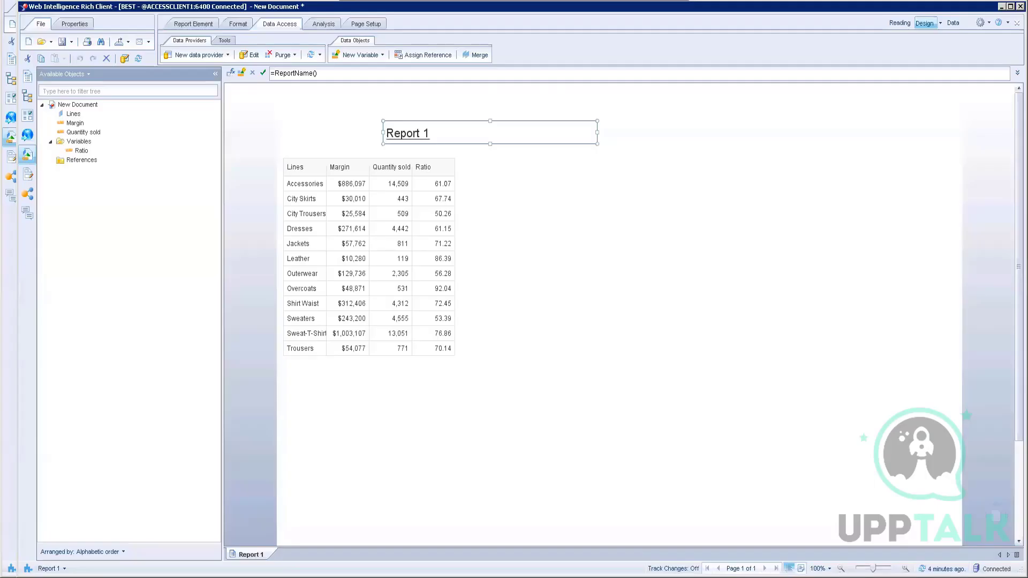
click(70, 42)
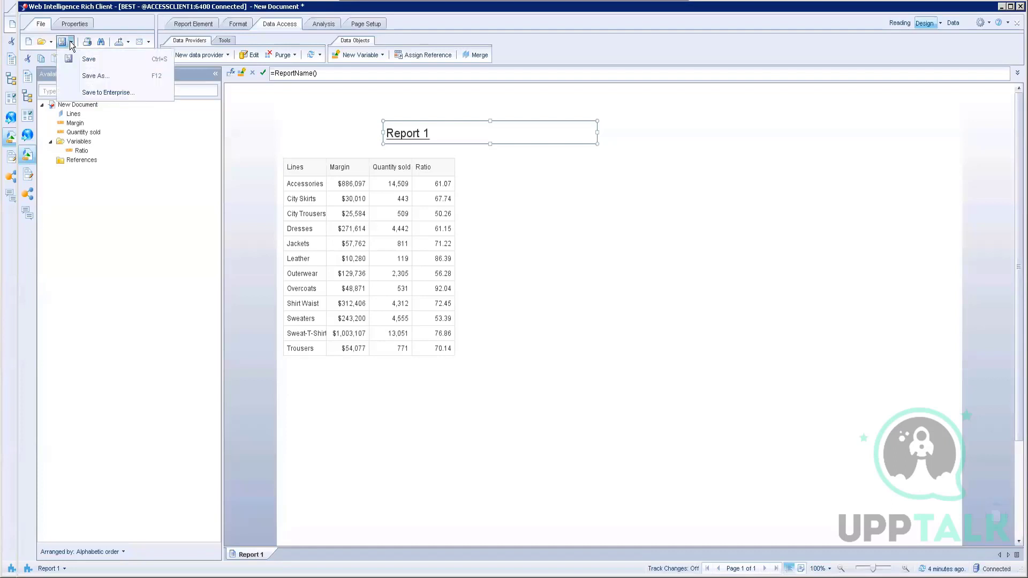
click(543, 252)
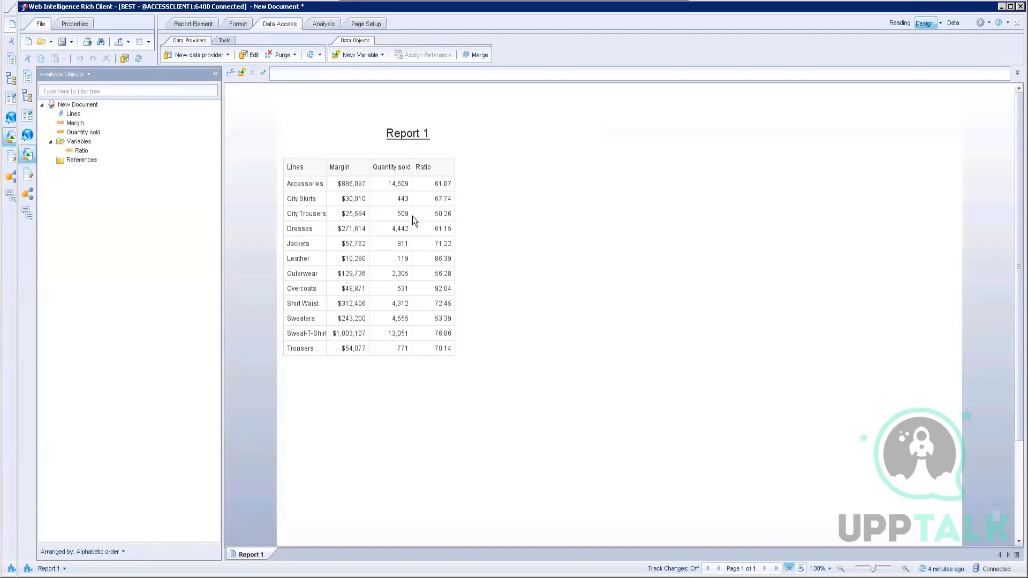
click(438, 230)
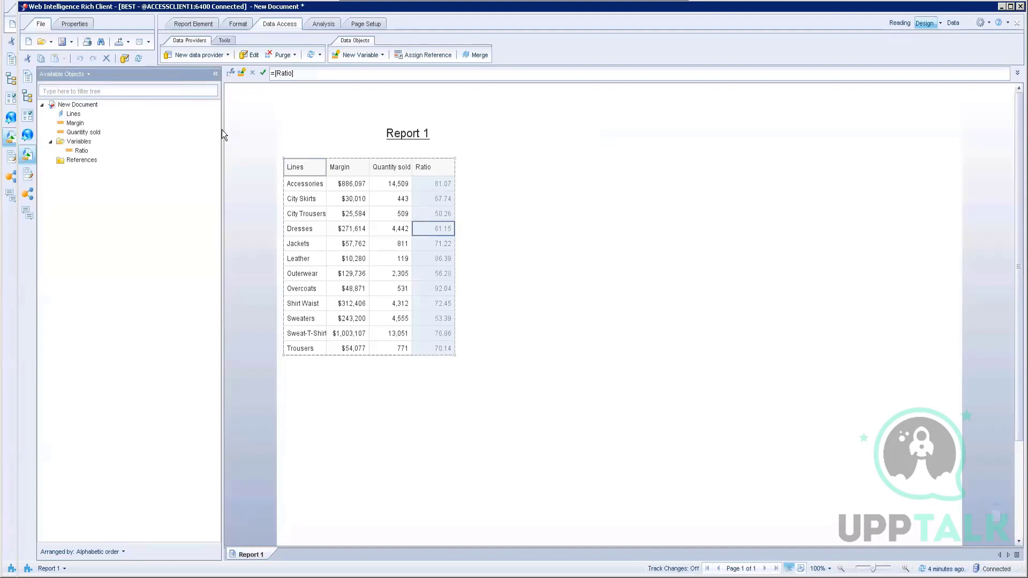
click(71, 43)
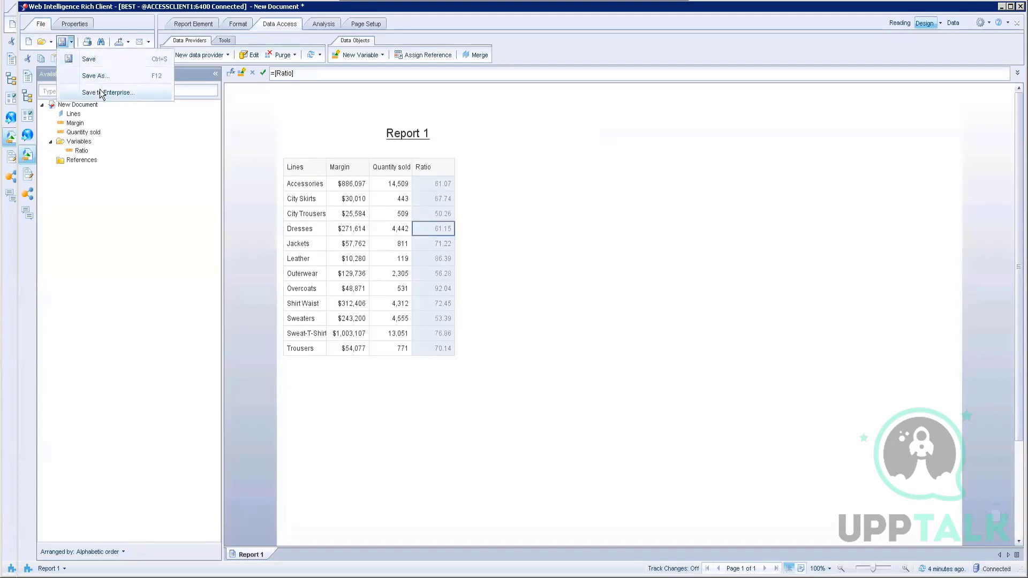
click(101, 91)
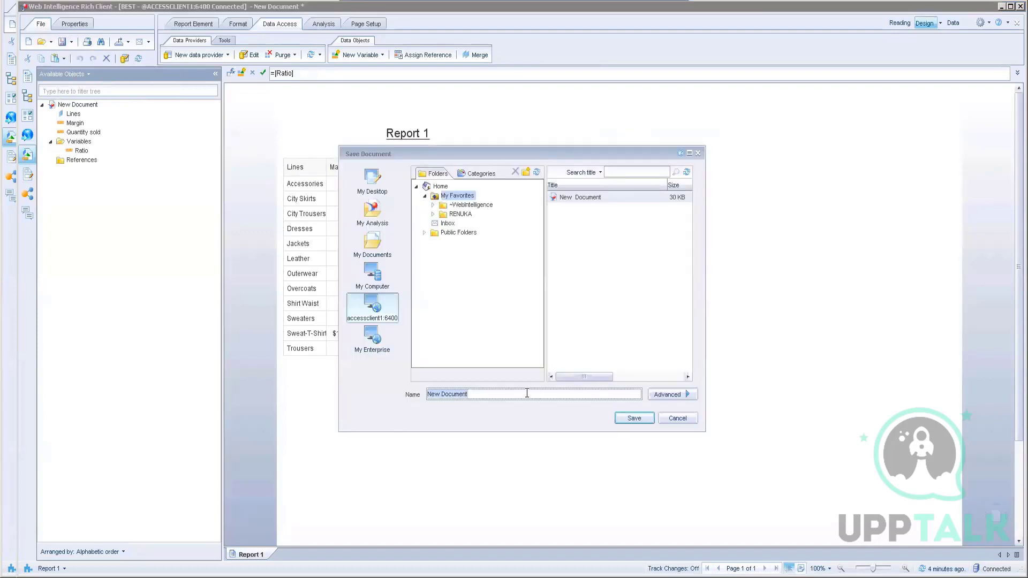
Name the document Activity Formula and save it in the personal subfolder of My Favorites.
text(Activity Fomrul)
text(la)
key(BackSpace)
key(BackSpace)
key(BackSpace)
key(BackSpace)
text(rmukla)
key(BackSpace)
text(la)
click(456, 214)
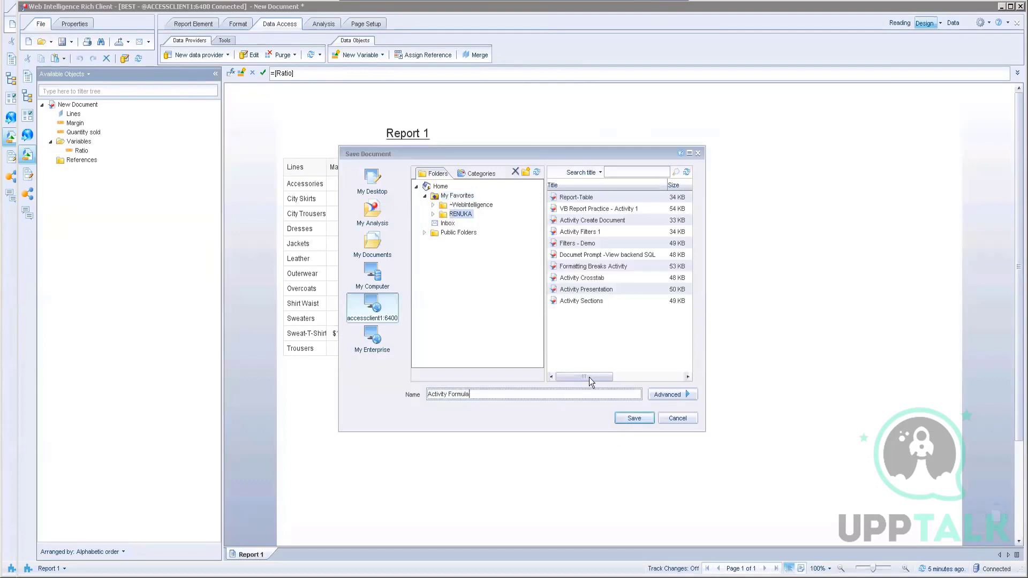
click(622, 418)
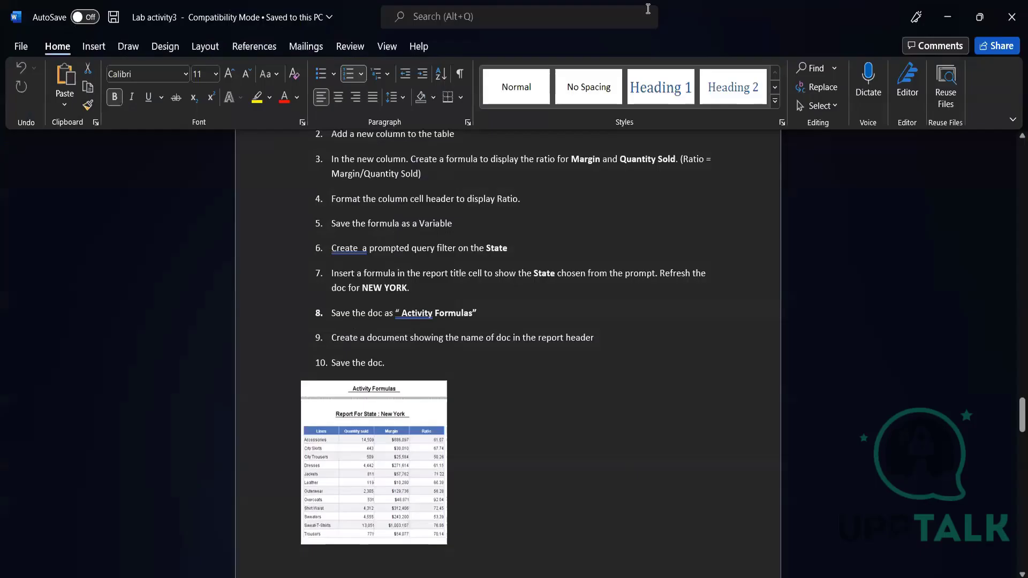
Read the Activity 6 instructions in the lab sheet, and remove the State prompt filter from the query.
scroll(505, 384, down, 15)
scroll(506, 385, down, 3)
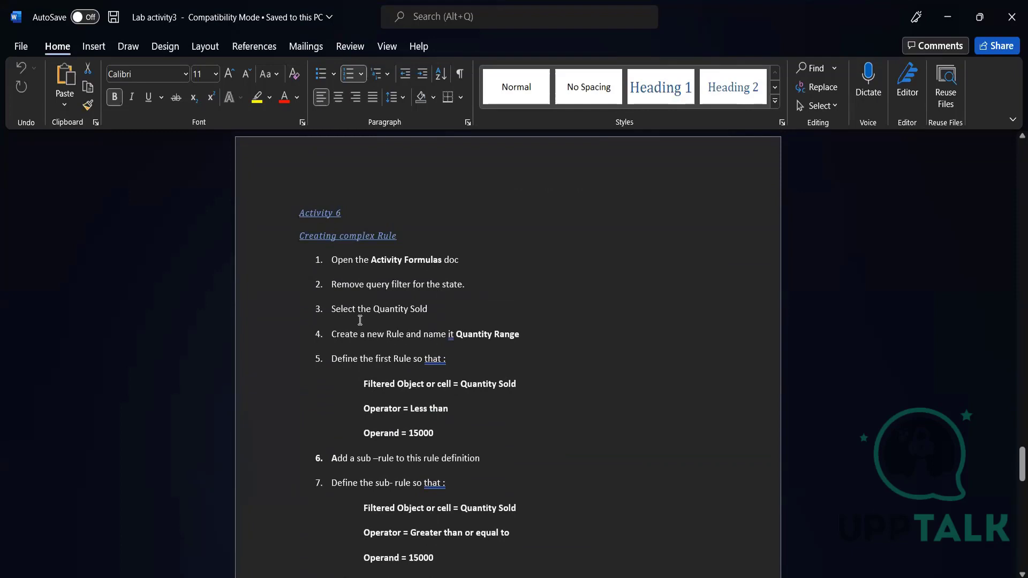
scroll(581, 391, down, 1)
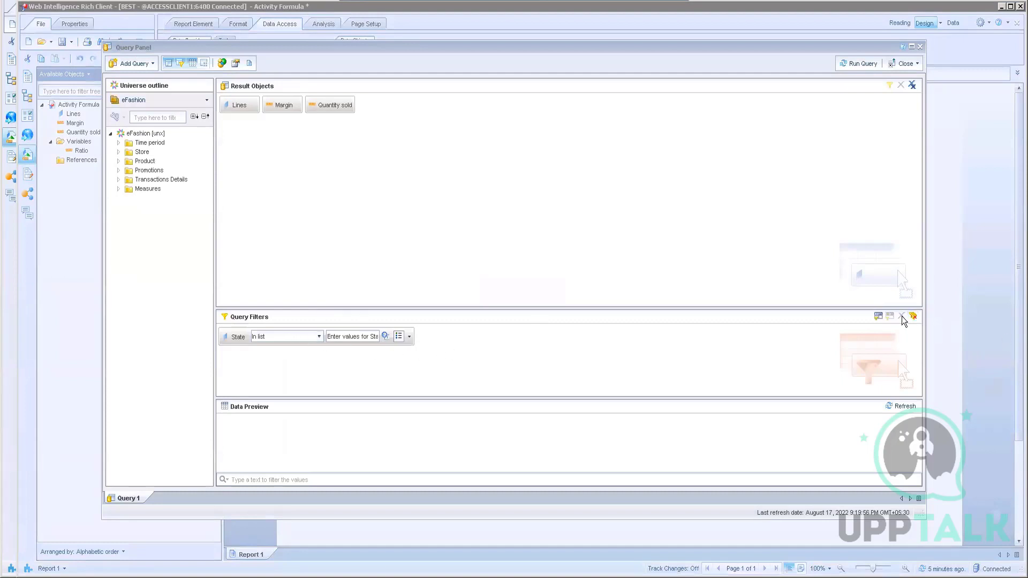
click(274, 337)
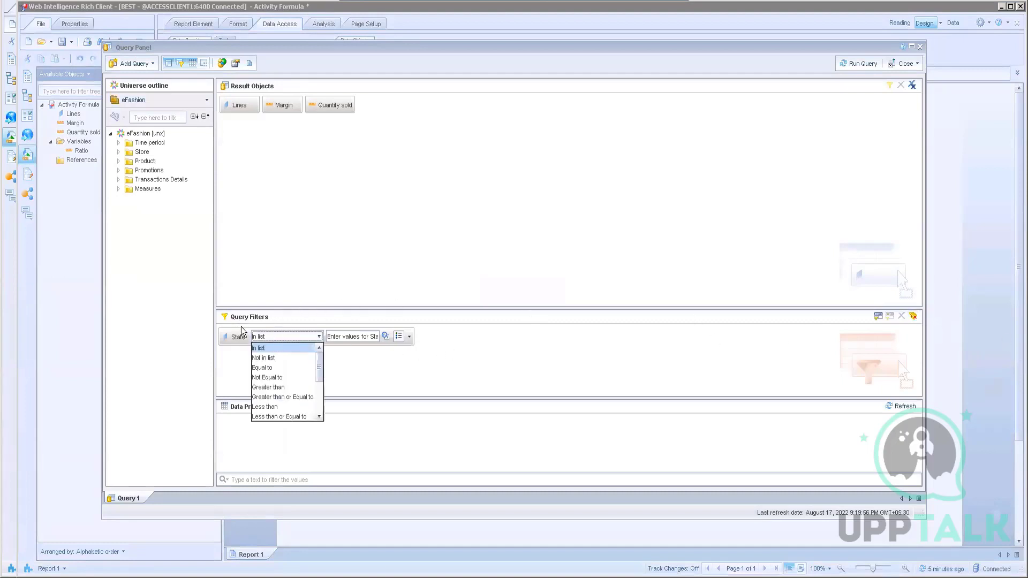
click(237, 341)
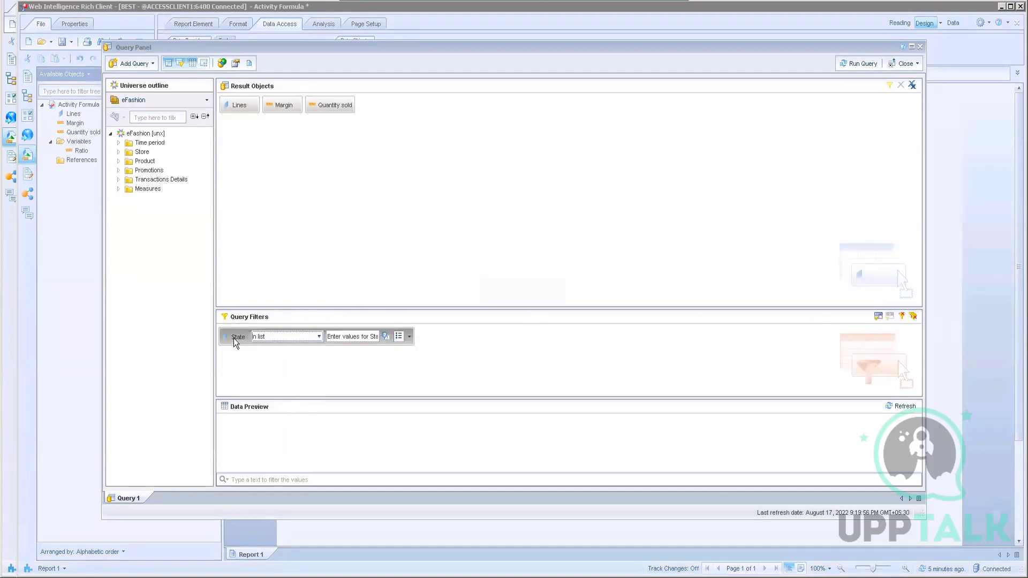
click(901, 315)
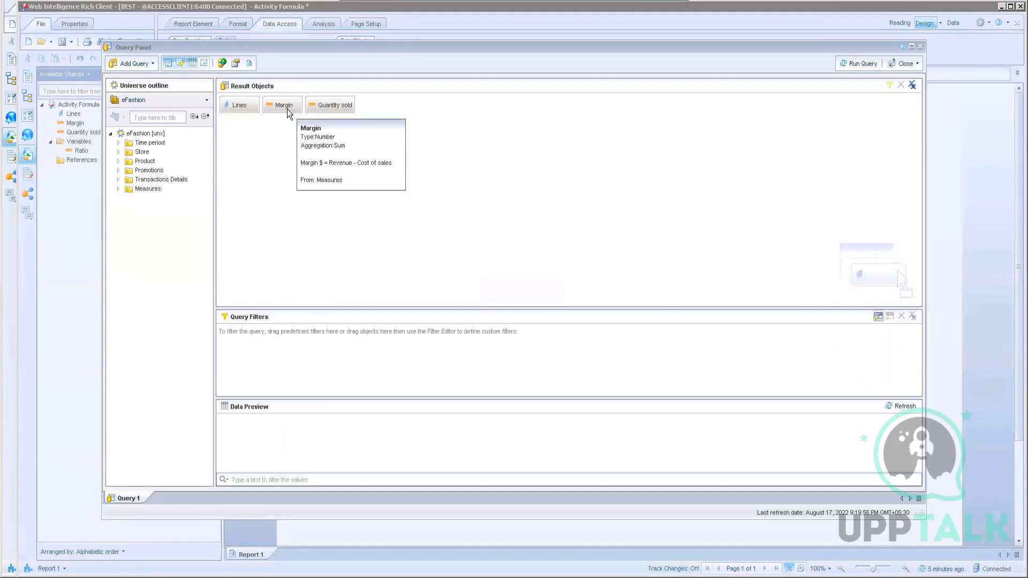
Check the next lab instruction, and create a conditional formatting rule named Quantity range for the Quantity sold column.
click(643, 5)
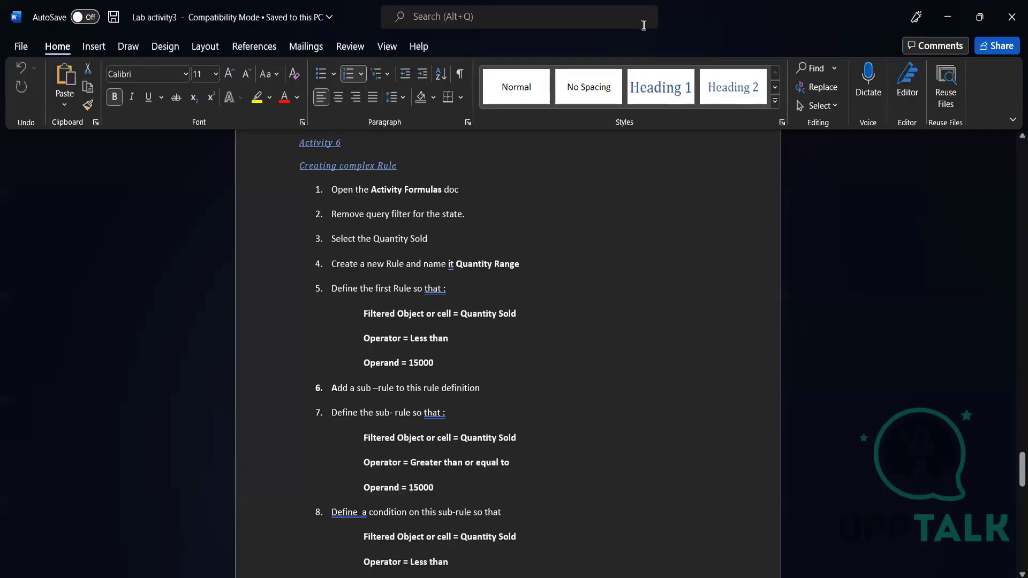
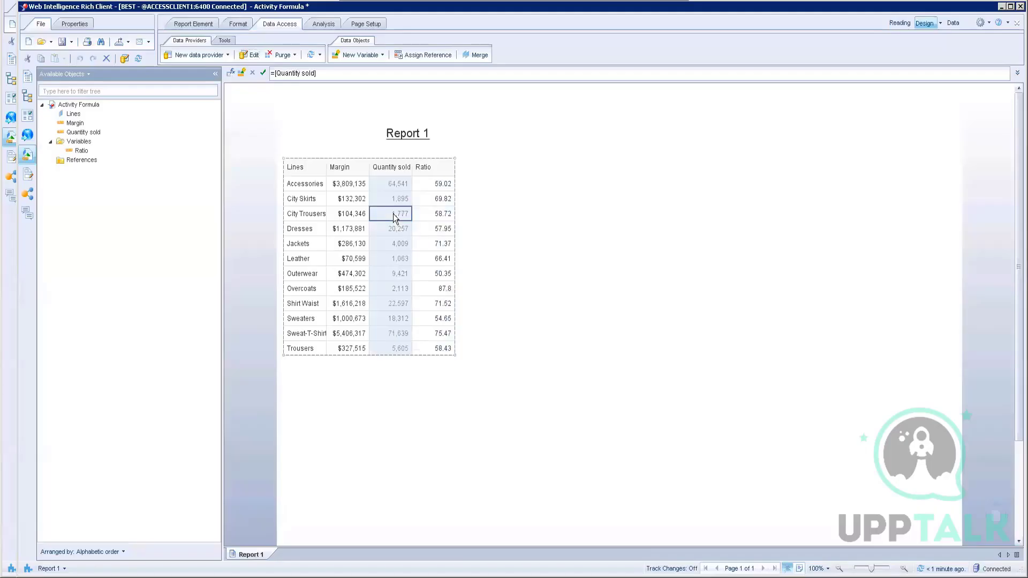
click(323, 24)
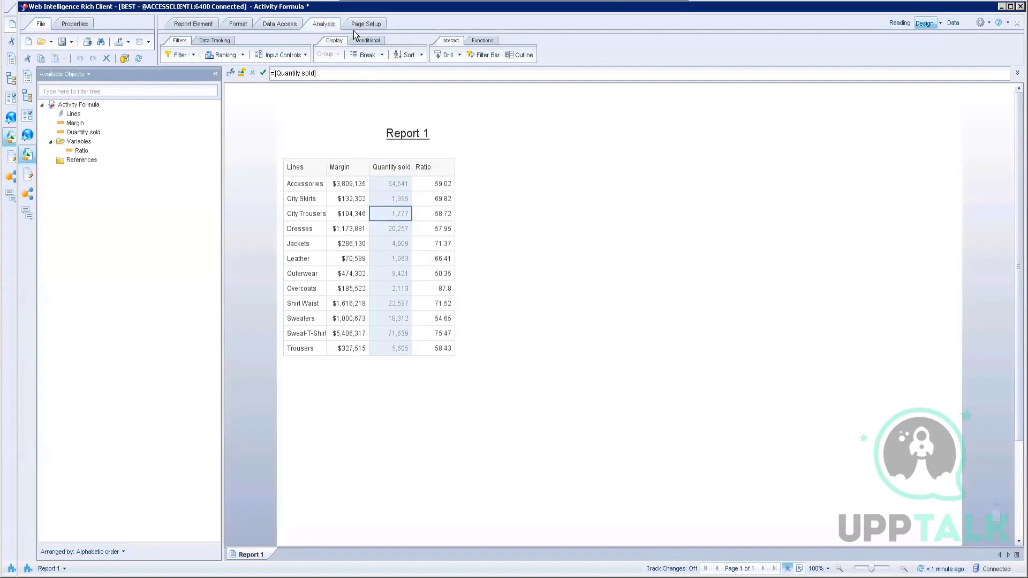
click(367, 40)
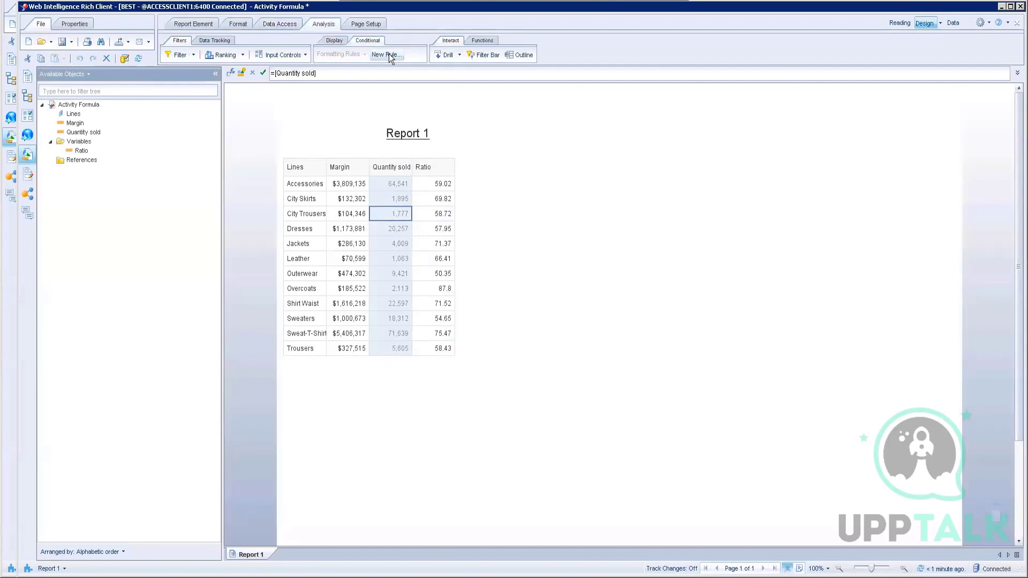
click(389, 53)
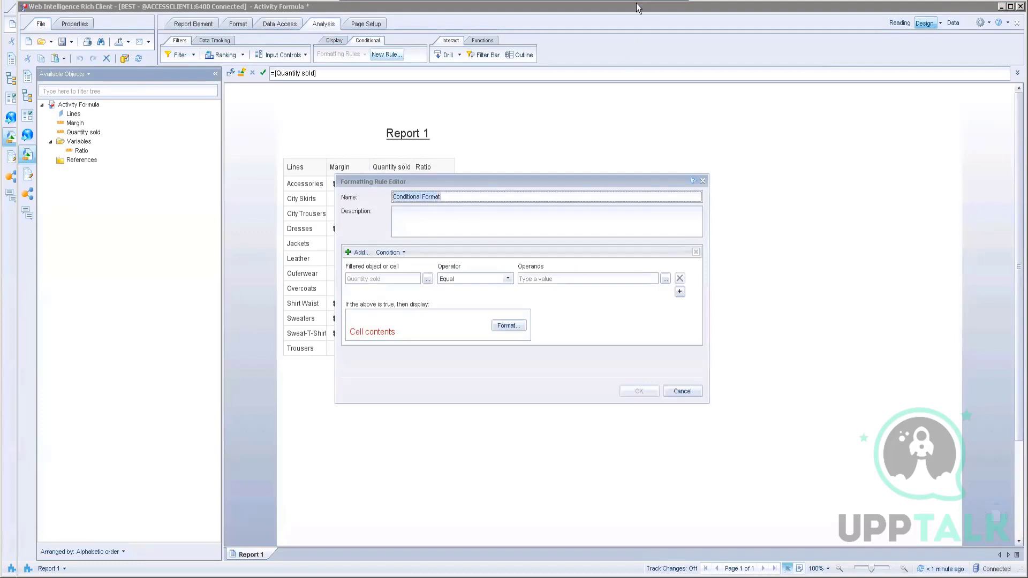
text(Quantity range)
Define the first condition of the Quantity range rule as Quantity sold Less 15000.
click(427, 279)
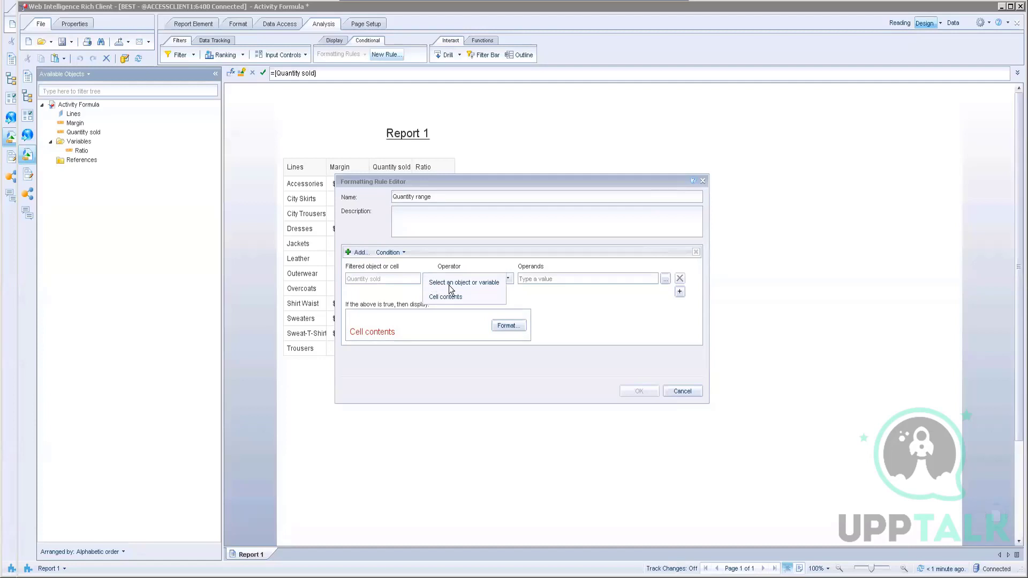
click(449, 284)
double_click(483, 228)
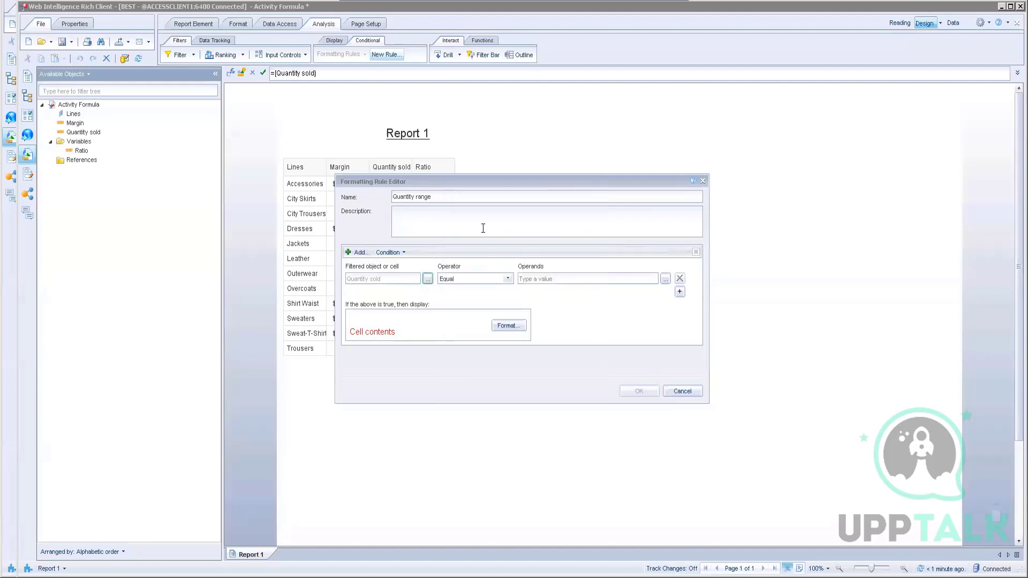
click(507, 279)
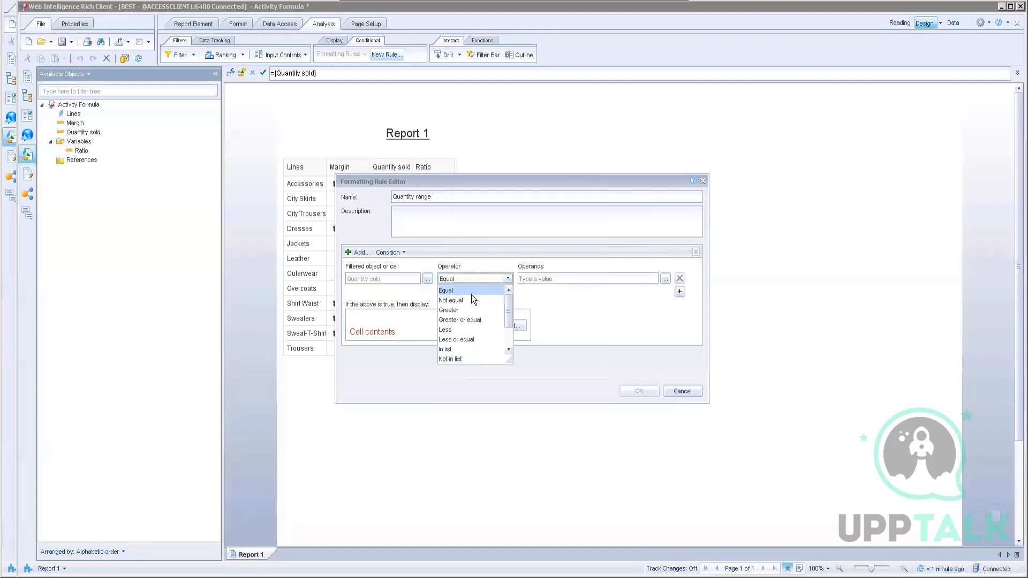
click(453, 330)
click(548, 280)
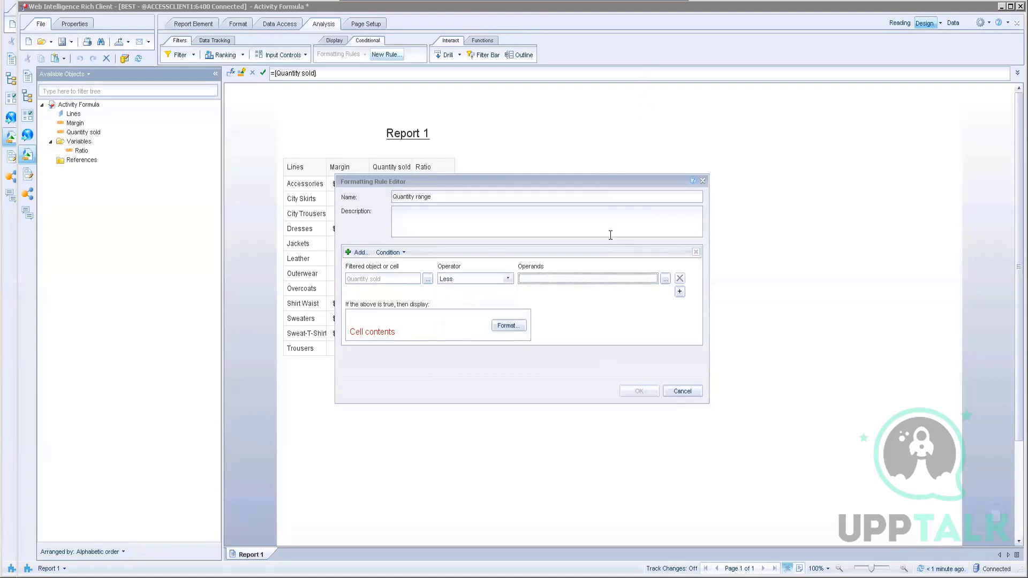
text(15000)
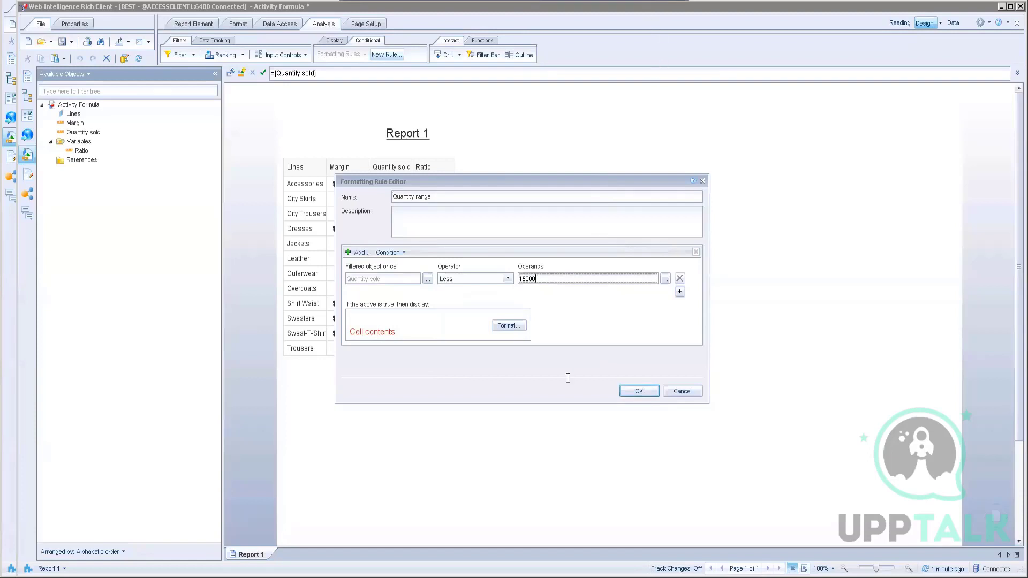
Check the sub-rule instruction in the Word lab sheet, and add an And condition of Quantity sold Greater or equal 15000 to the first rule.
key(alt+Tab)
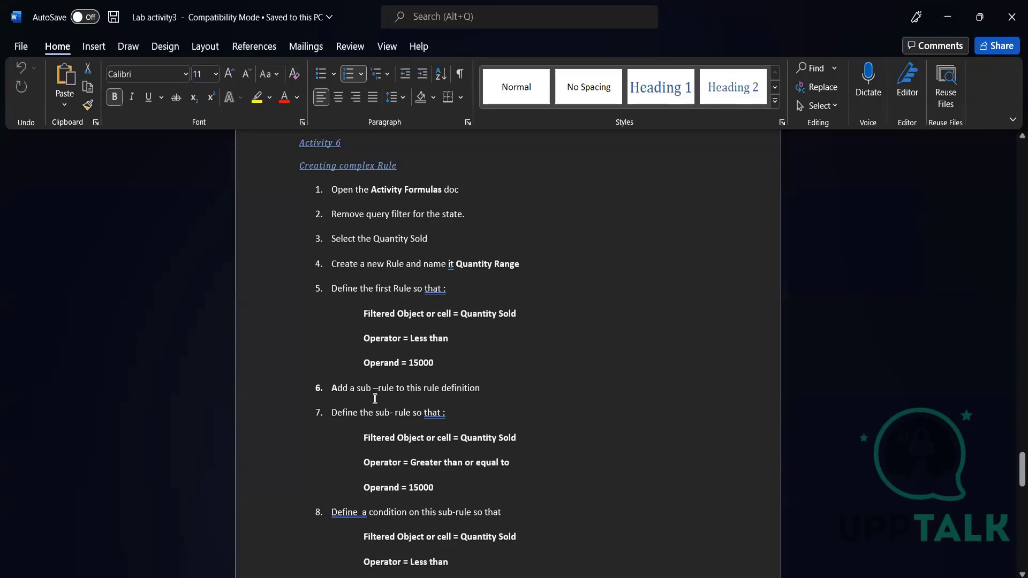
scroll(477, 391, down, 3)
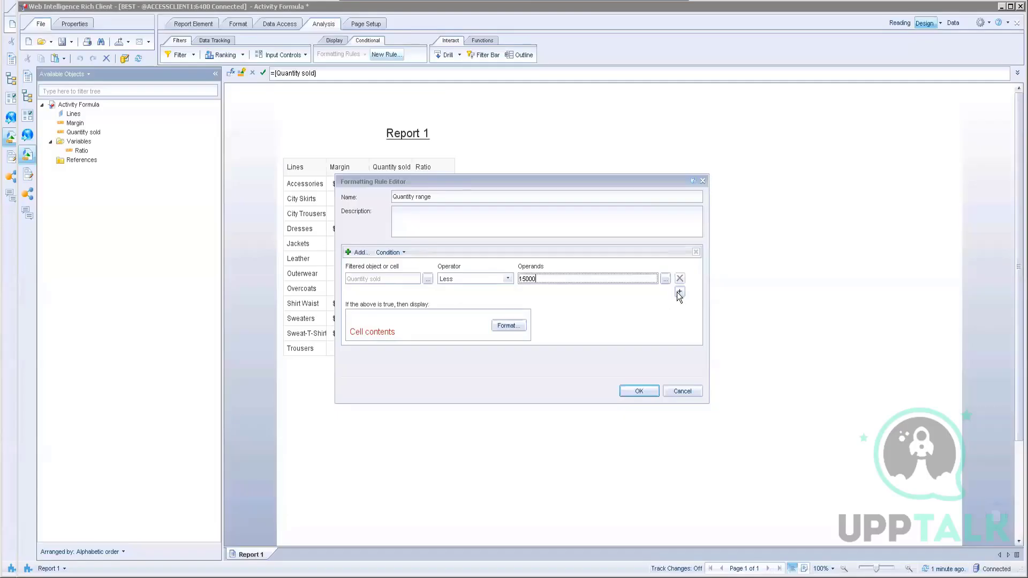
click(682, 291)
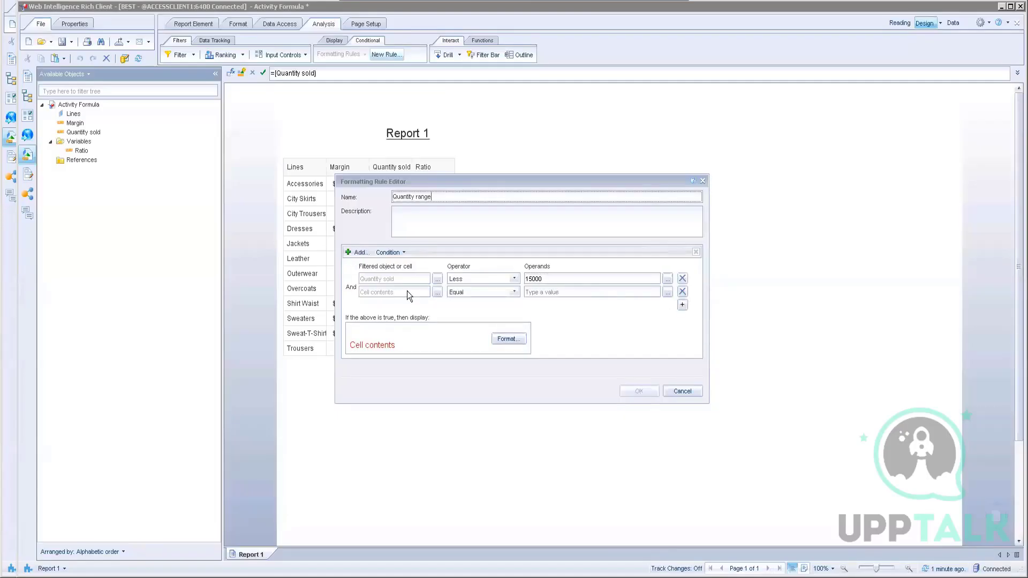
click(437, 293)
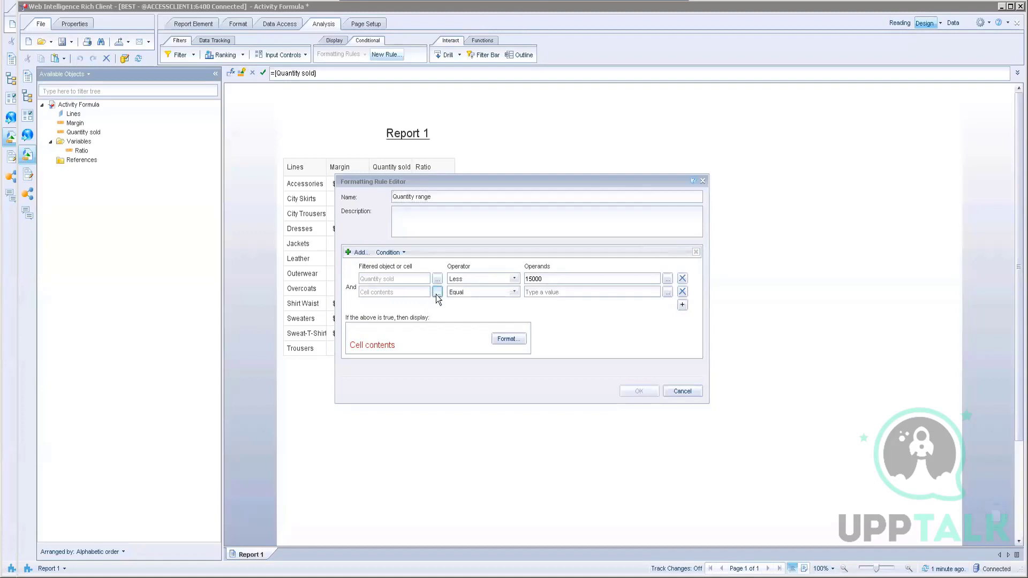
click(461, 294)
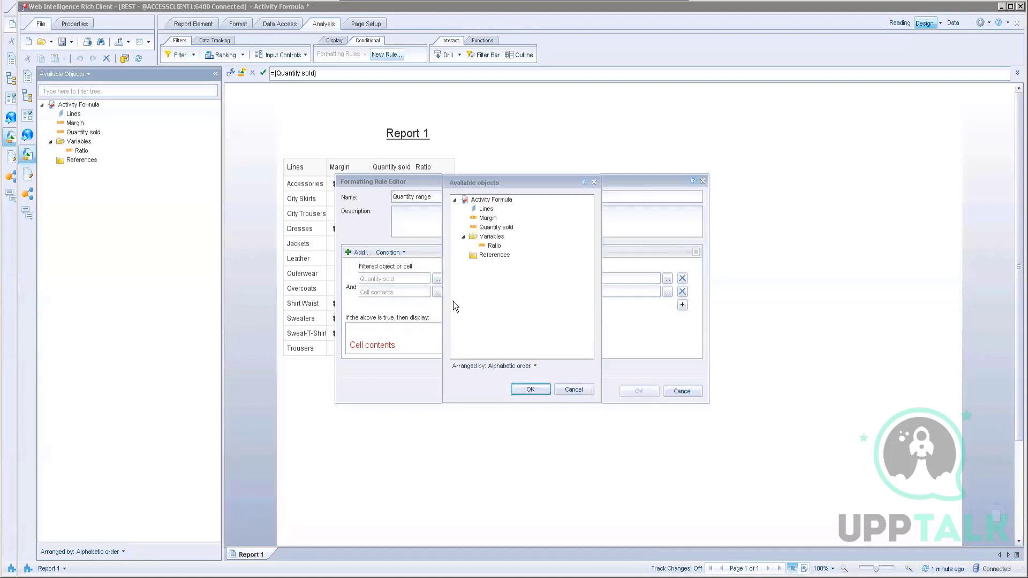
click(490, 229)
double_click(488, 229)
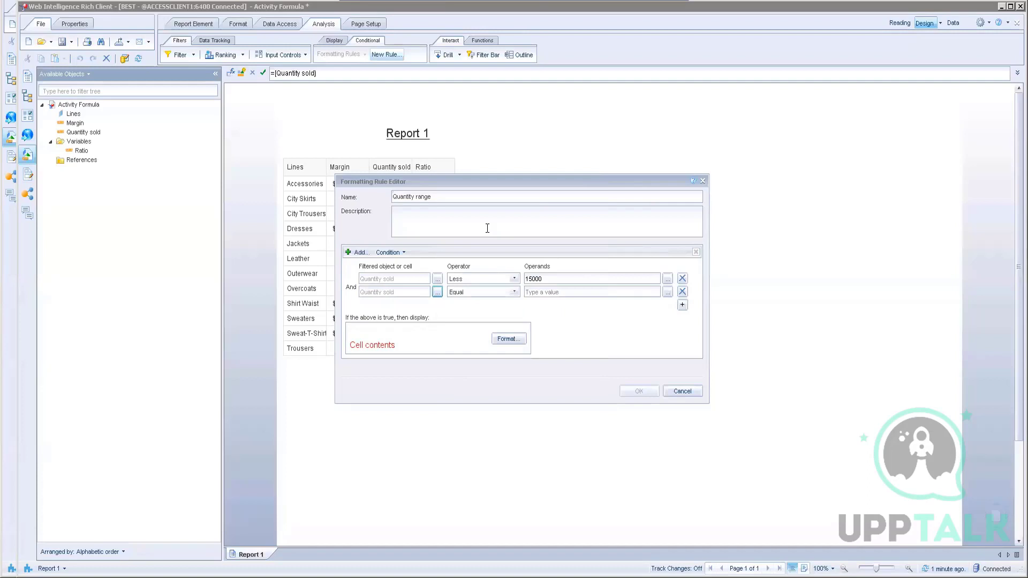
click(514, 292)
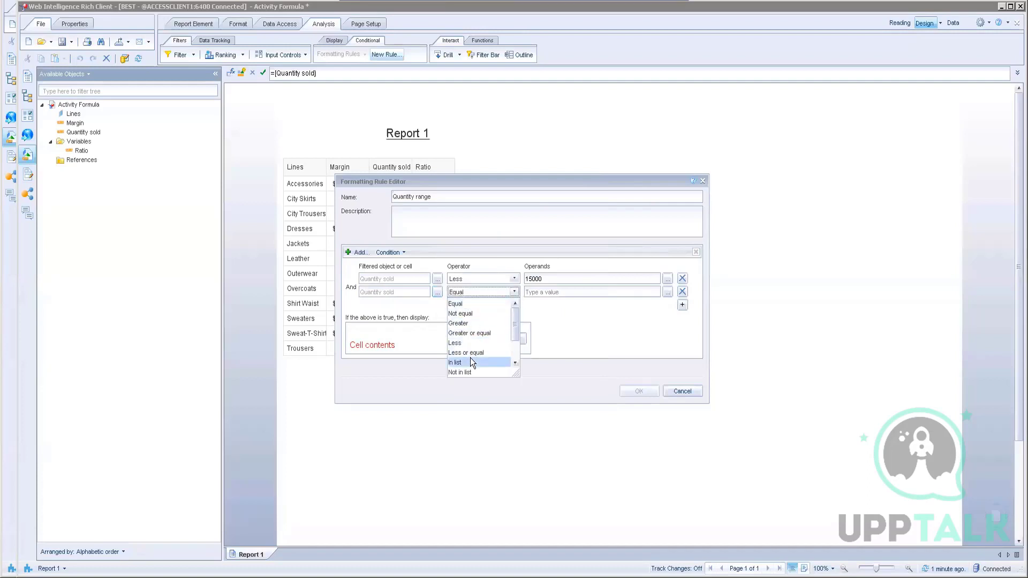
click(470, 333)
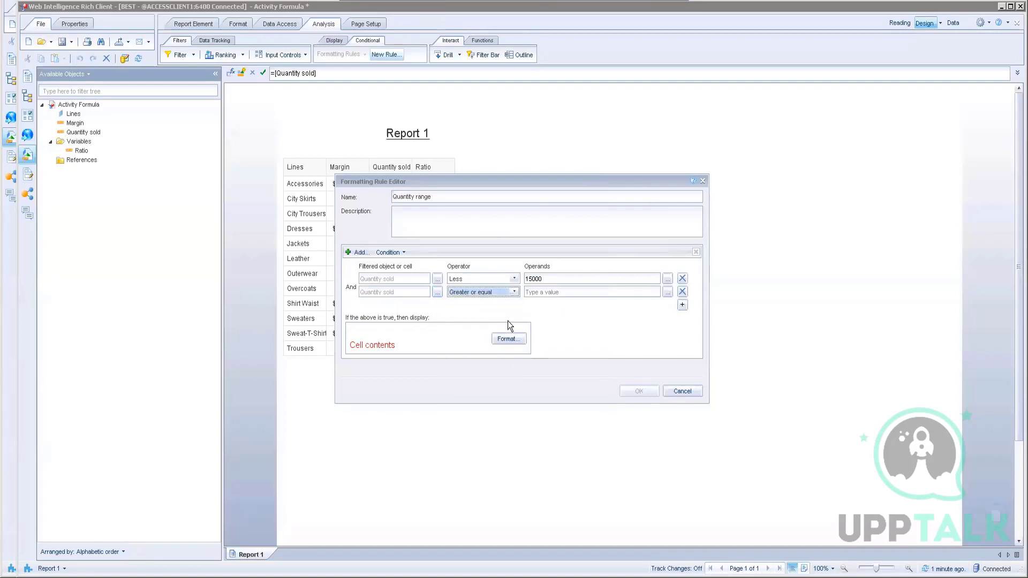
click(541, 294)
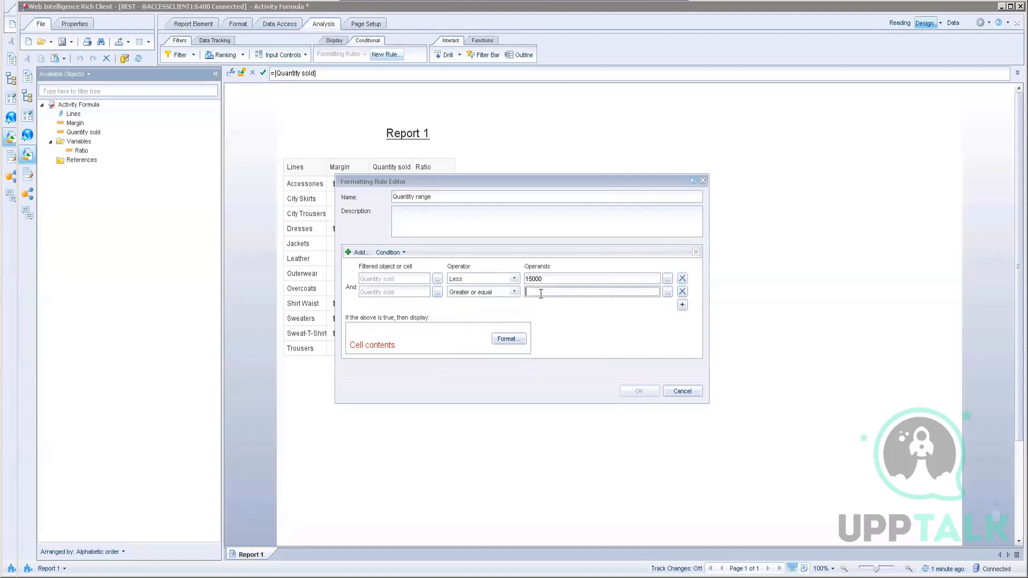
text(15)
text(0)
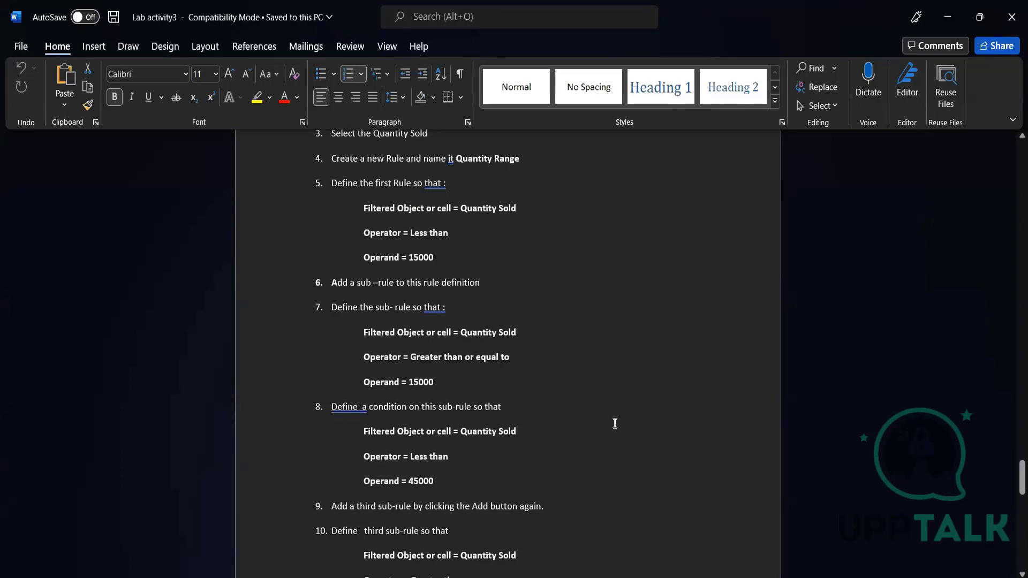
Read the remaining Activity 6 instructions in the Word lab sheet, covering the sub-rule definitions, the value colours and the report name.
scroll(613, 423, down, 1)
scroll(584, 425, down, 2)
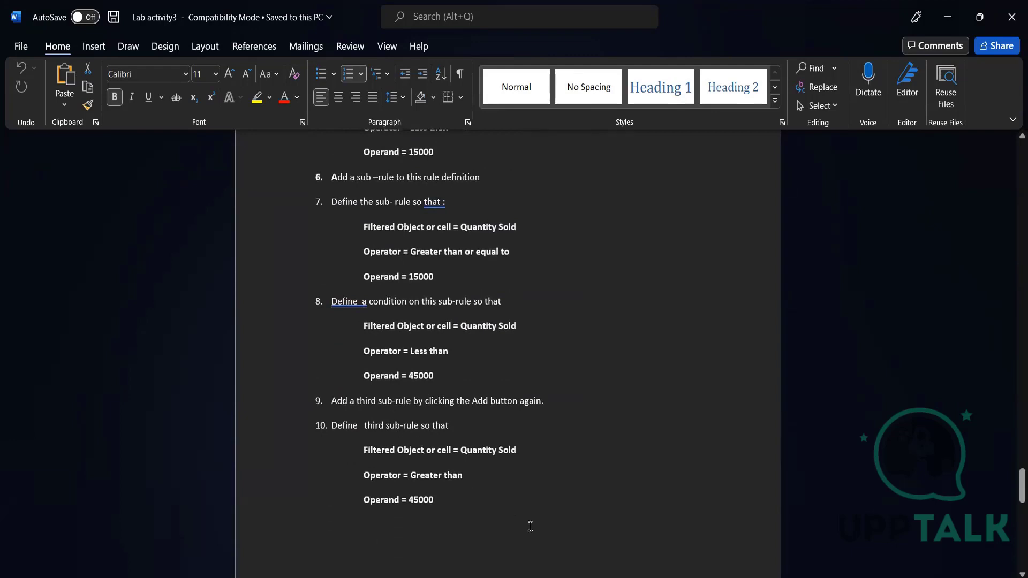
scroll(529, 523, down, 2)
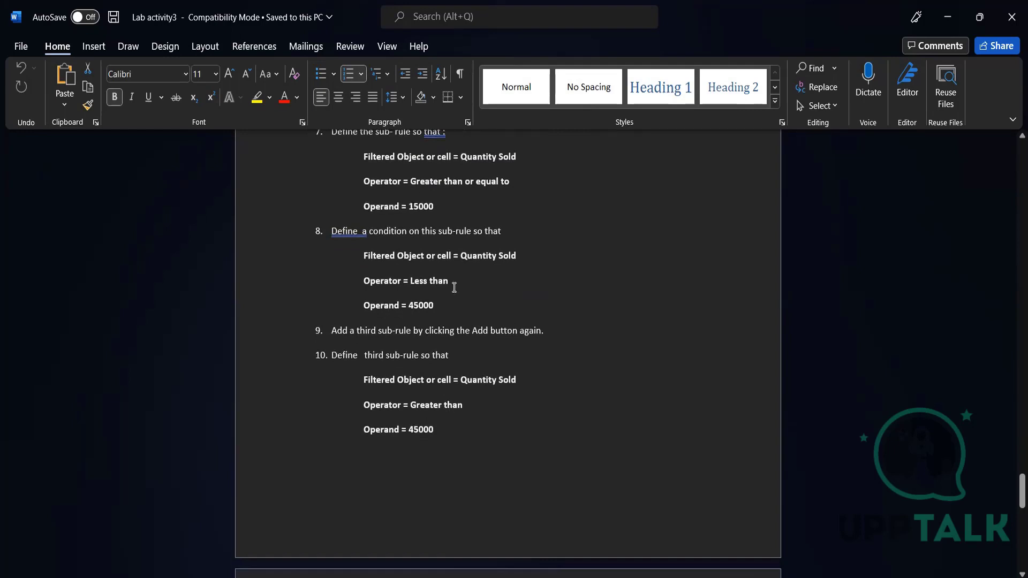
scroll(454, 288, up, 3)
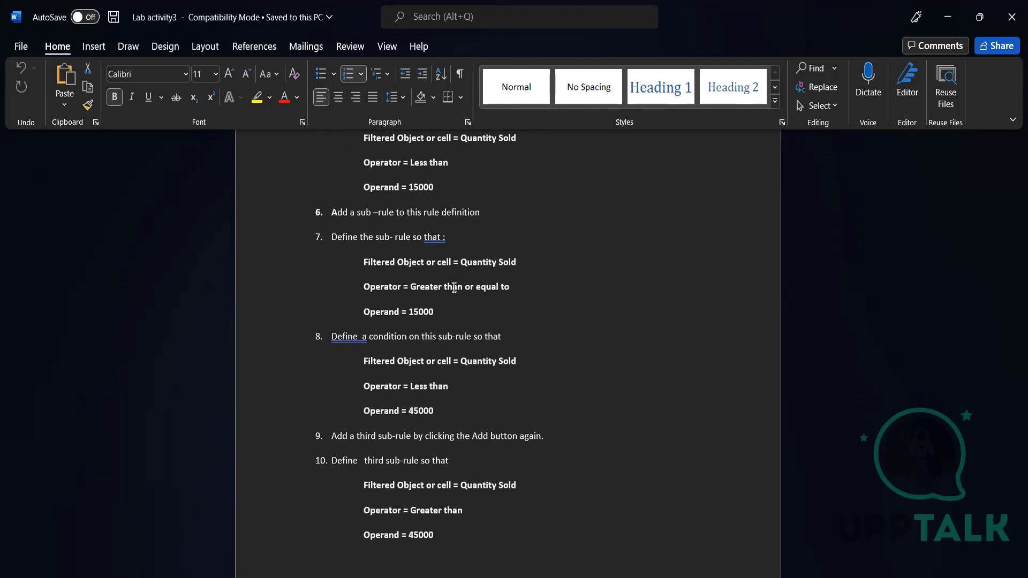
scroll(454, 288, up, 1)
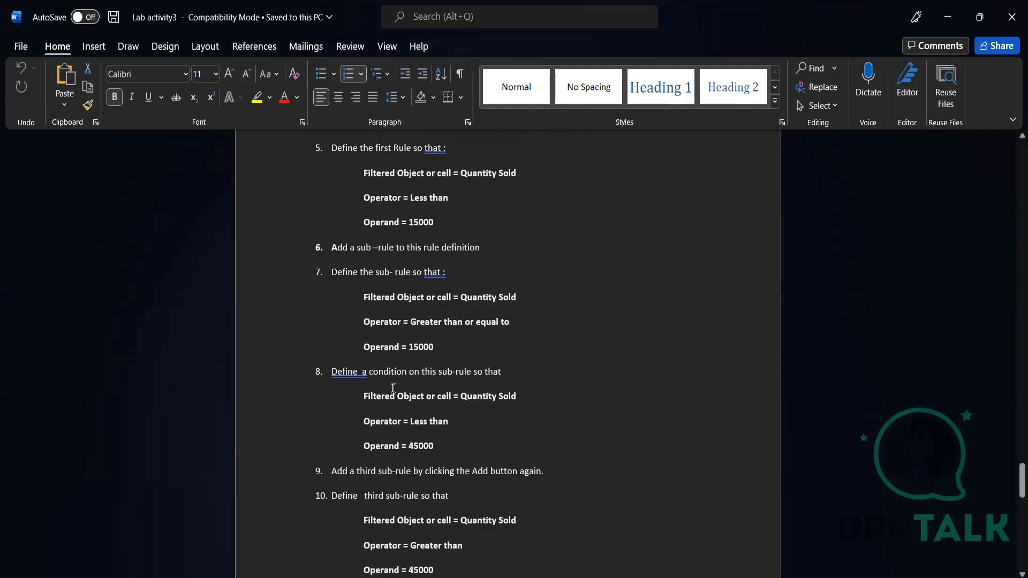
scroll(460, 437, down, 2)
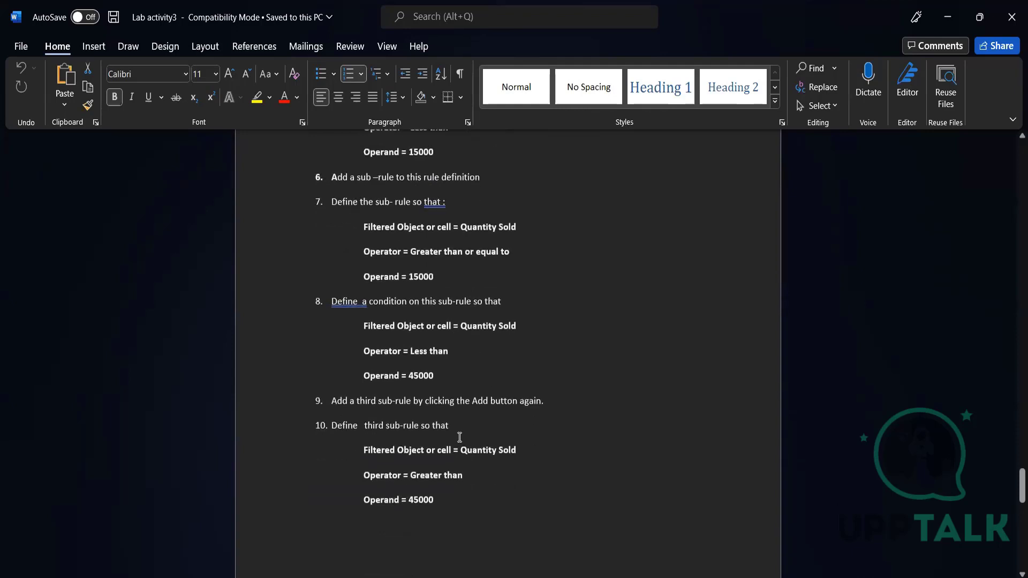
scroll(512, 433, down, 7)
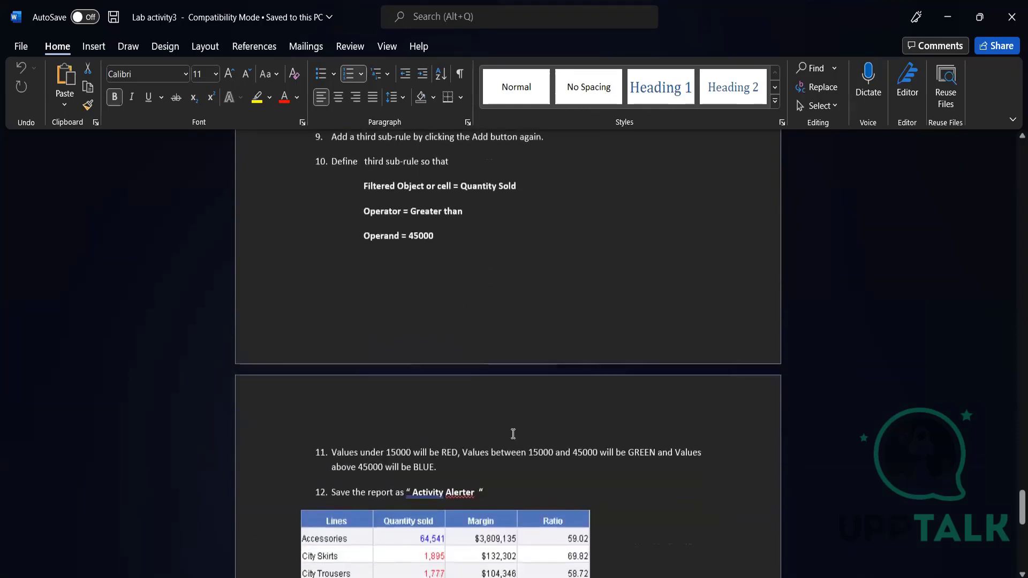
scroll(512, 434, down, 3)
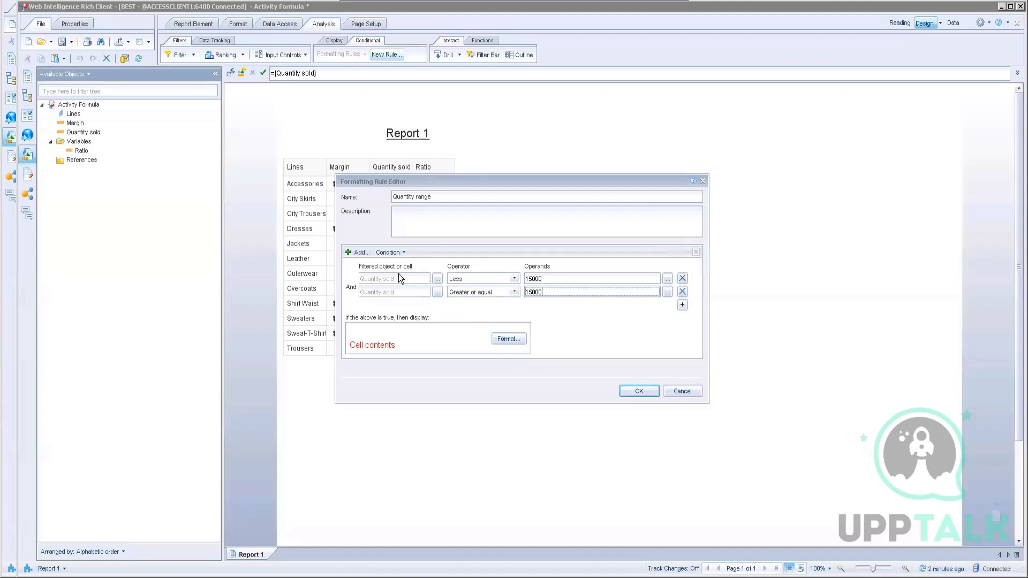
Remove the And condition from the first rule, and add a second sub-rule that filters on Quantity sold.
click(681, 291)
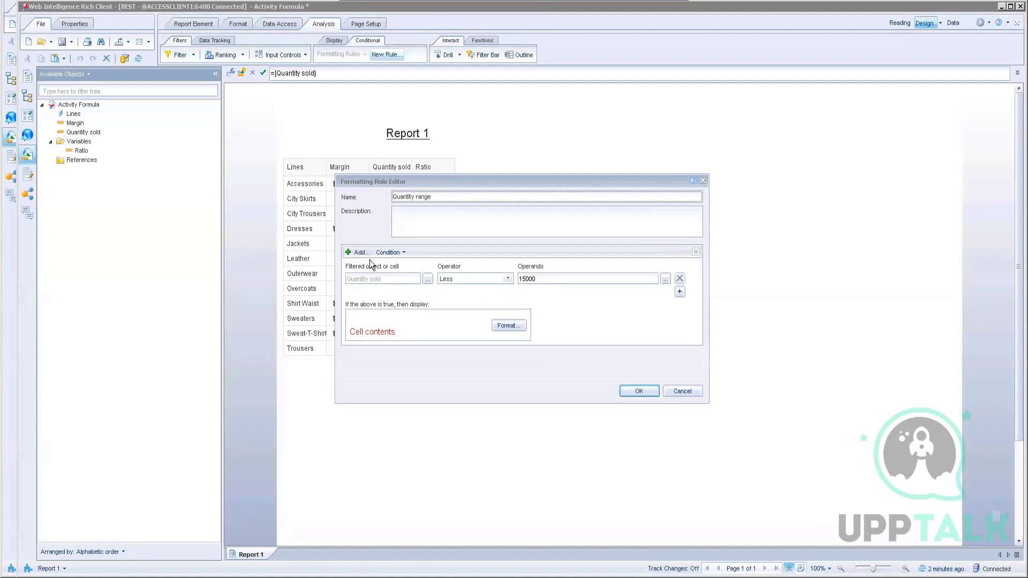
click(357, 253)
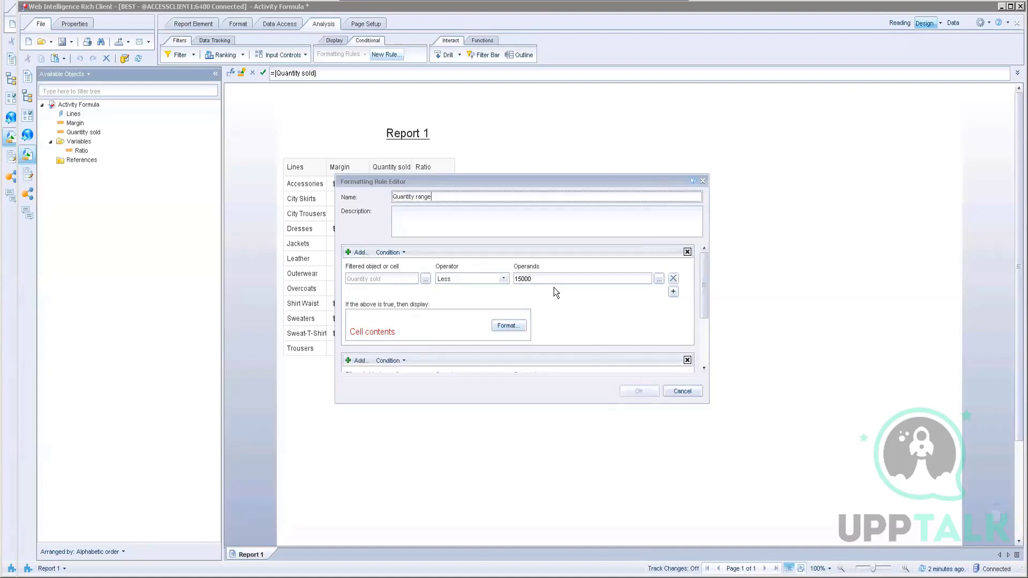
drag(701, 308, 701, 353)
click(428, 300)
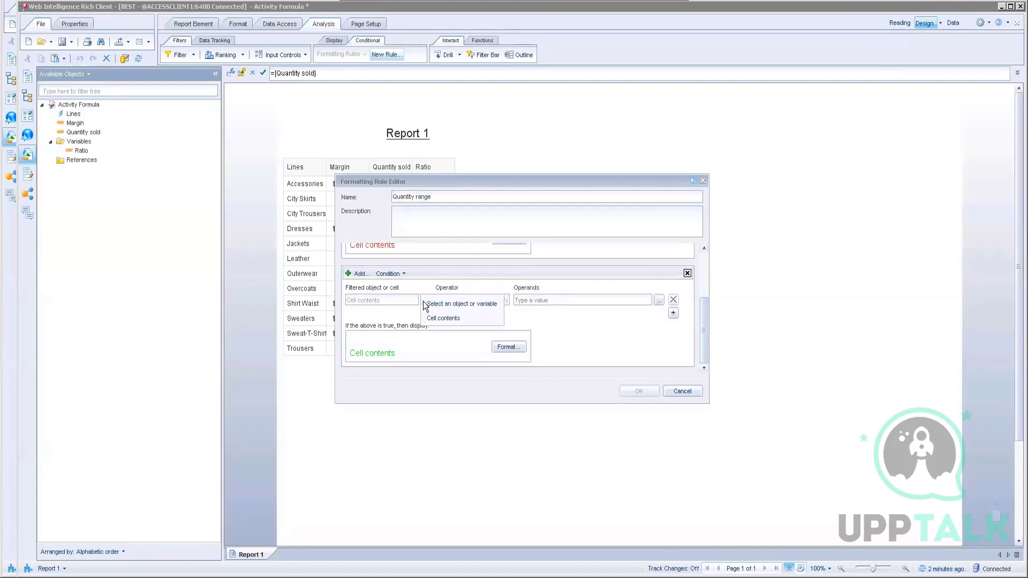
click(442, 306)
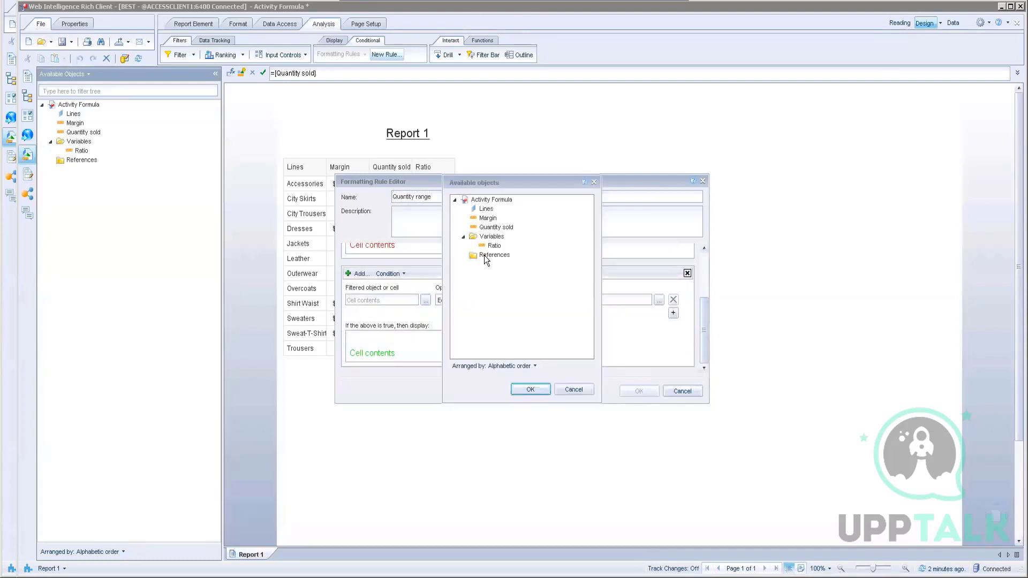
double_click(491, 227)
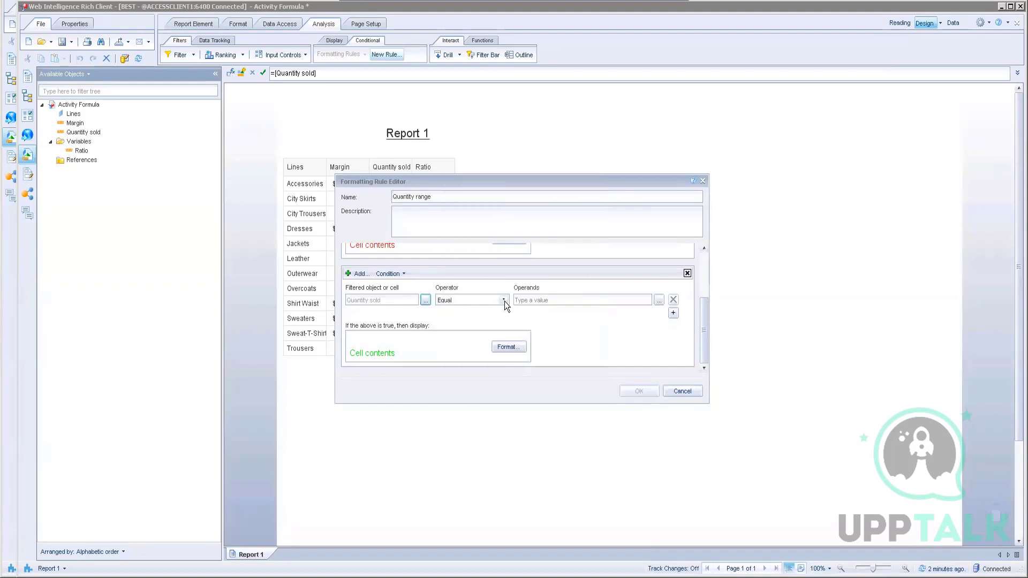
Set the second sub-rule's operator to Greater or equal and its operand to 15000.
click(504, 300)
click(467, 341)
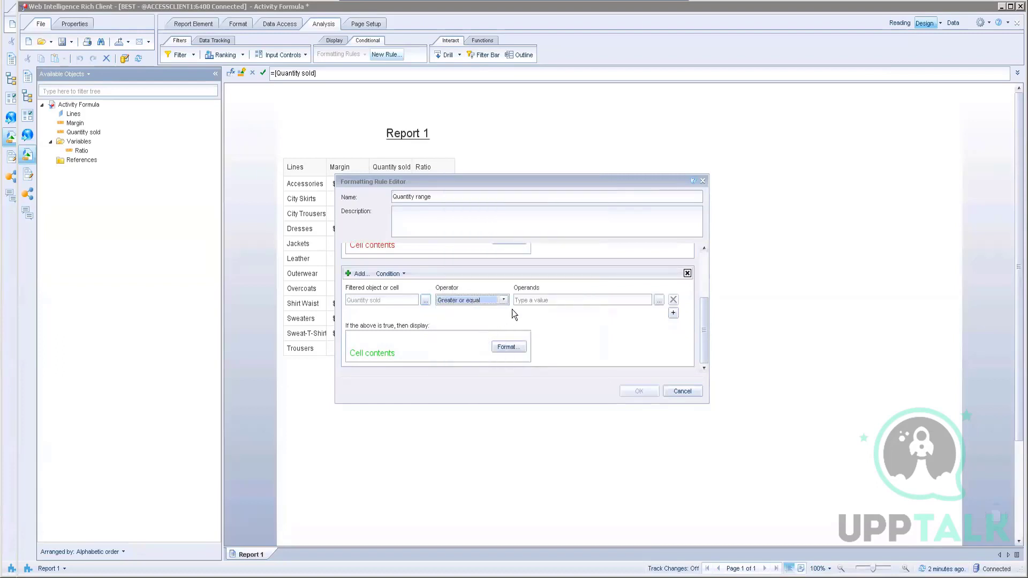
click(524, 301)
text(1)
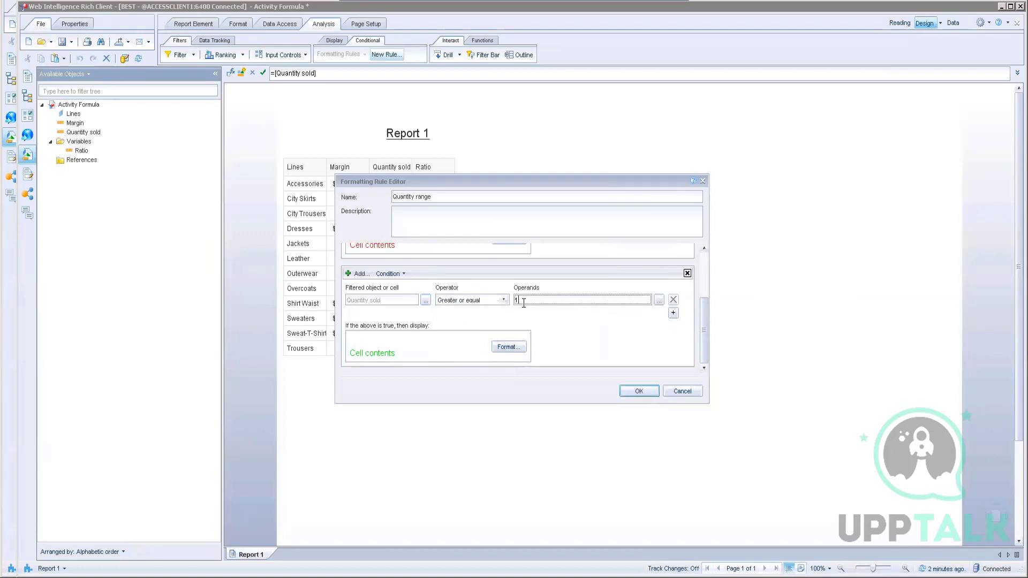
text(5000)
Add a third sub-rule to the Quantity range rule, and recheck the sub-rule definitions in the Word lab sheet.
click(360, 274)
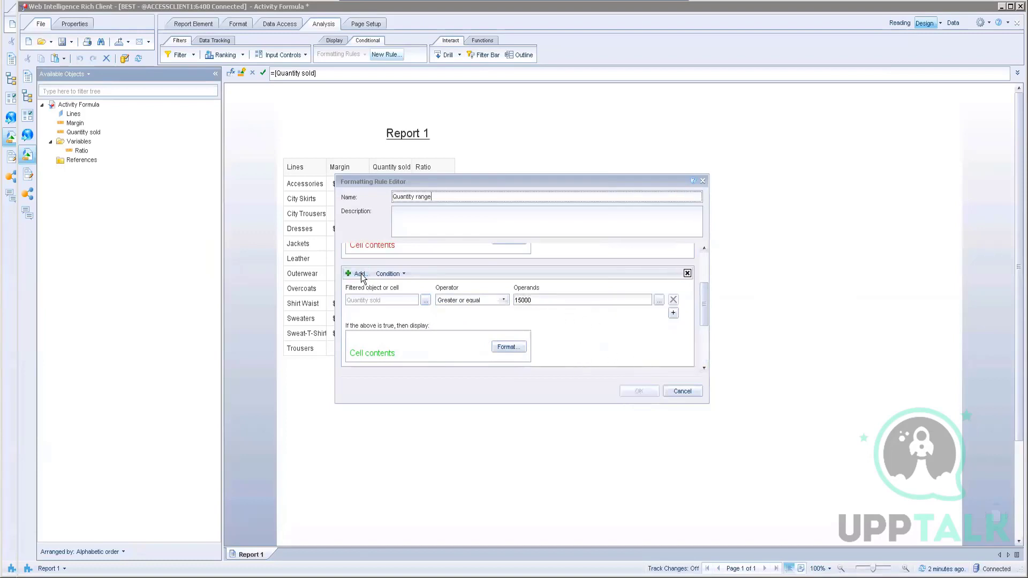
scroll(645, 352, down, 1)
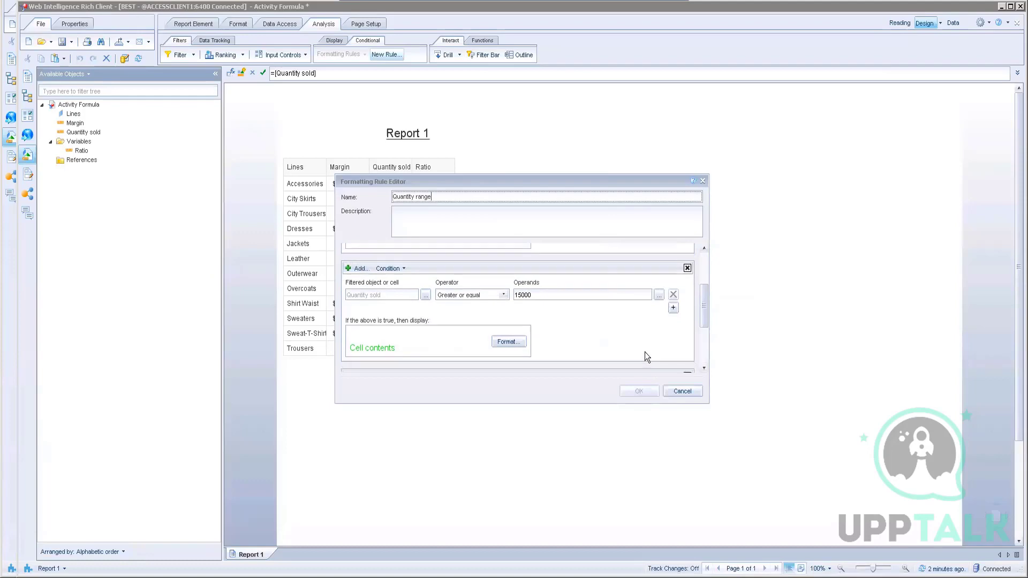
click(649, 2)
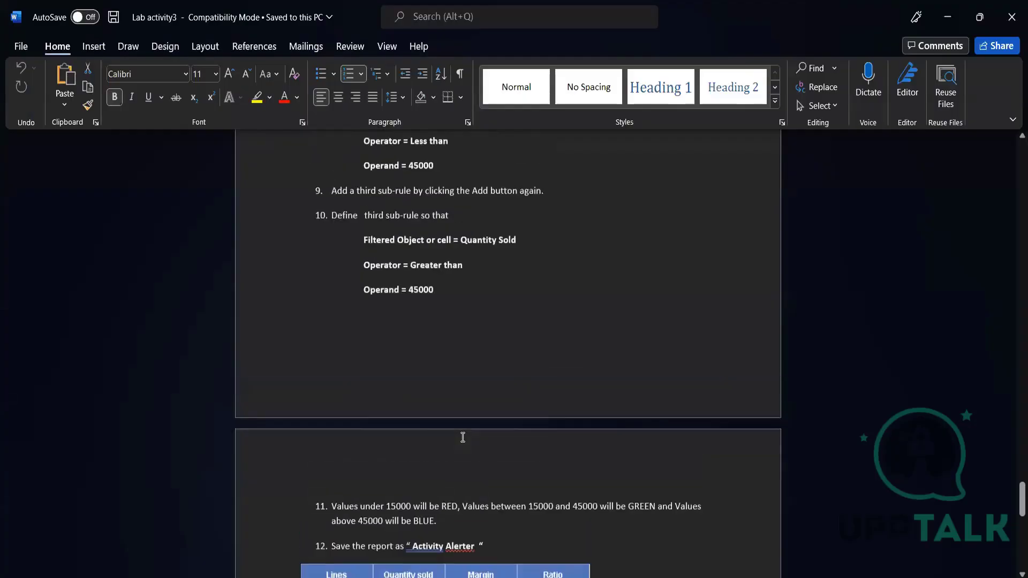
scroll(461, 434, up, 4)
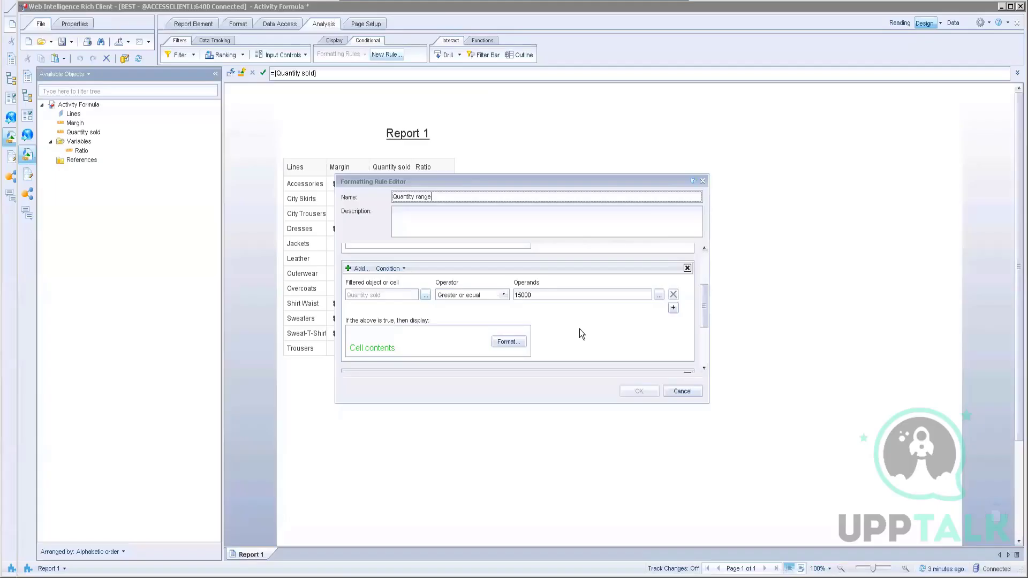
Set the third sub-rule to filter on the Quantity sold object instead of the cell contents.
scroll(584, 328, down, 3)
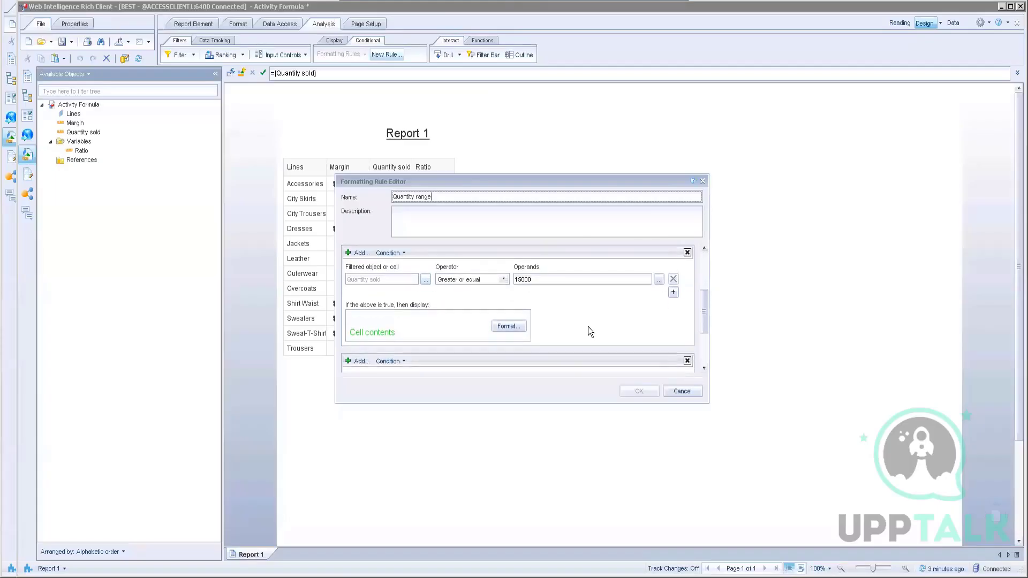
scroll(588, 327, down, 8)
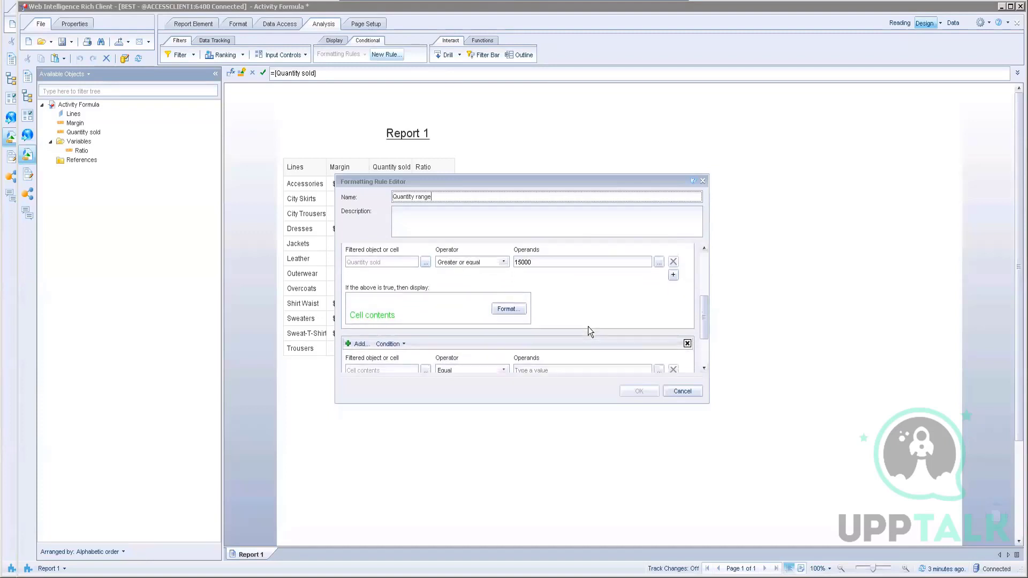
scroll(588, 327, up, 9)
scroll(588, 326, up, 5)
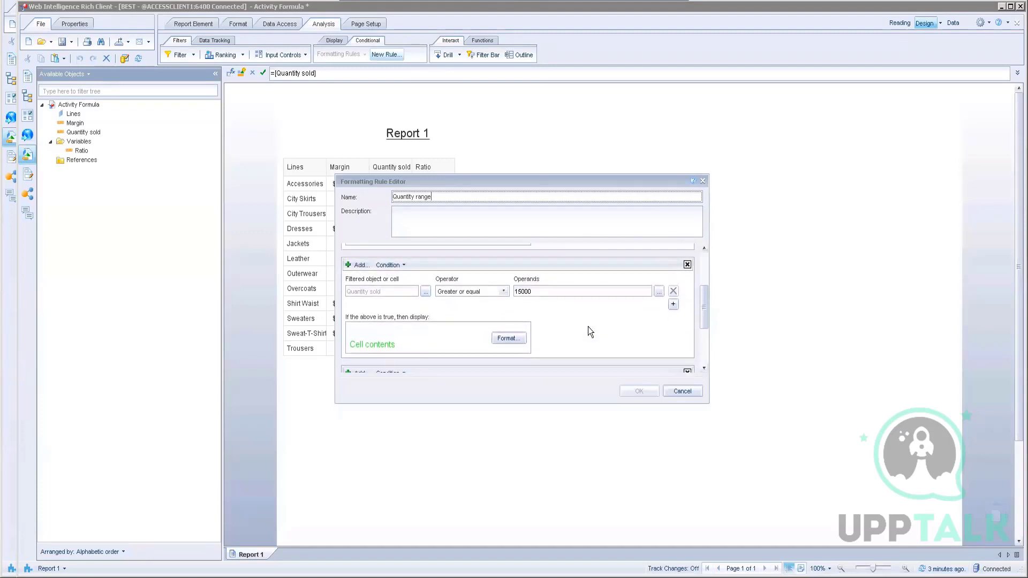
scroll(588, 327, down, 8)
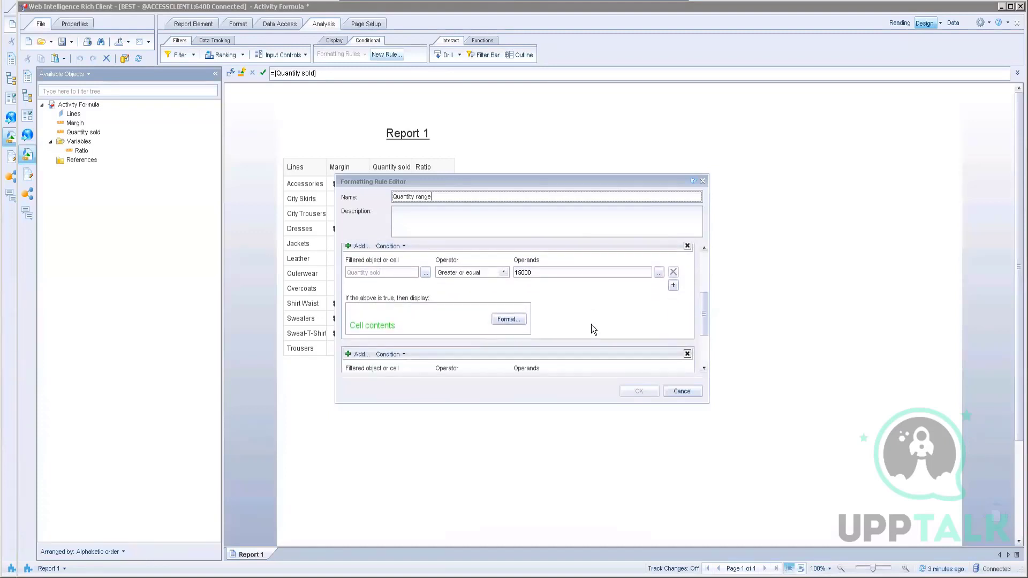
scroll(591, 324, down, 5)
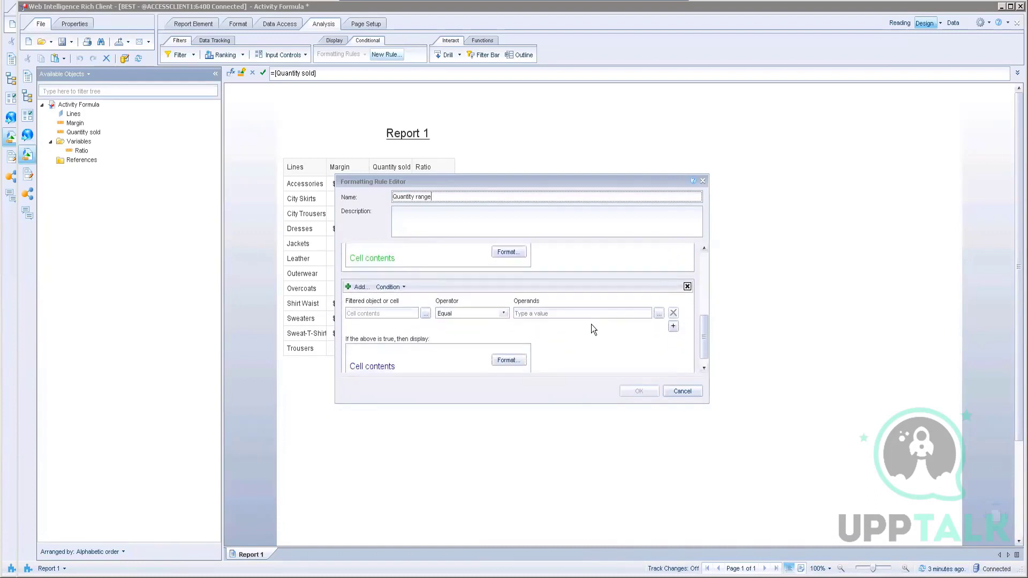
click(425, 304)
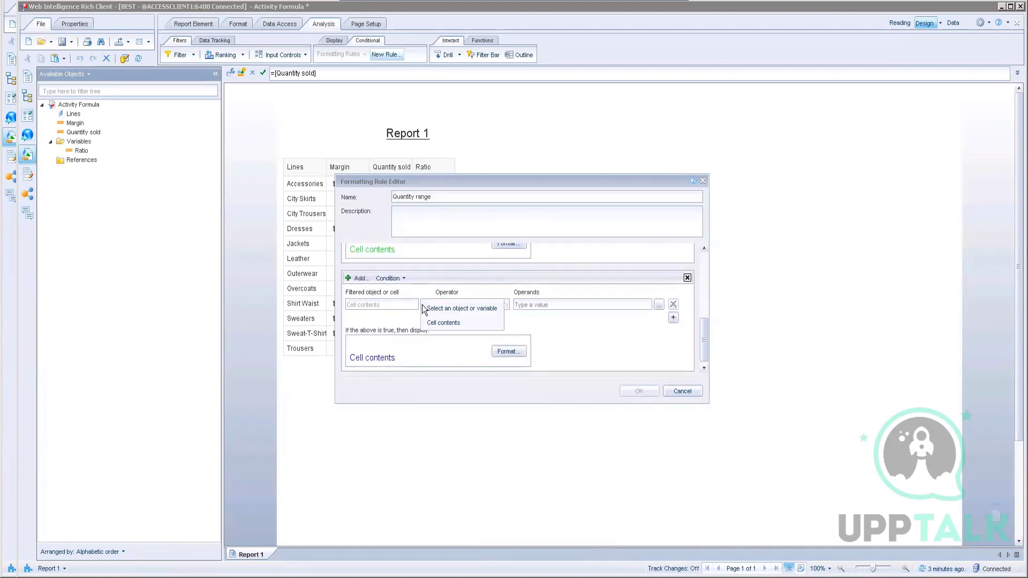
click(463, 313)
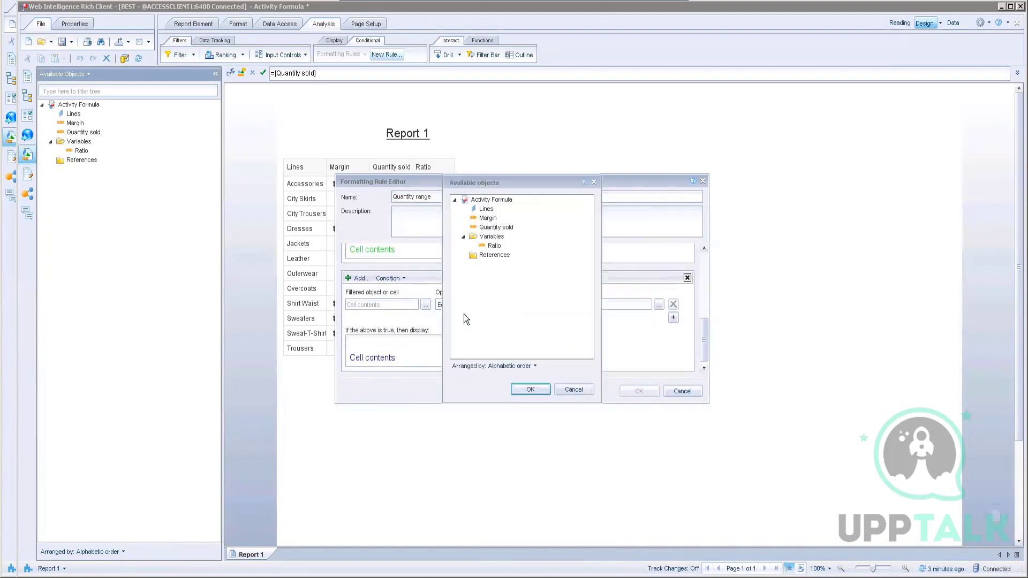
double_click(488, 227)
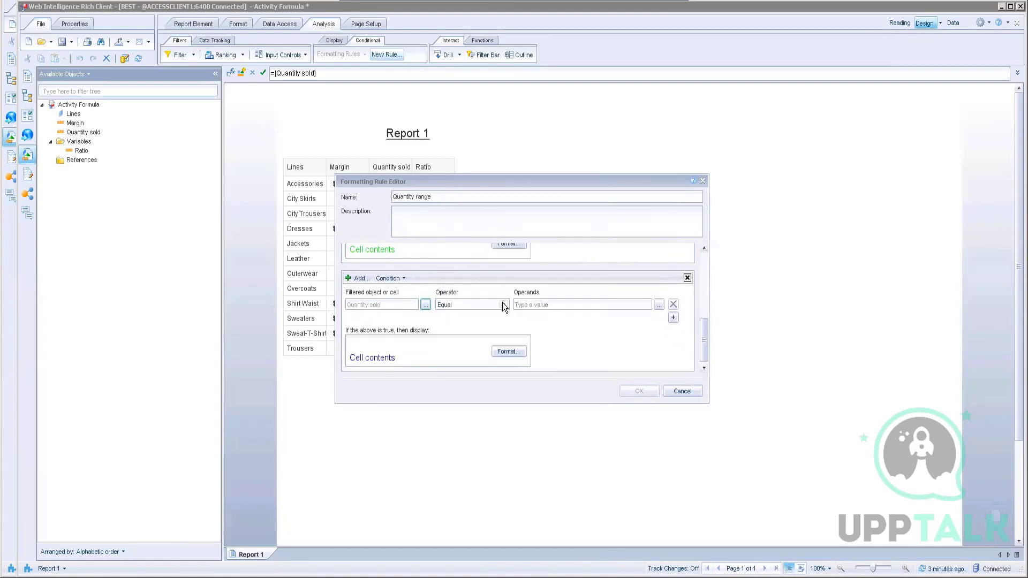
Set the third sub-rule's operator to Less and its operand to 45000.
click(503, 304)
click(449, 353)
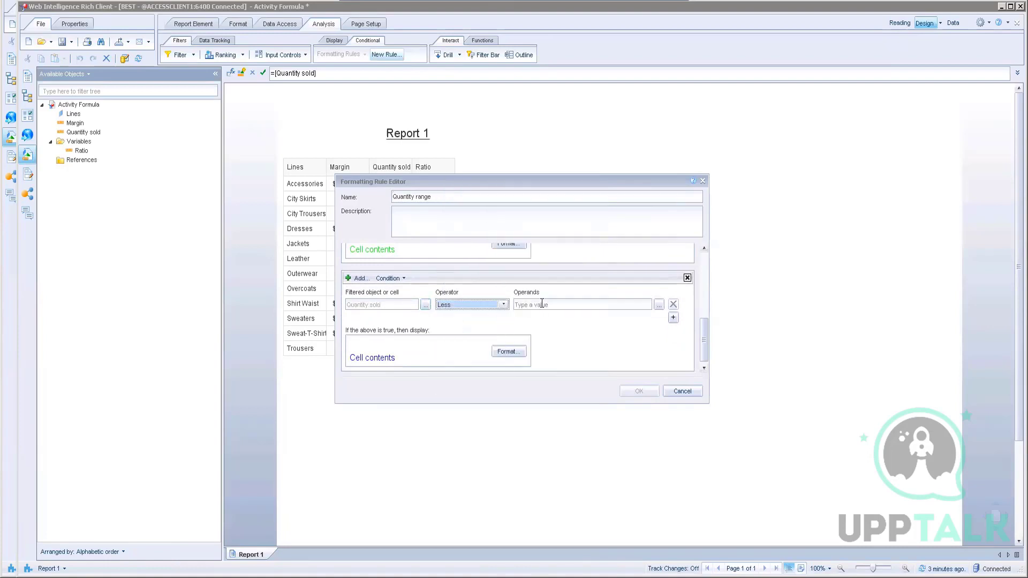
click(542, 303)
text(45000)
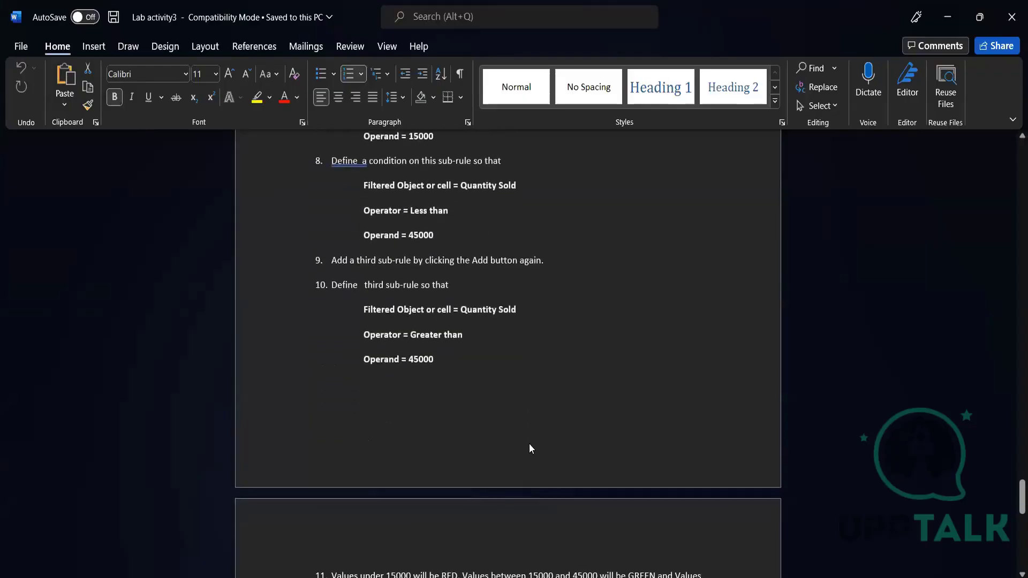
Recheck the third sub-rule and value colours in the Word lab sheet, and add a fourth sub-rule in Web Intelligence.
scroll(529, 444, down, 3)
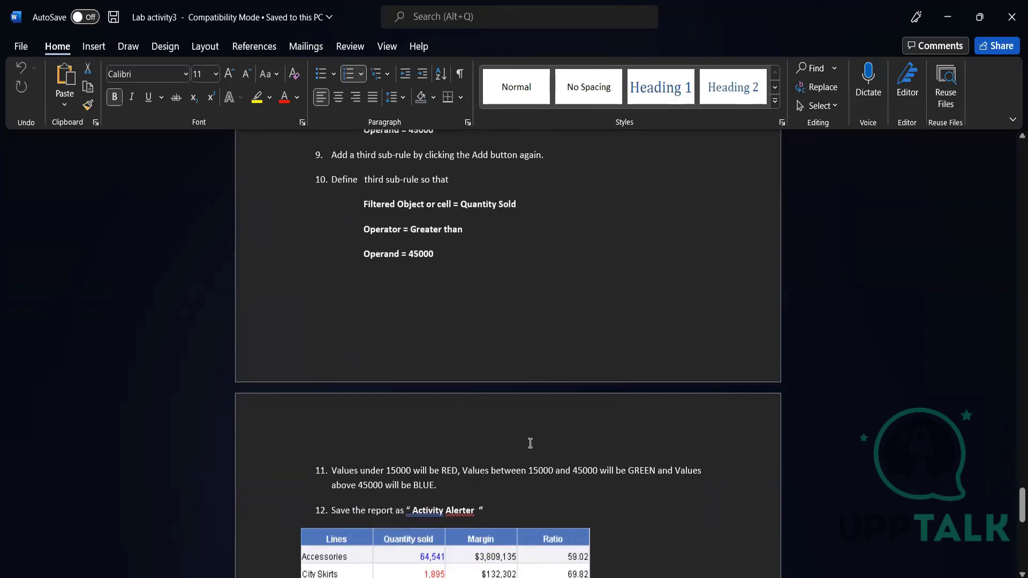
scroll(530, 443, down, 3)
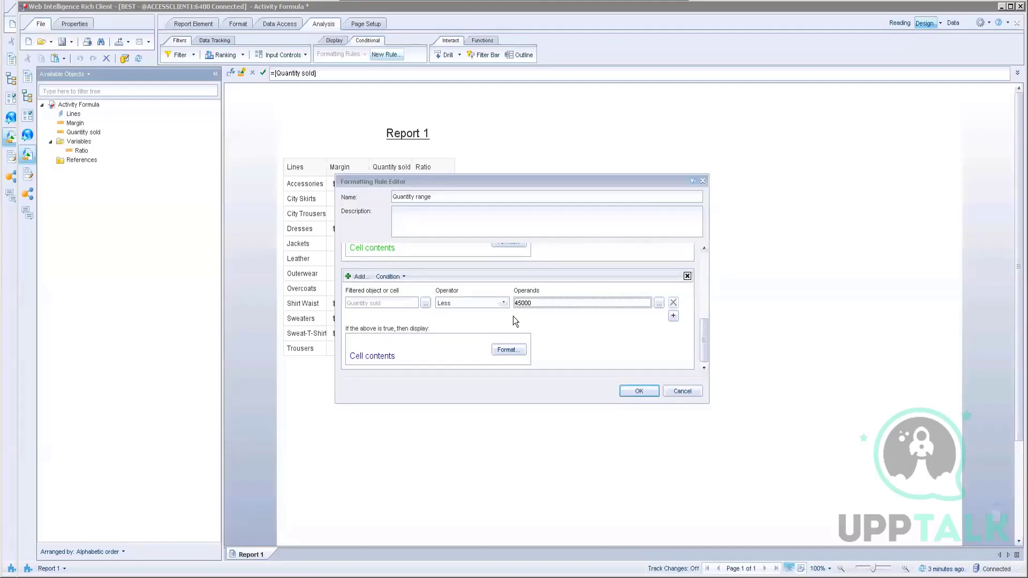
click(349, 277)
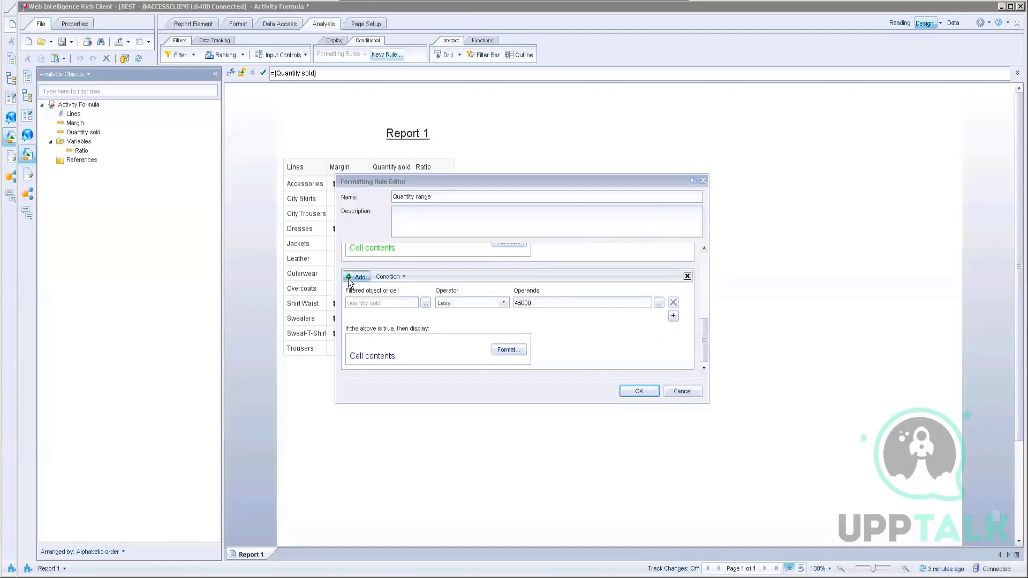
Define the fourth sub-rule on Quantity sold with the operator Greater and the operand 45000.
scroll(677, 345, down, 3)
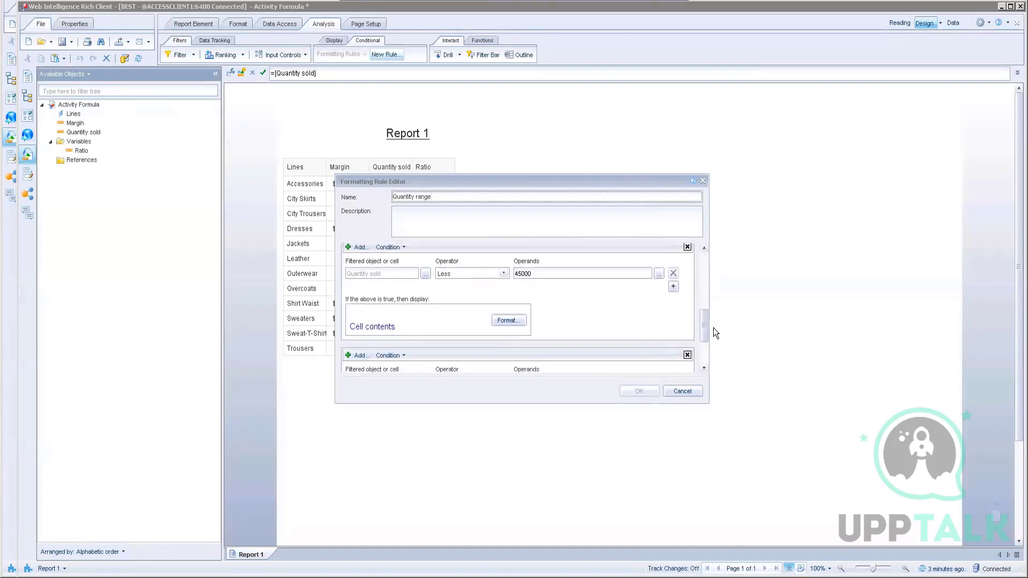
drag(708, 328, 705, 352)
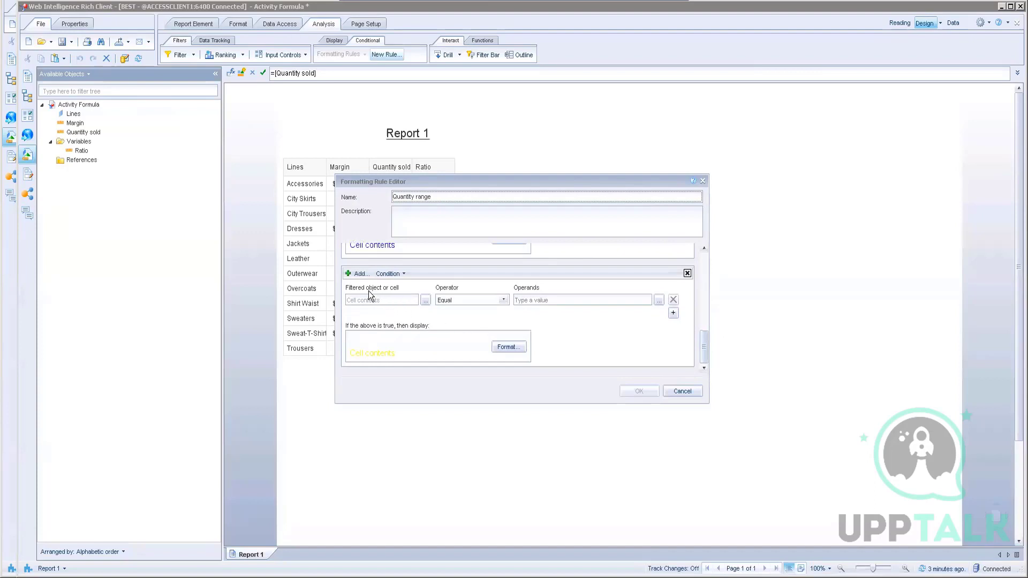
click(428, 300)
click(449, 306)
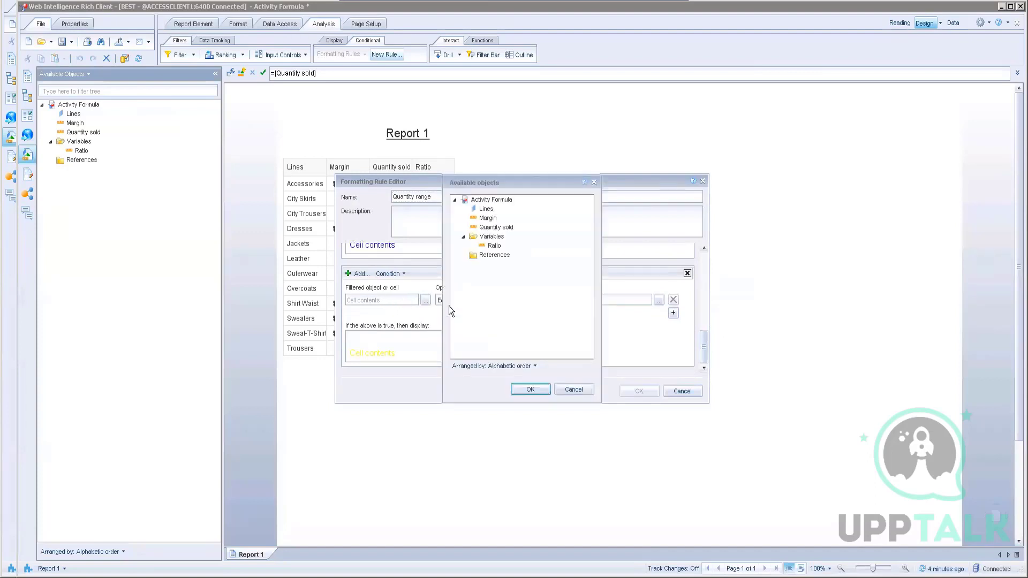
double_click(495, 227)
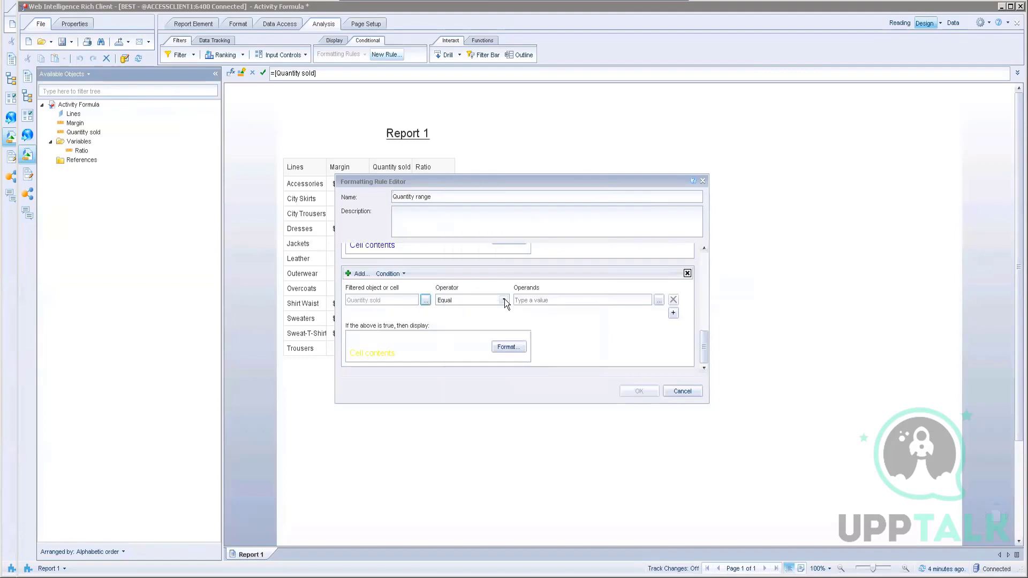
click(504, 300)
click(467, 330)
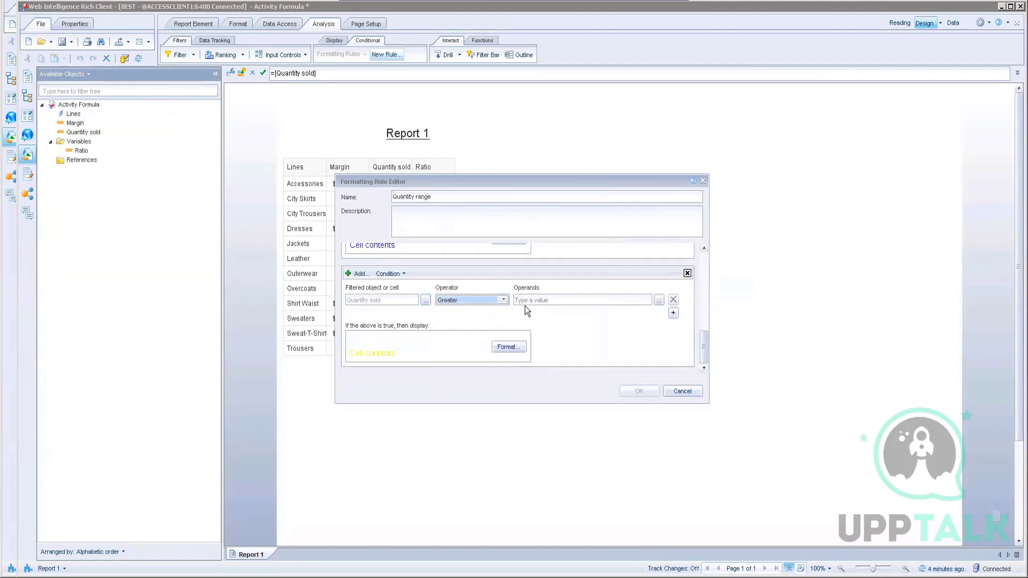
click(526, 303)
text(45000)
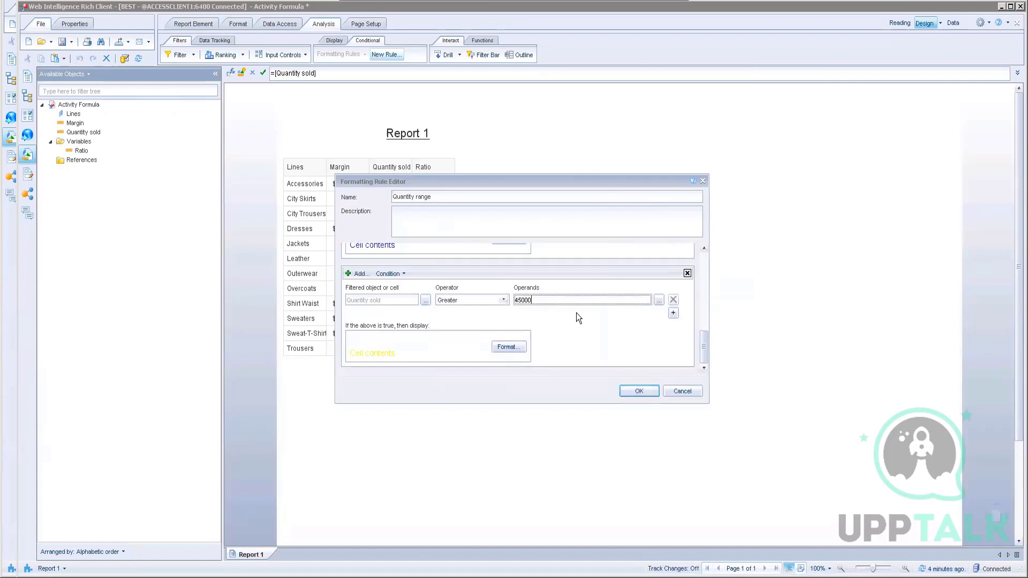
Review the conditions and display colours of all four sub-rules in the Quantity range rule.
scroll(577, 309, up, 3)
scroll(577, 309, up, 5)
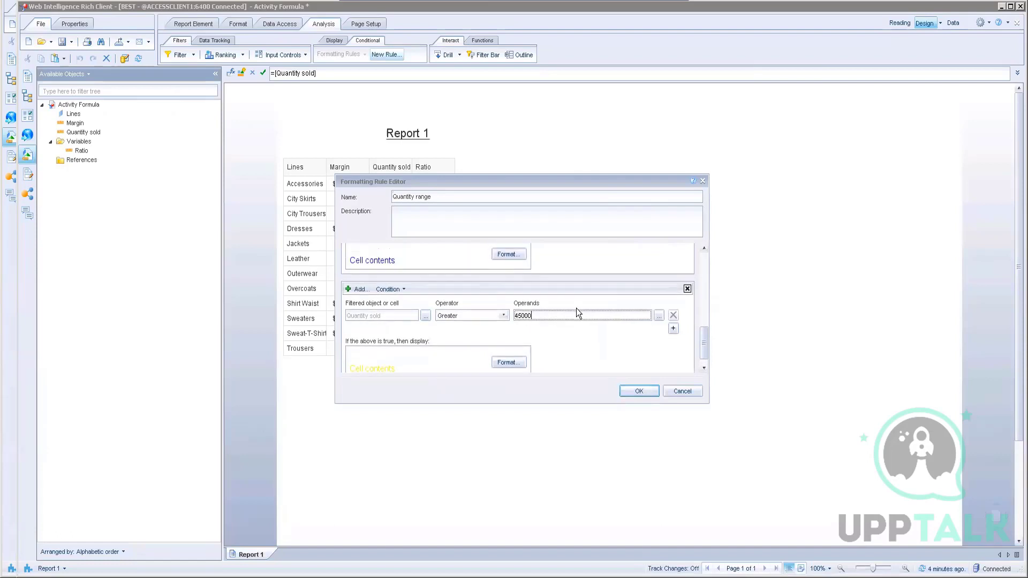
drag(707, 325, 715, 251)
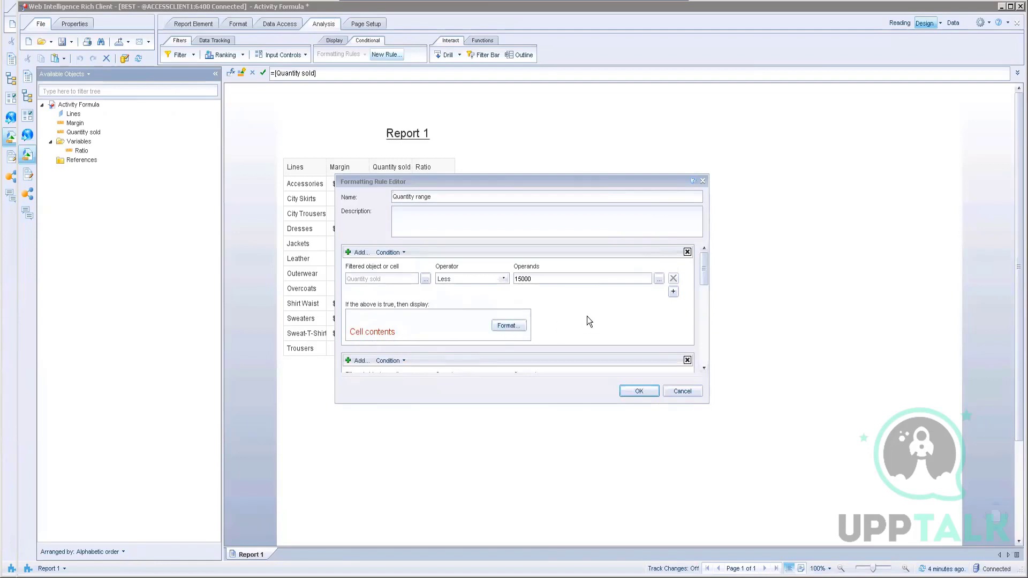
scroll(587, 316, down, 1)
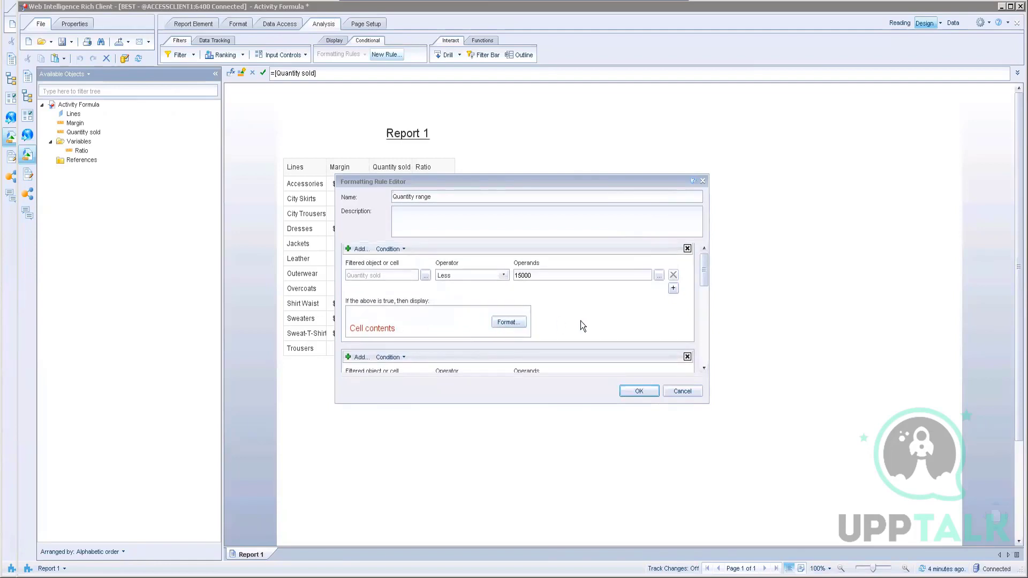
scroll(581, 319, down, 3)
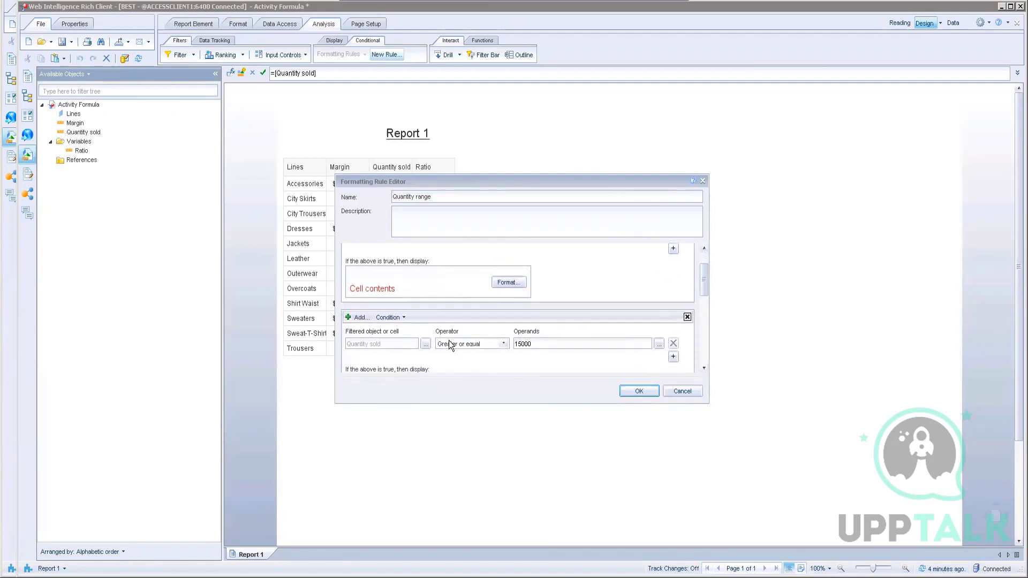
scroll(557, 354, down, 2)
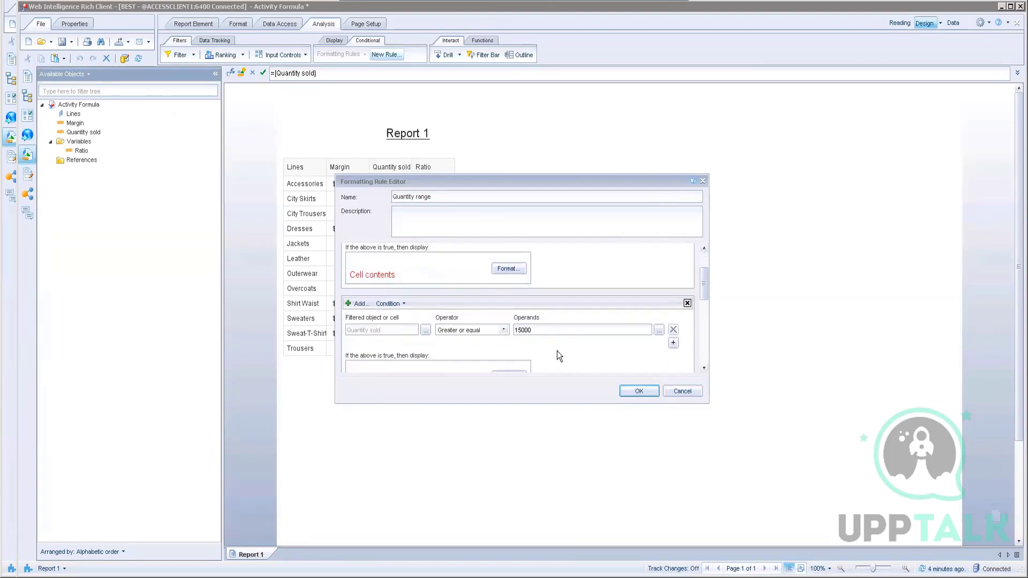
scroll(556, 351, down, 2)
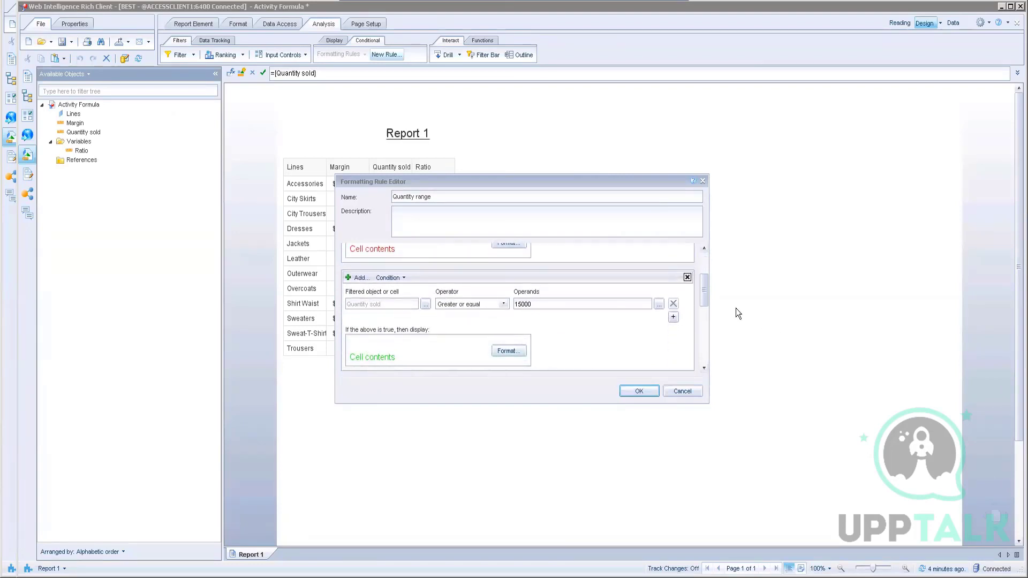
drag(705, 296, 701, 338)
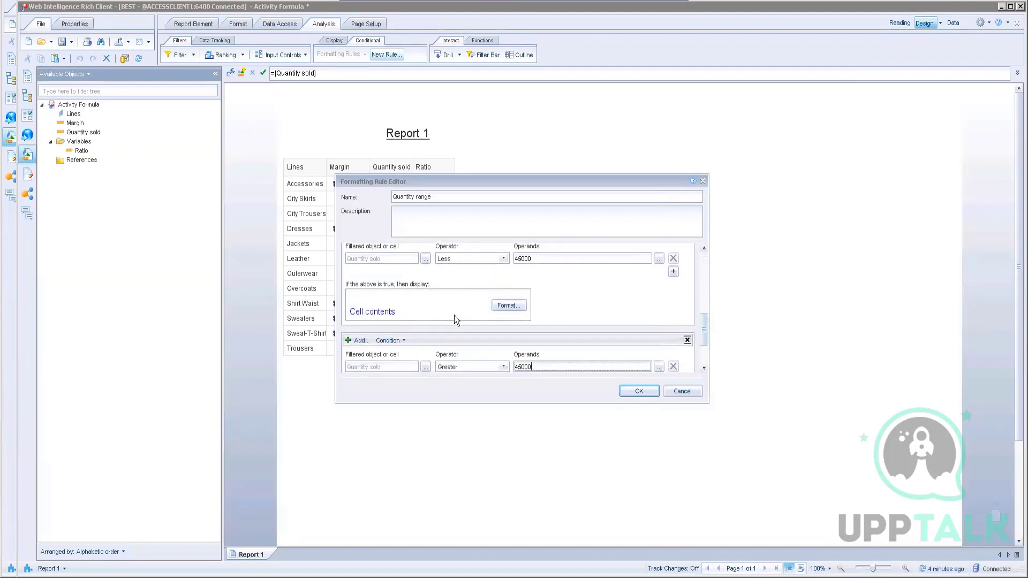
drag(705, 333, 708, 368)
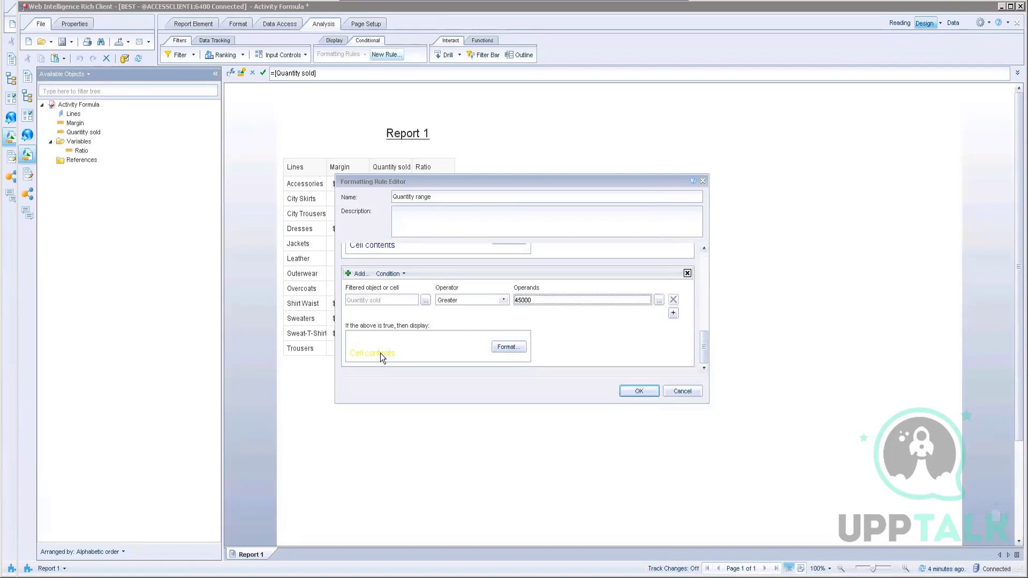
Examine the display, text, background and border format options of the fourth sub-rule, and close them without changes.
click(512, 350)
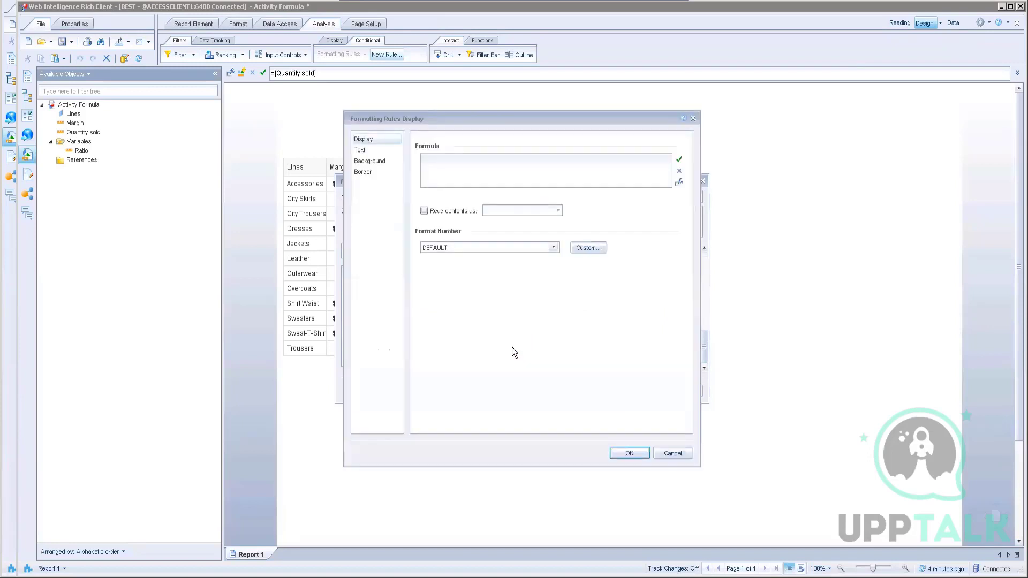
click(358, 150)
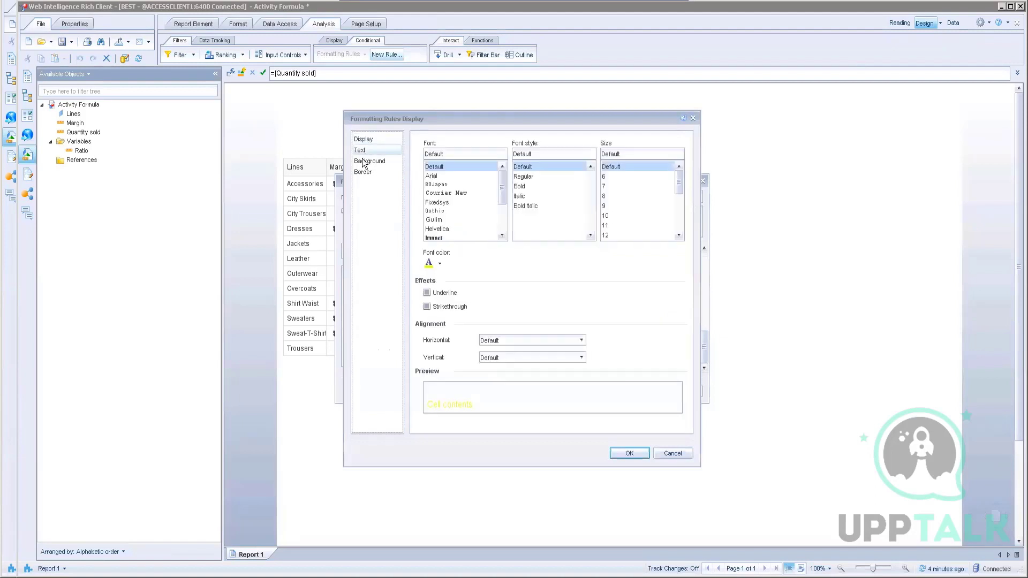
click(364, 161)
click(364, 173)
click(364, 140)
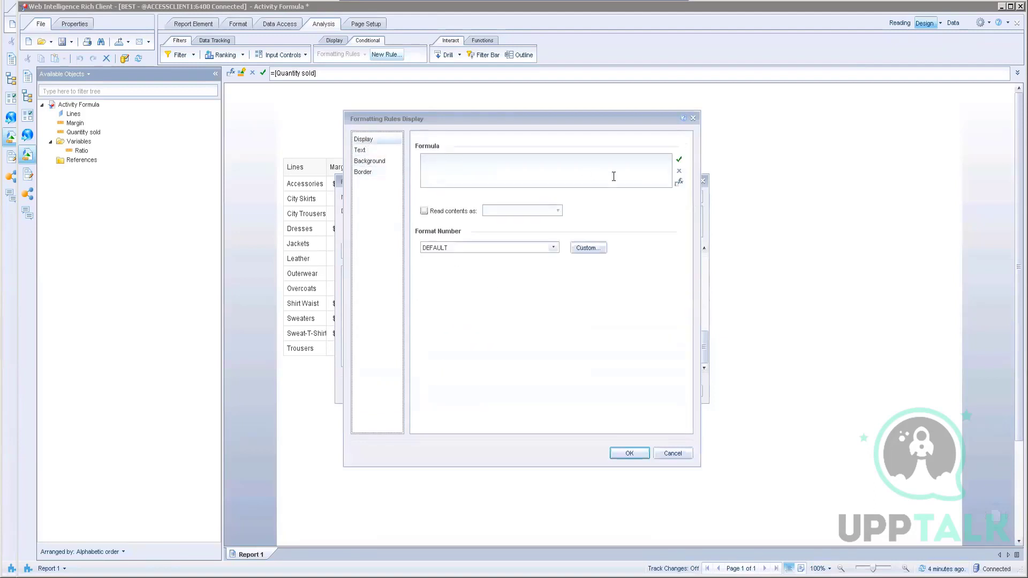
click(369, 150)
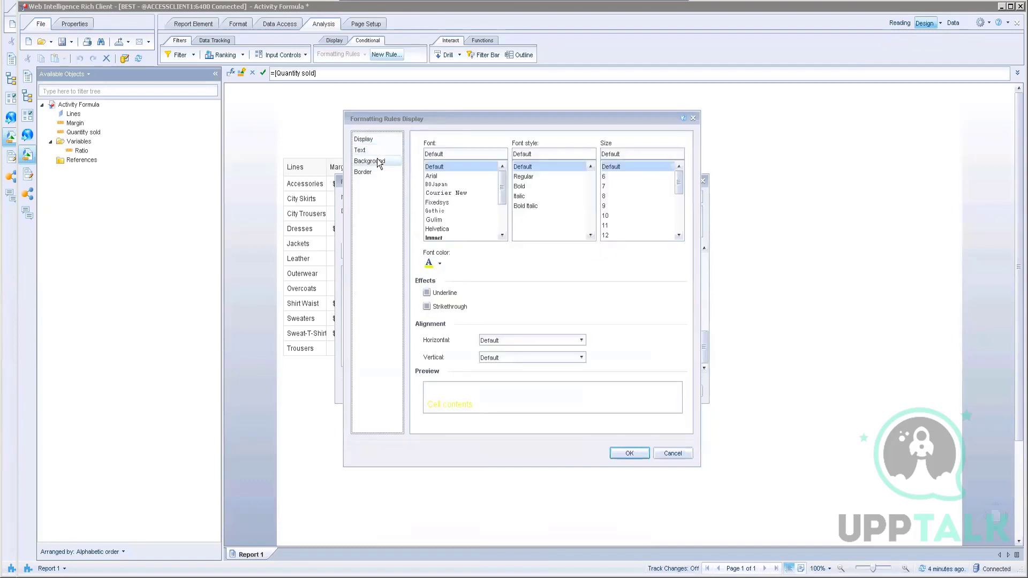
click(377, 162)
click(371, 173)
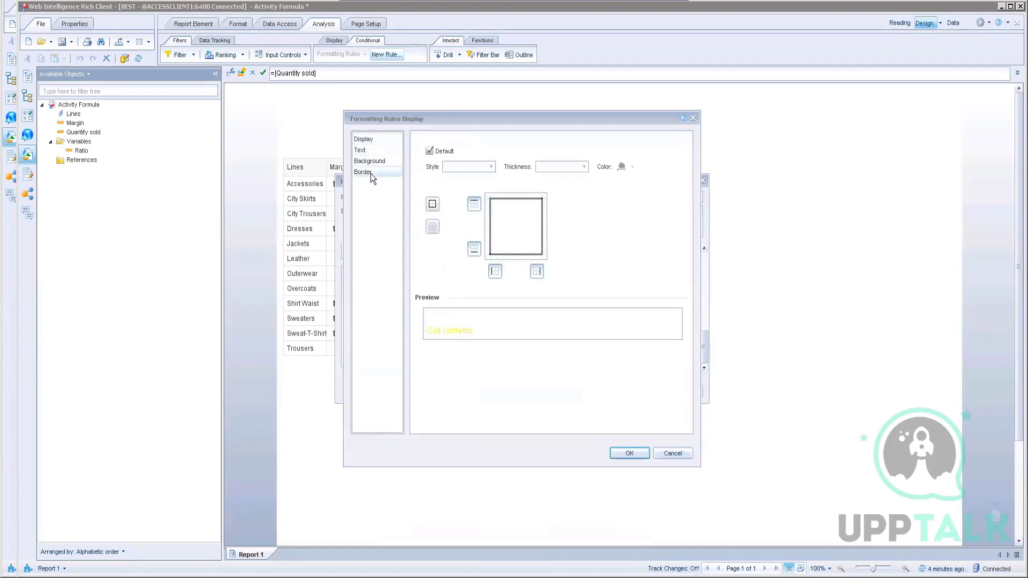
click(673, 453)
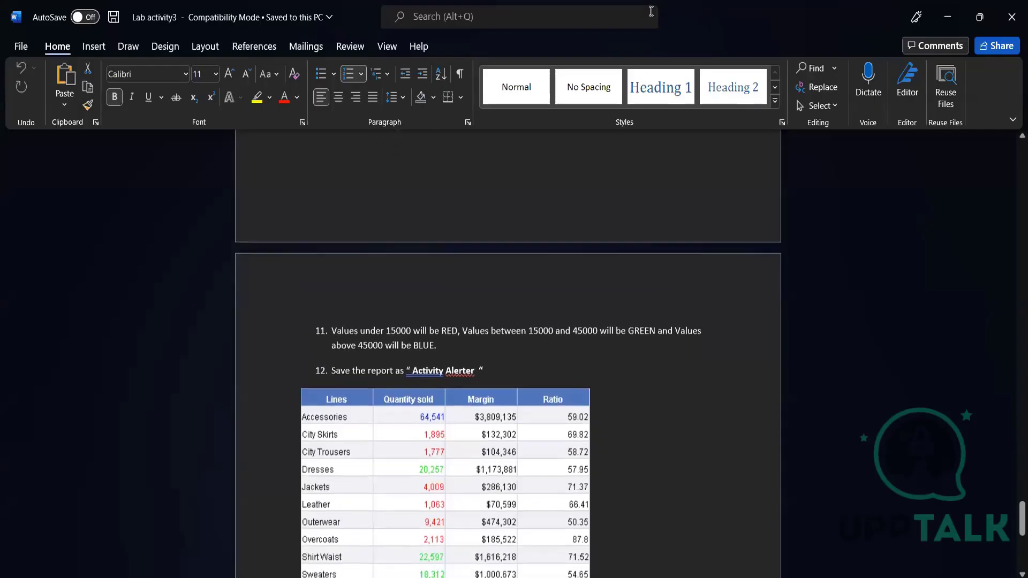
Compare the value colours required in the Word lab sheet with the first sub-rule of the Quantity range rule.
scroll(627, 548, down, 2)
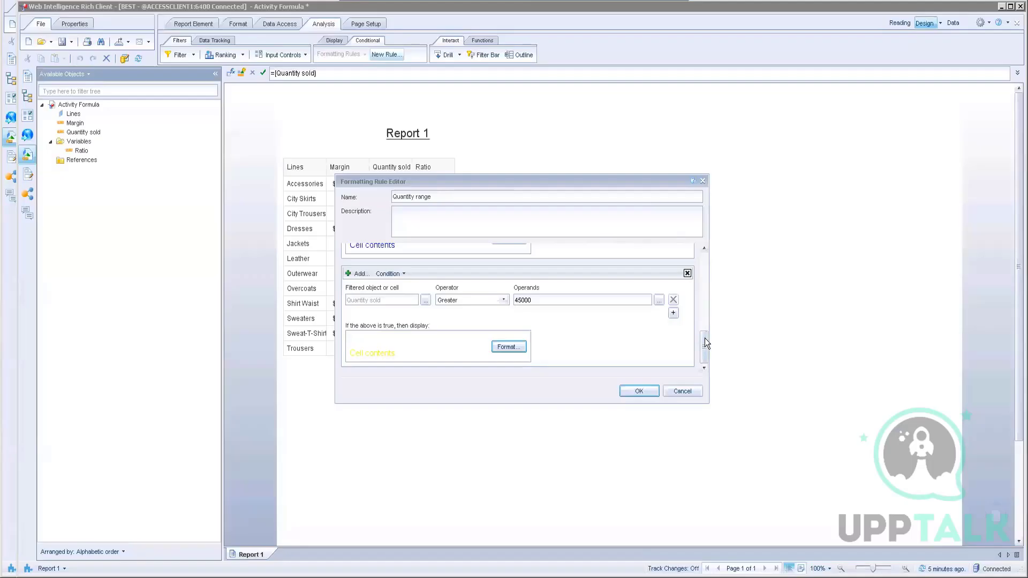
scroll(702, 343, up, 2)
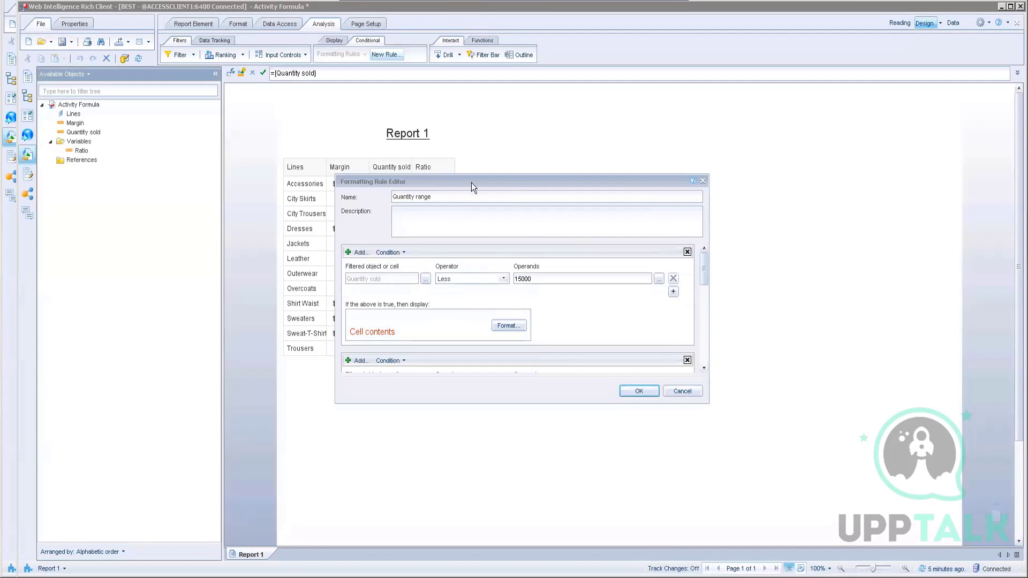
Move the rule editor clear of the report table, check the first two sub-rules, and apply the Quantity range rule to Quantity sold.
drag(471, 182, 664, 148)
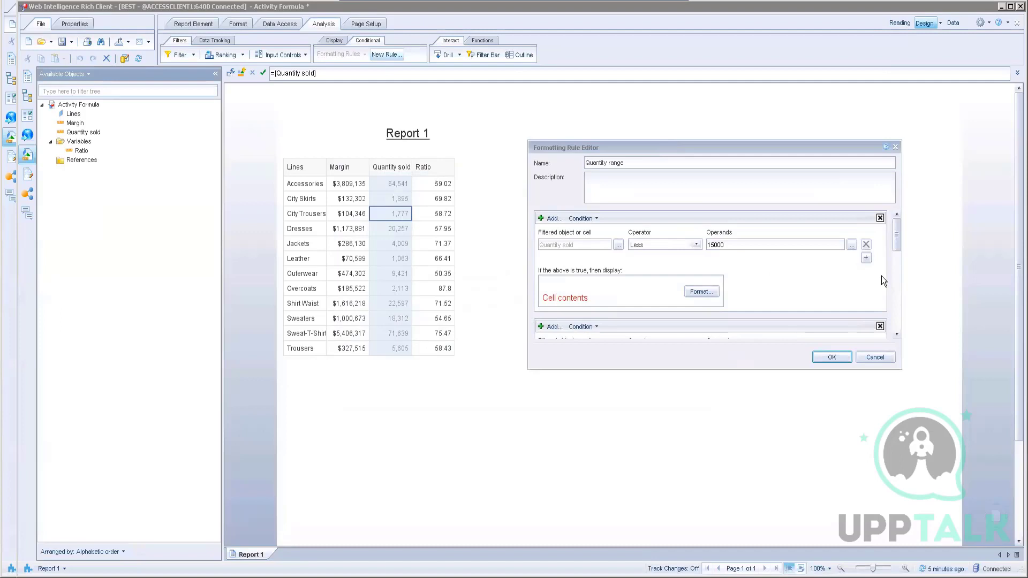
scroll(881, 276, down, 2)
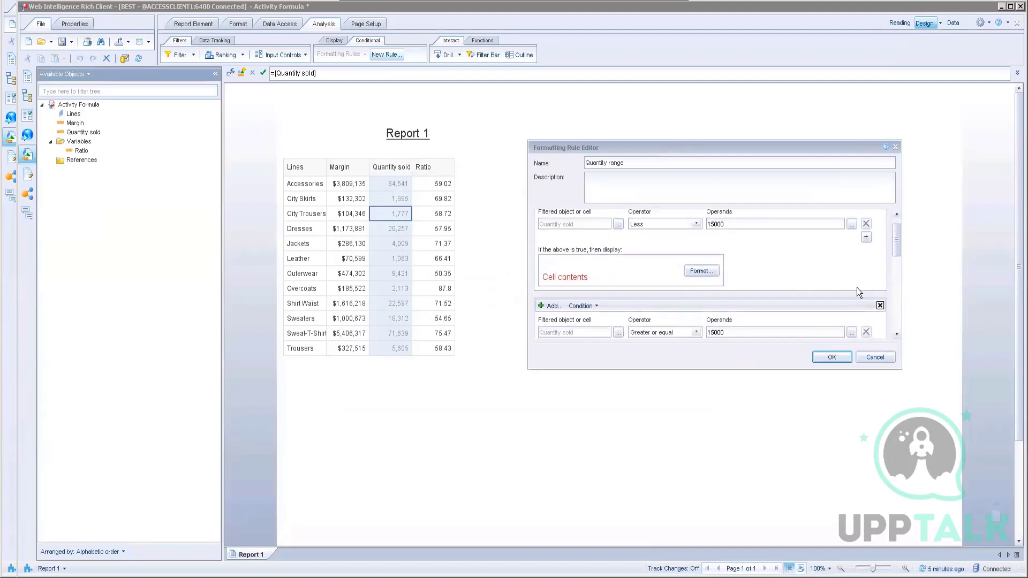
scroll(864, 285, down, 3)
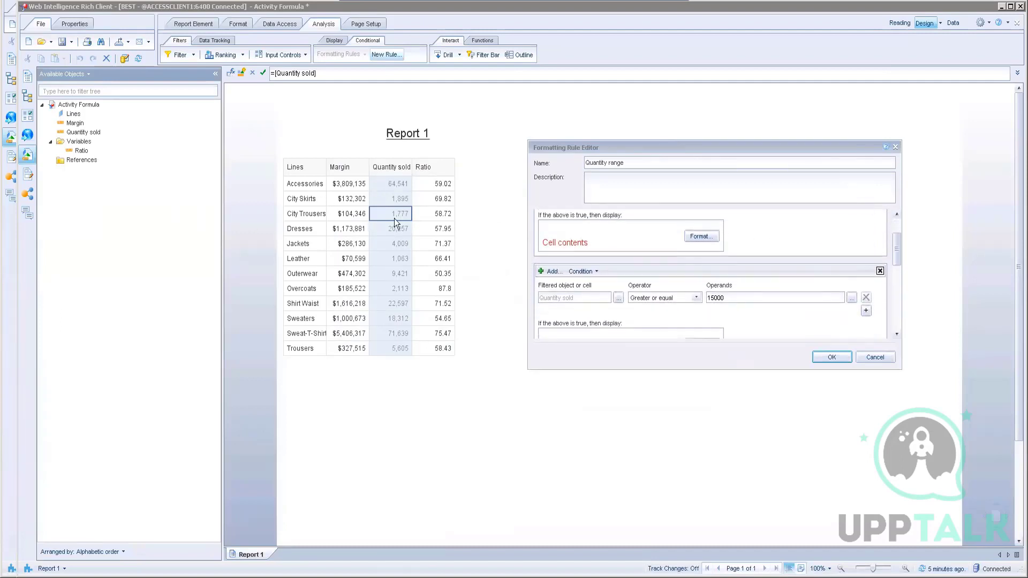
scroll(877, 289, down, 2)
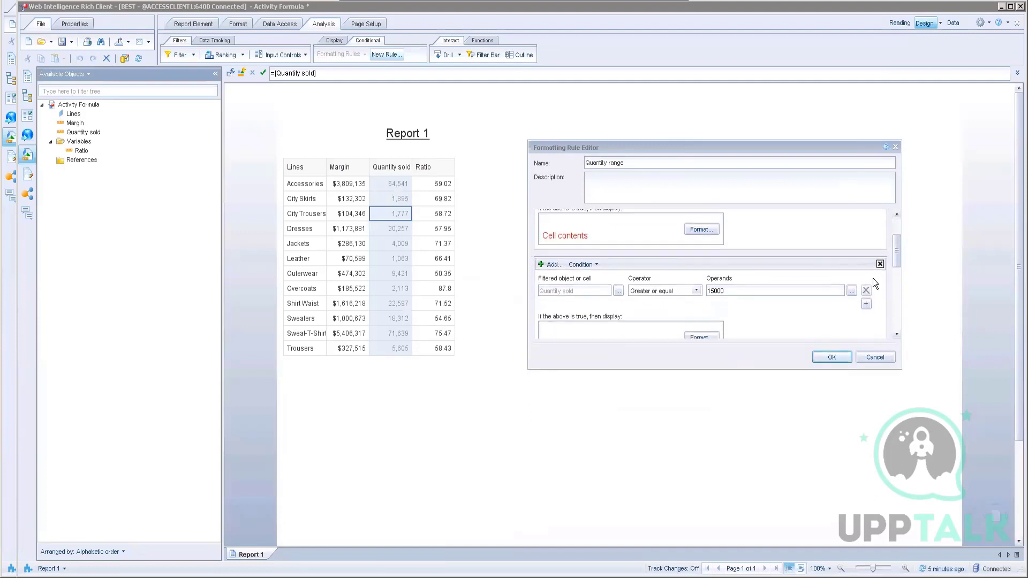
click(829, 358)
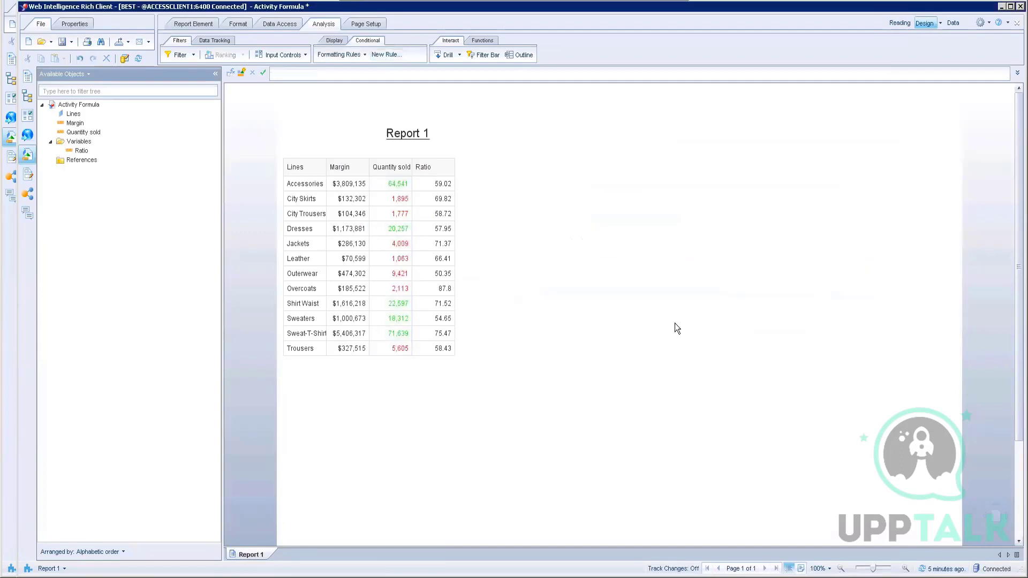
Compare the Quantity sold colours in the report with the required colours and sample table in the Word lab sheet.
click(413, 199)
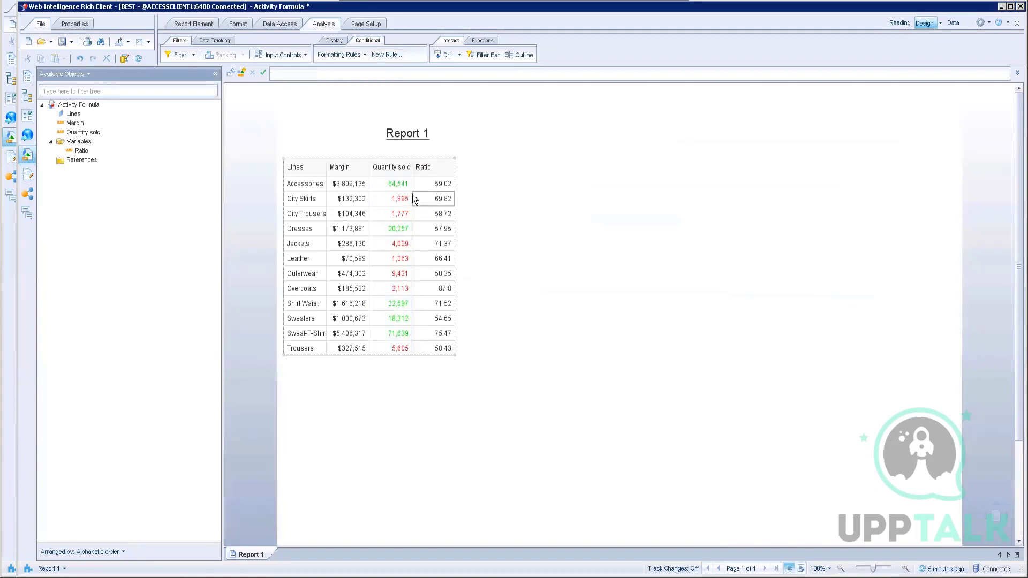
click(399, 188)
click(484, 175)
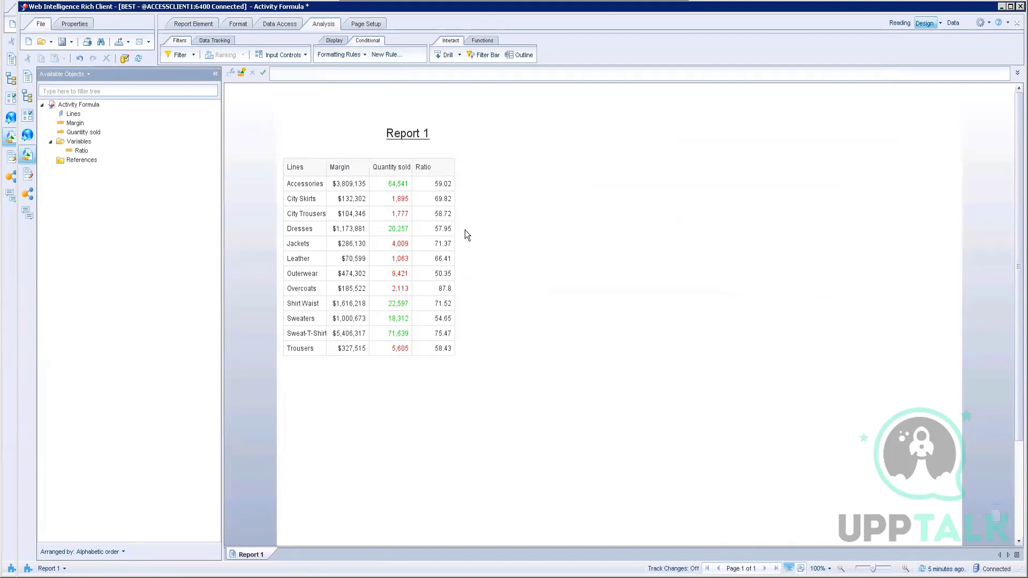
click(648, 2)
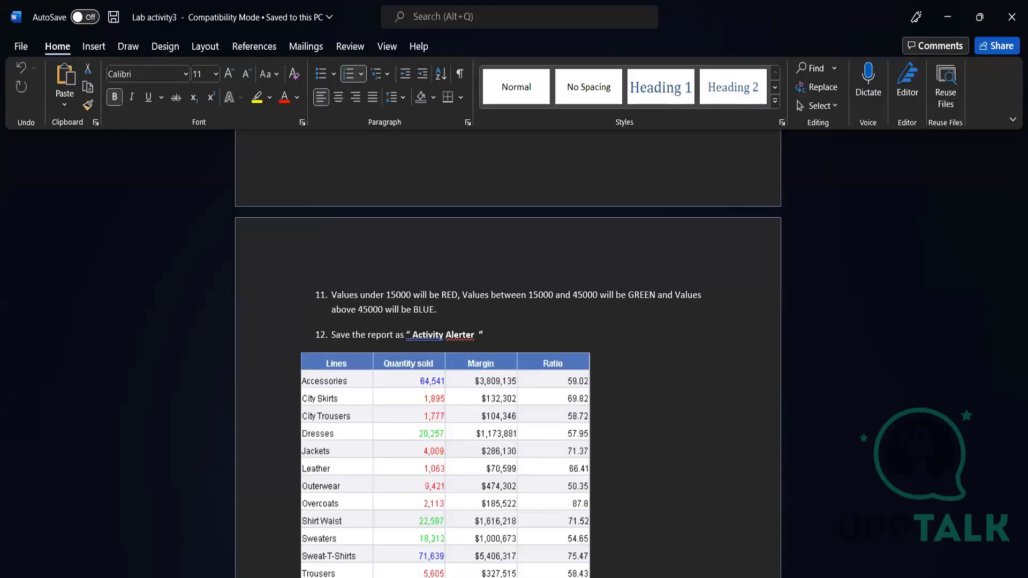
key(alt+Tab)
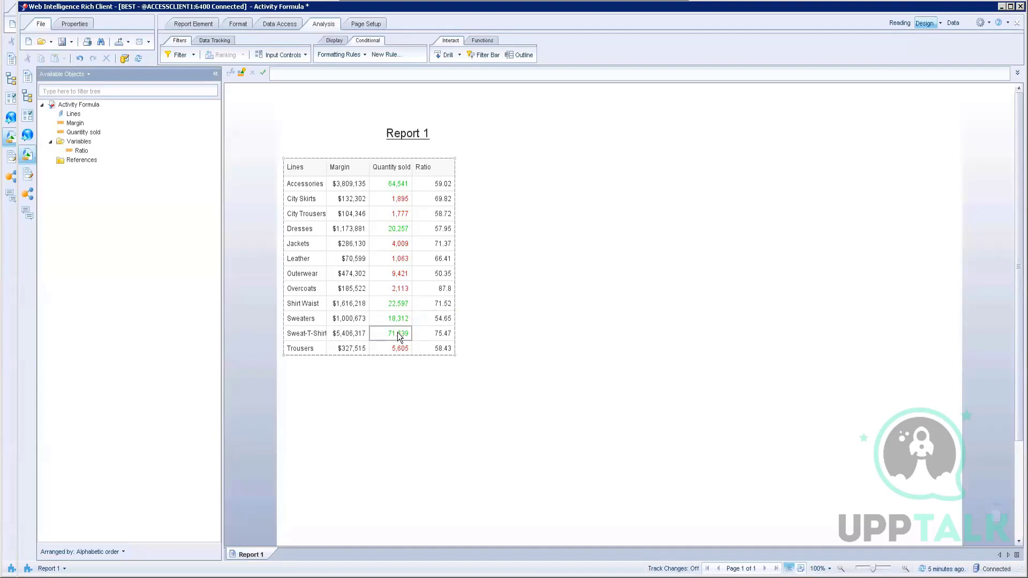
click(397, 214)
click(395, 257)
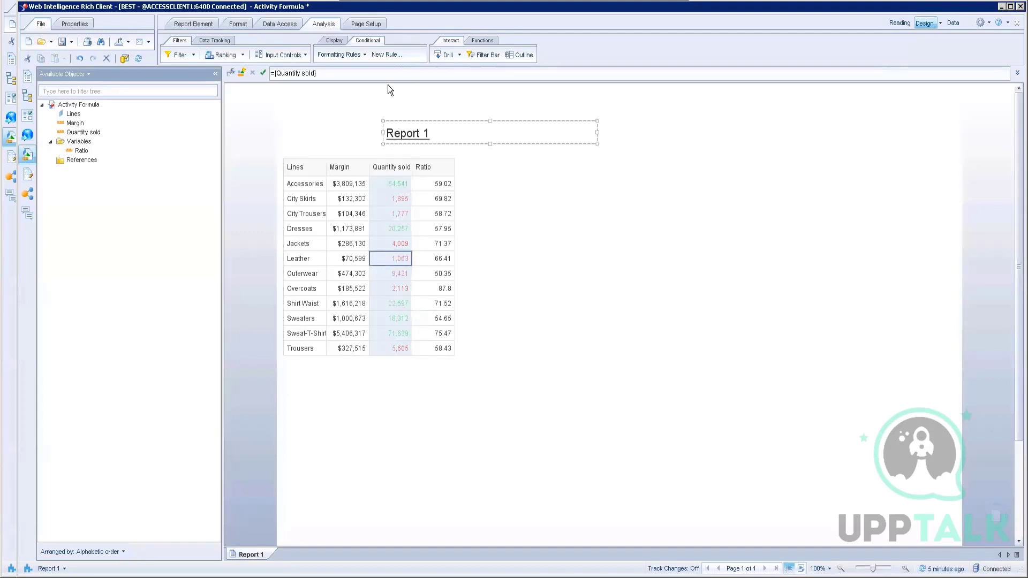
click(386, 59)
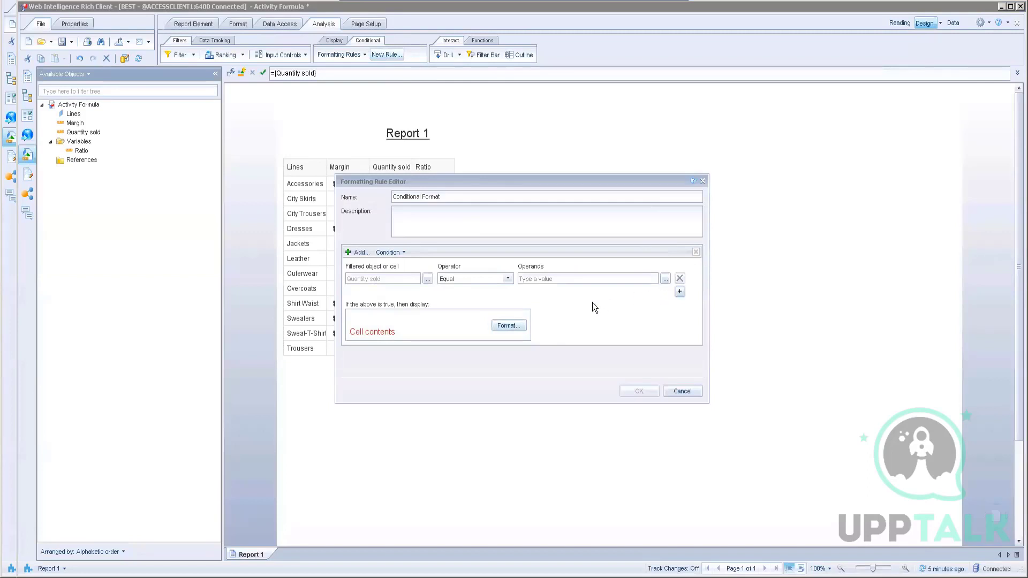
click(690, 394)
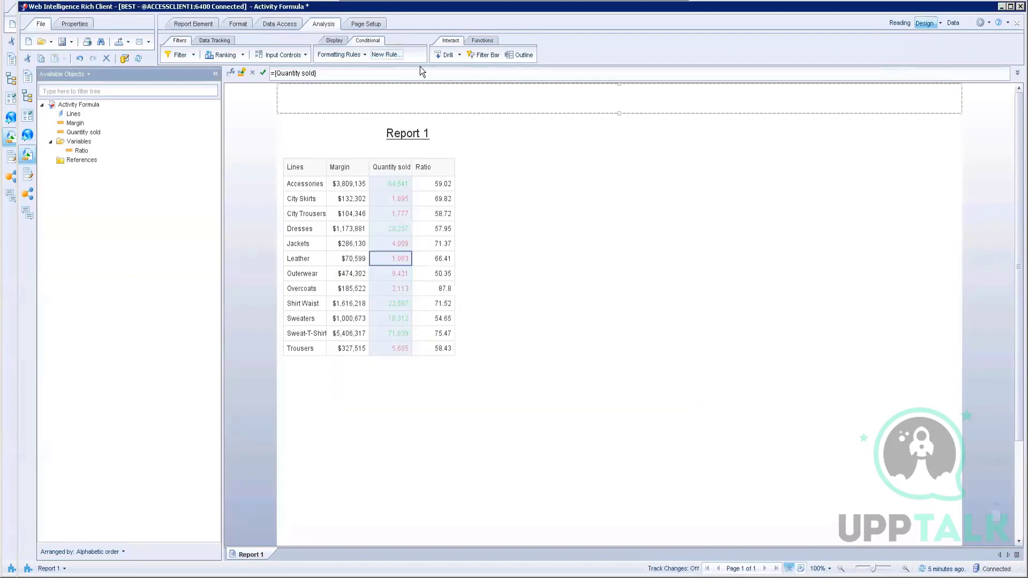
Turn off the Quantity range rule on the Quantity sold column and re-enable it through the rule manager.
click(365, 54)
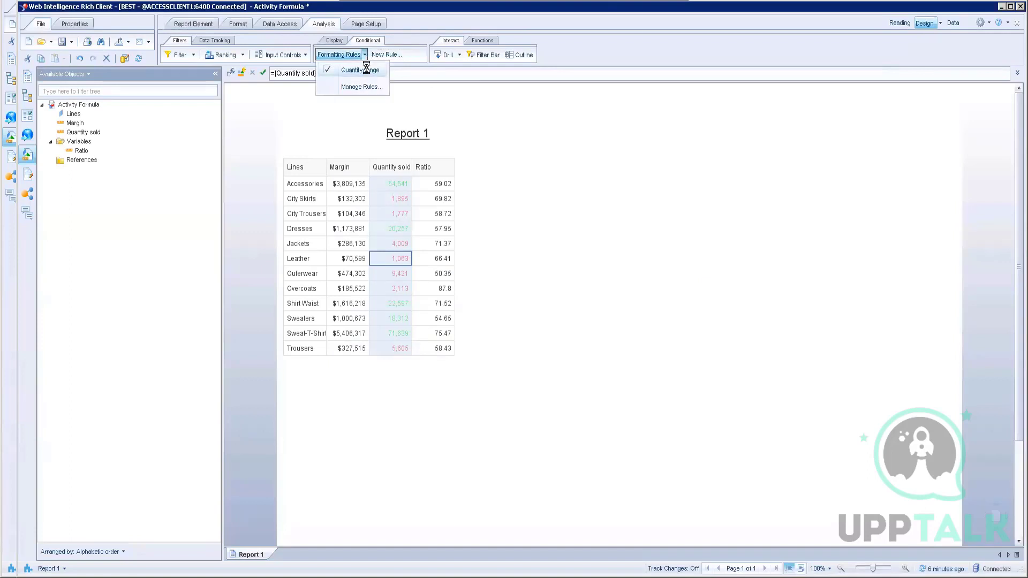
click(362, 70)
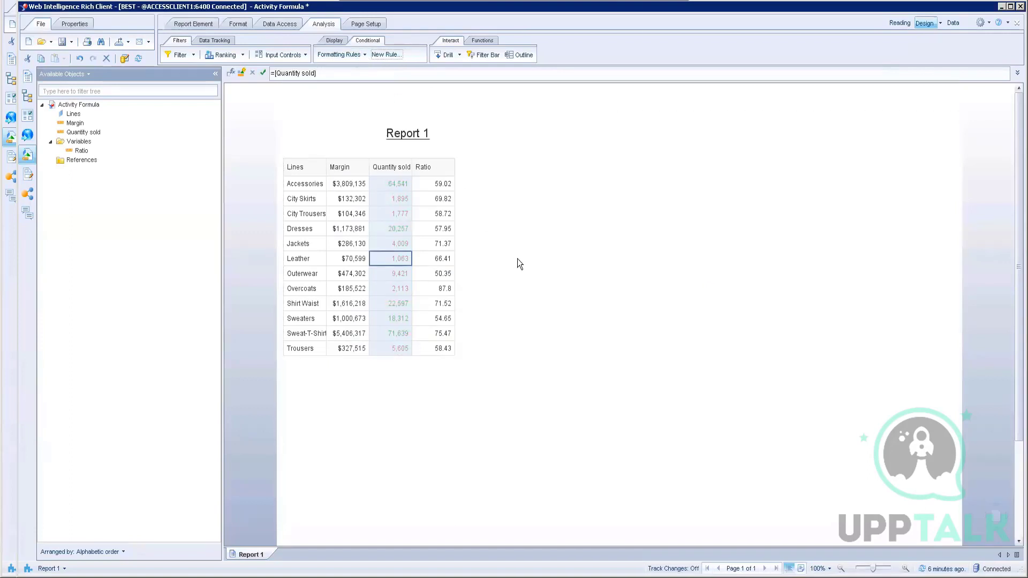
click(364, 53)
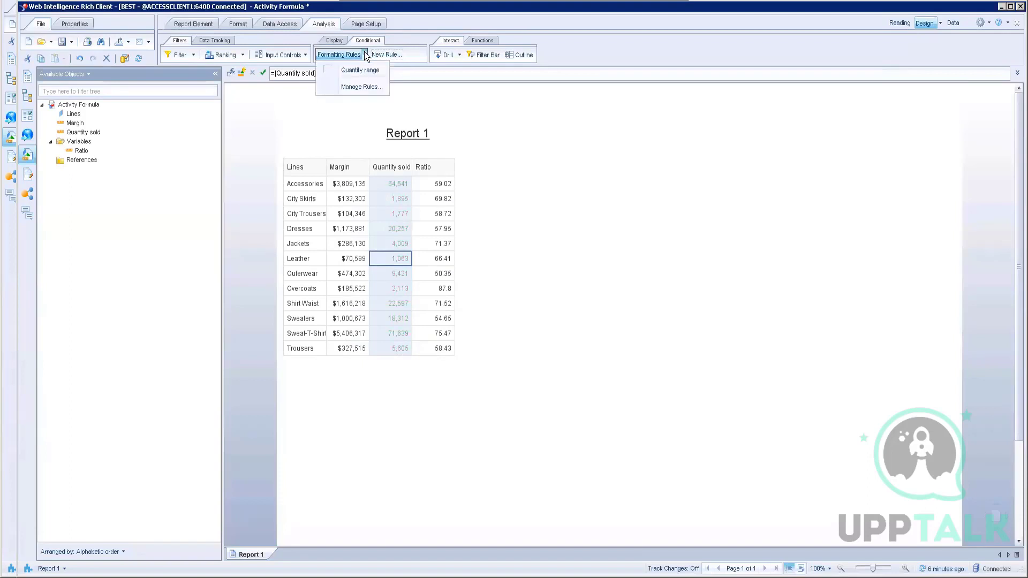
click(358, 86)
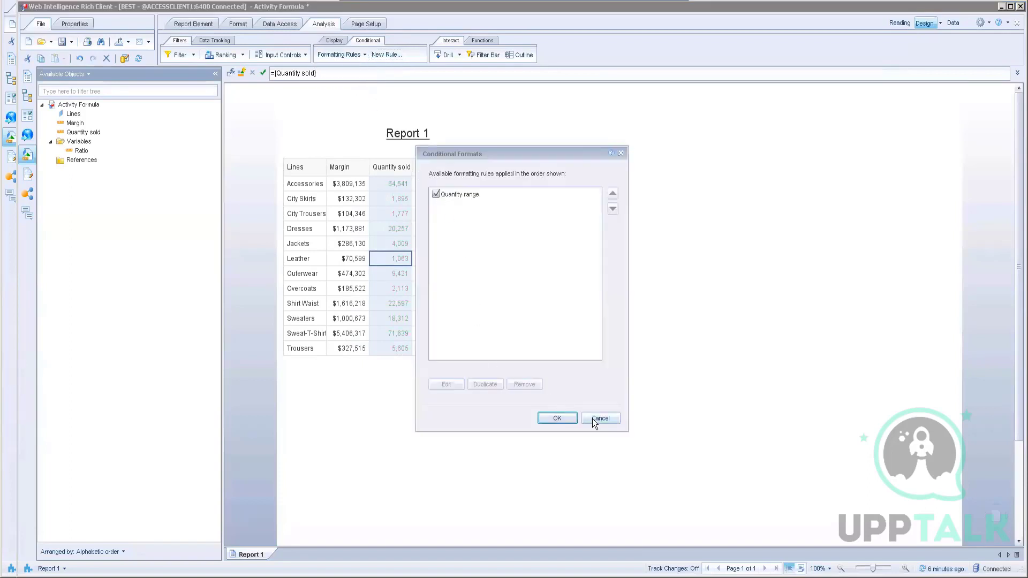
click(556, 418)
Open the Quantity range rule for editing and review the conditions and operator choices of its sub-rules.
click(359, 56)
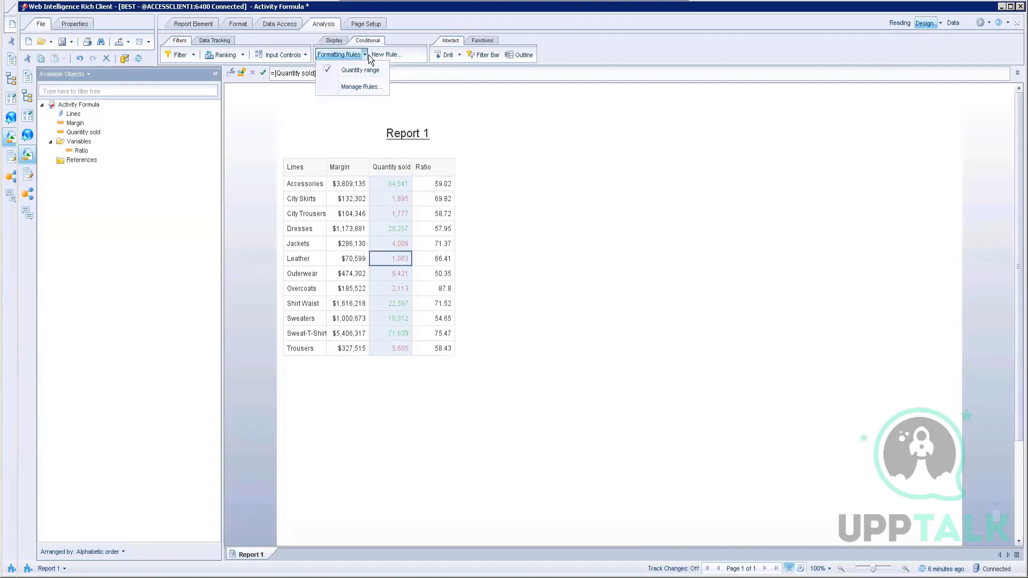
click(363, 87)
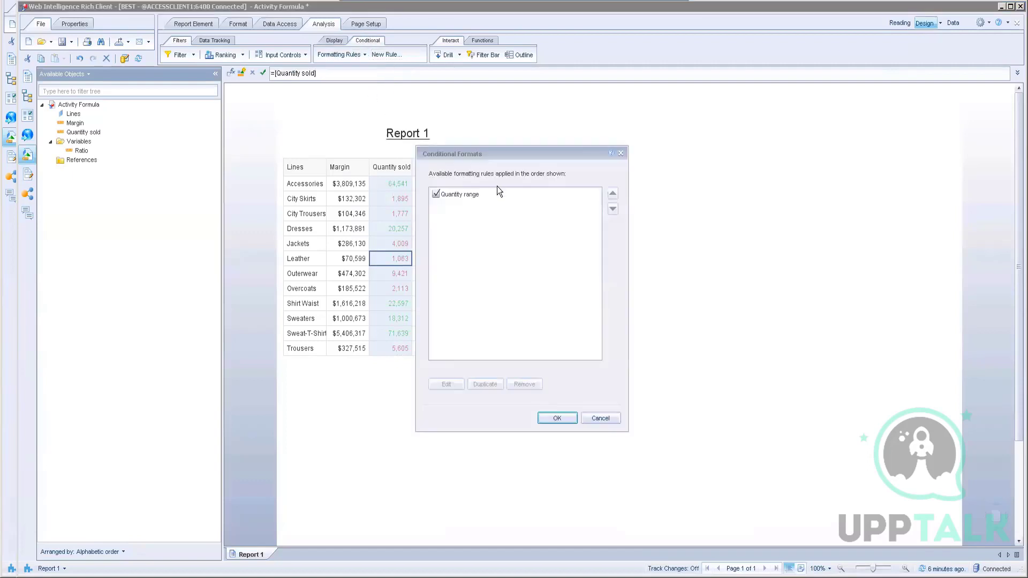
click(454, 198)
click(447, 385)
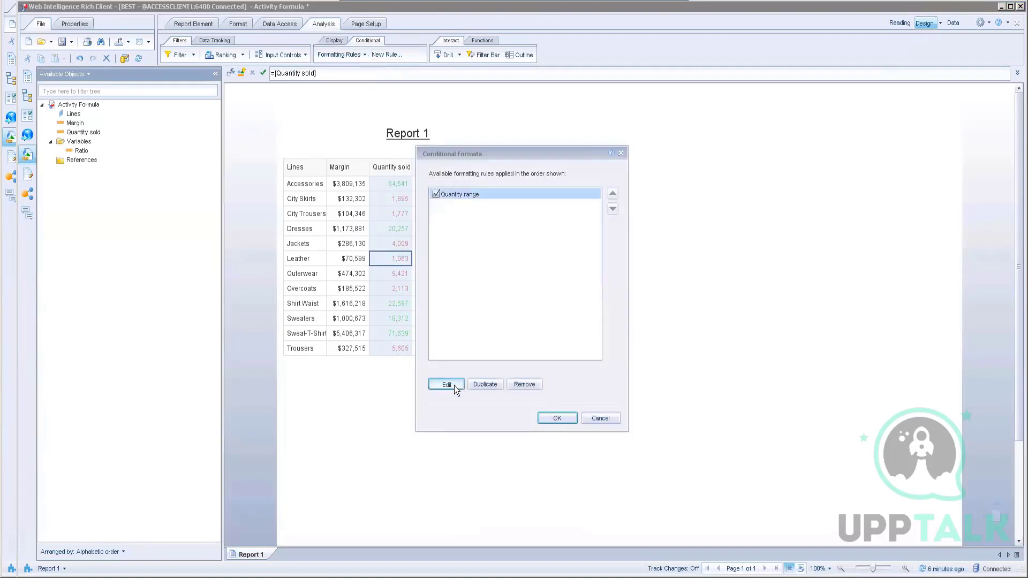
scroll(571, 296, down, 3)
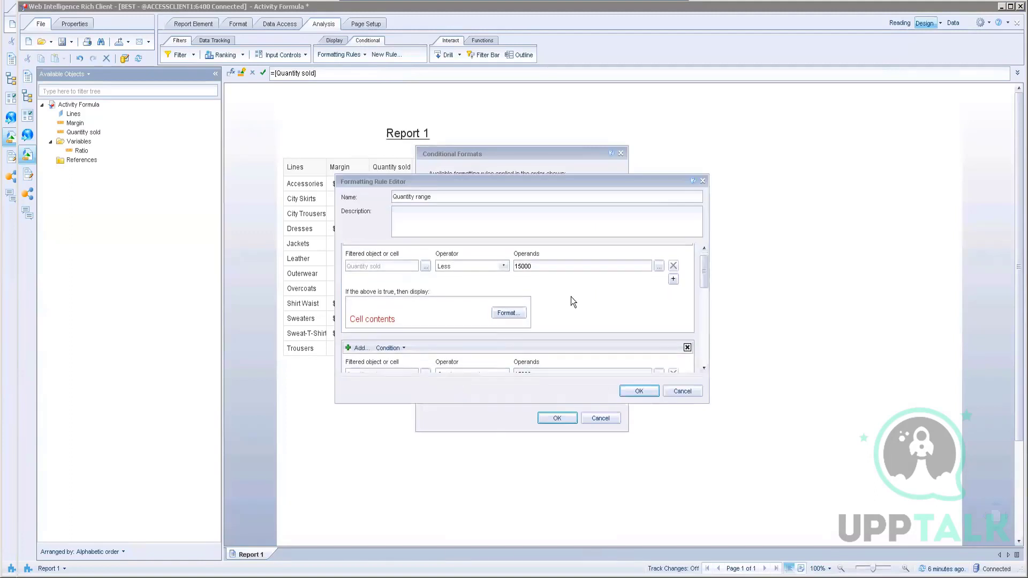
scroll(570, 296, down, 2)
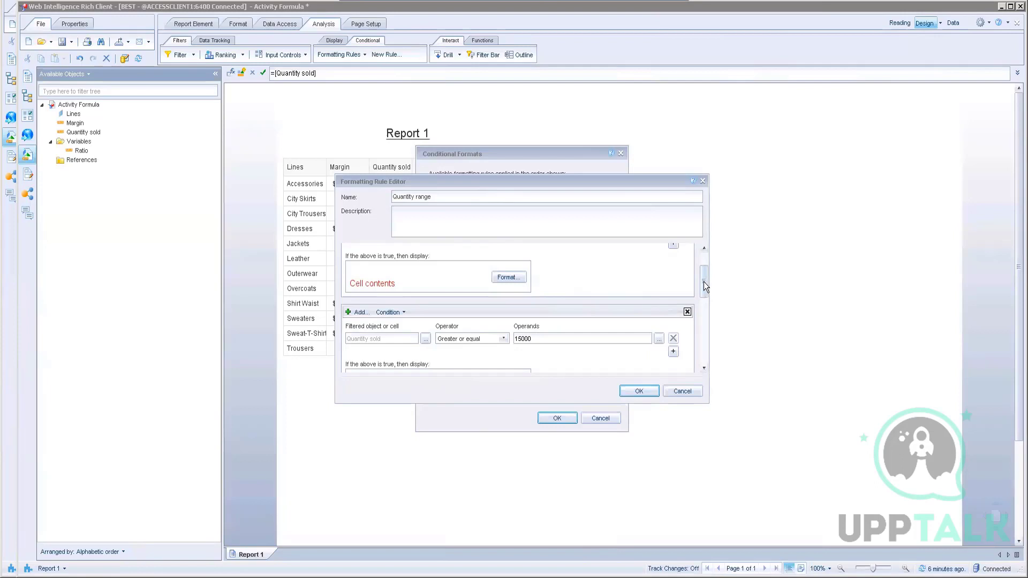
drag(704, 282, 710, 351)
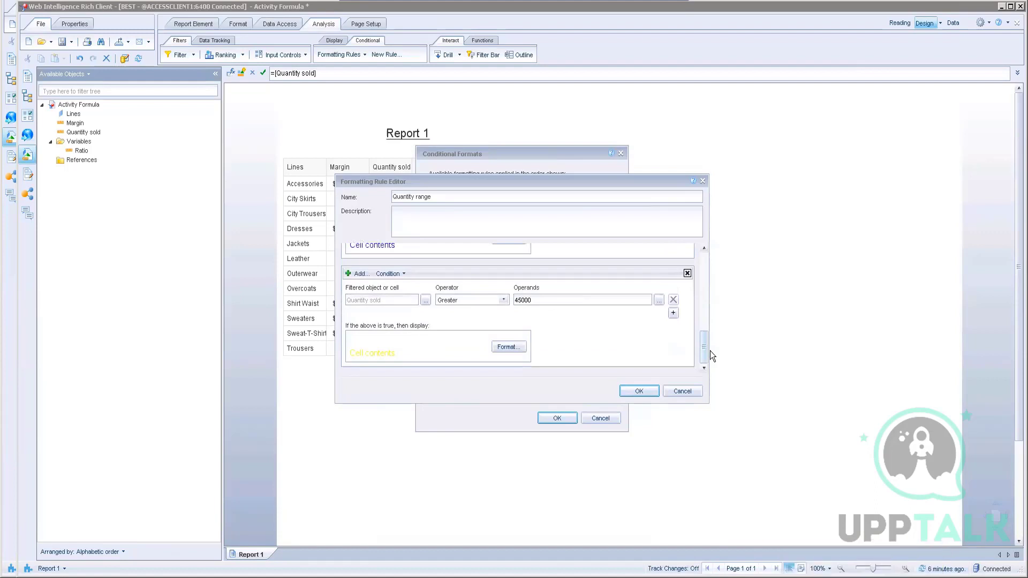
click(503, 301)
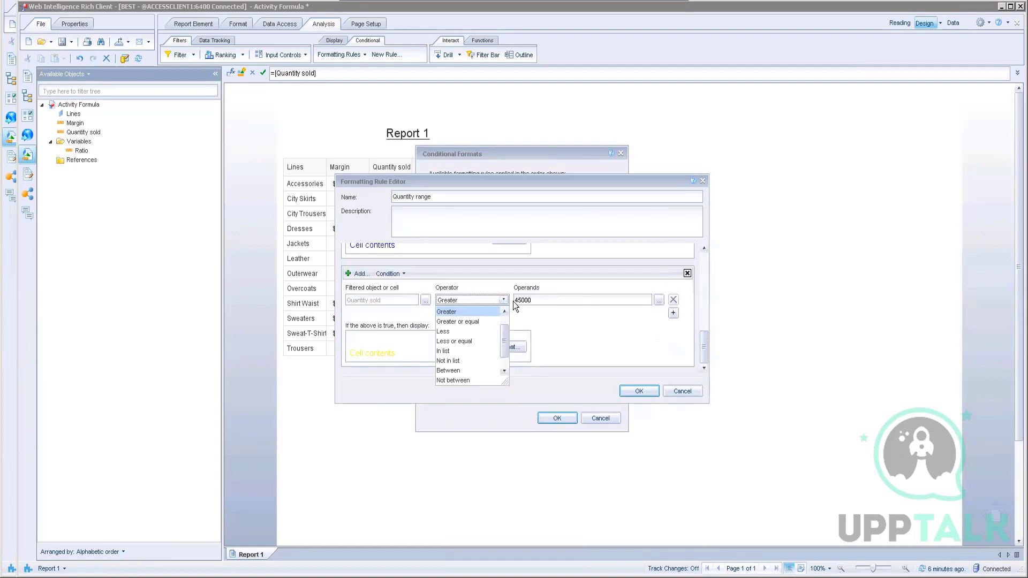
click(533, 313)
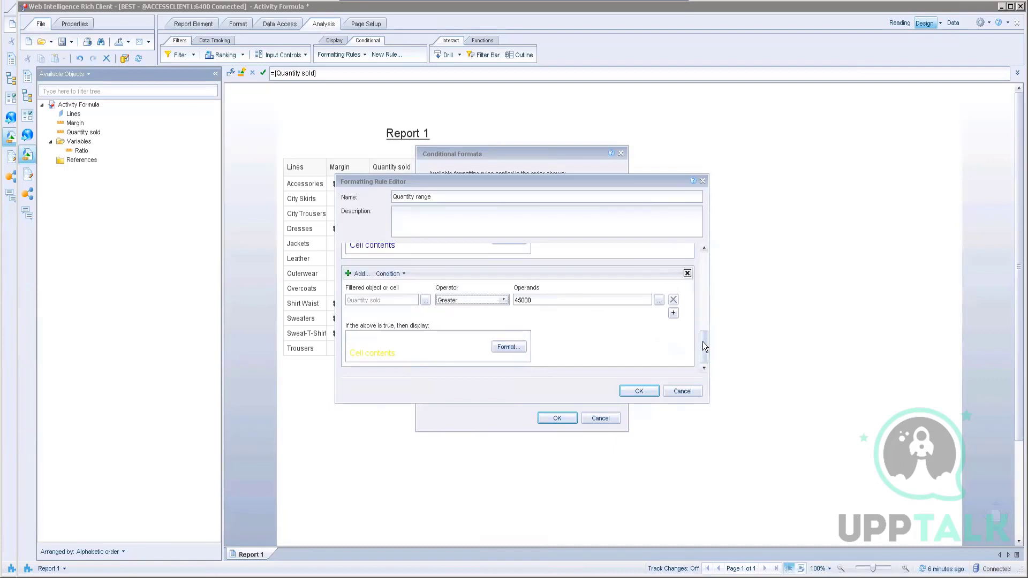
drag(702, 341, 710, 284)
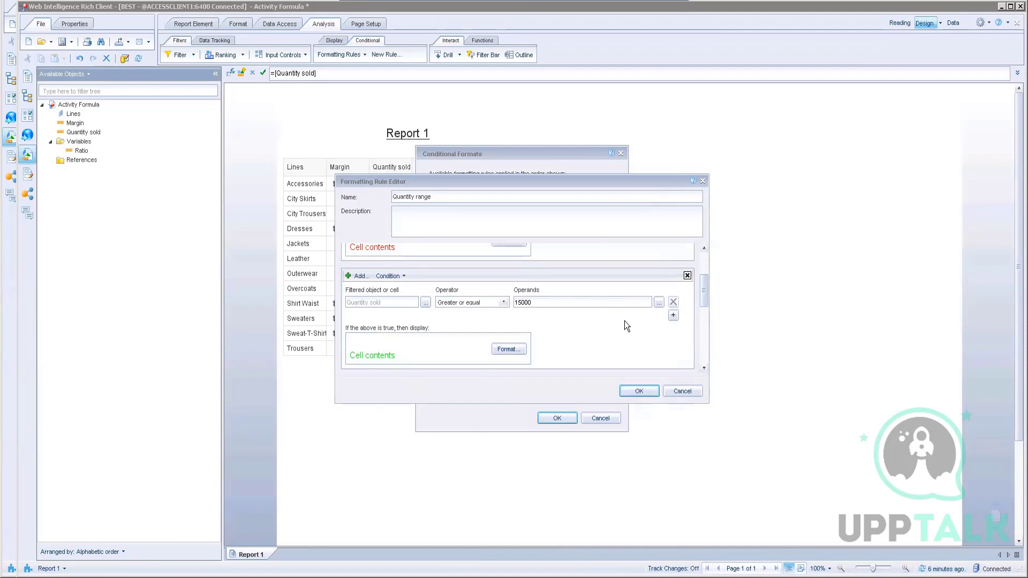
Change the second sub-rule to the operator Between with operands 15000;45000, and apply the updated Quantity range rule to the report.
click(504, 303)
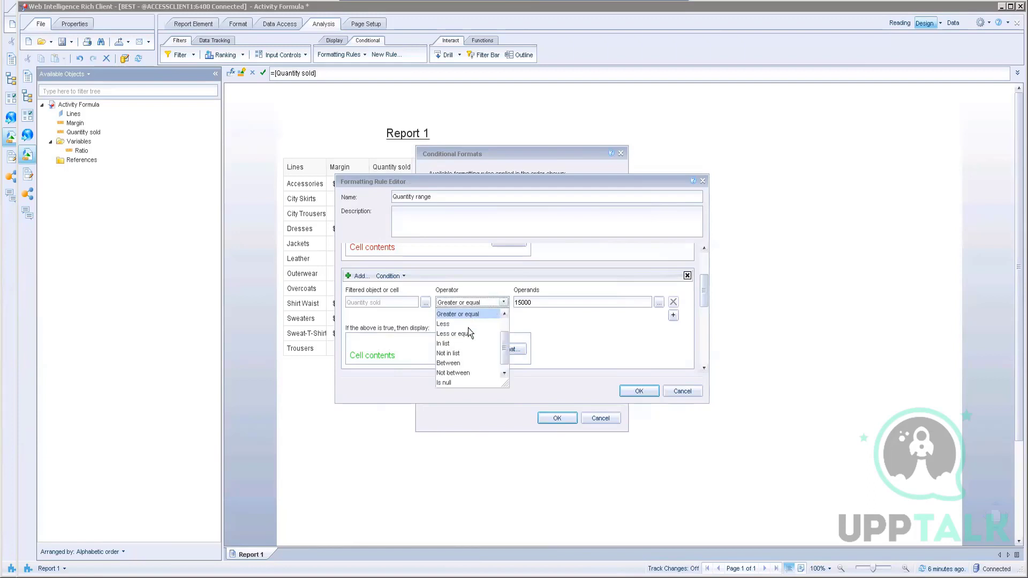
click(448, 362)
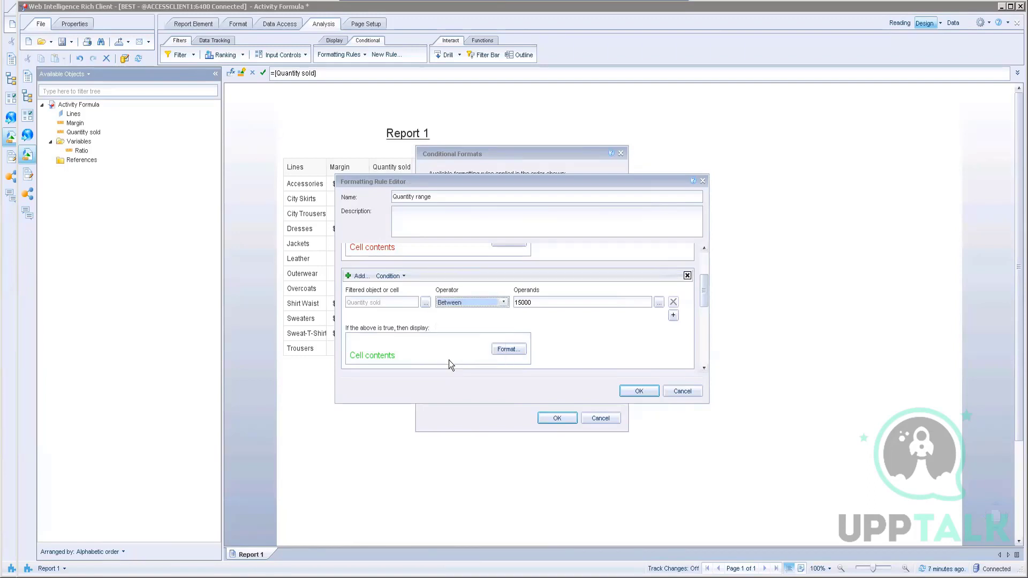
click(548, 305)
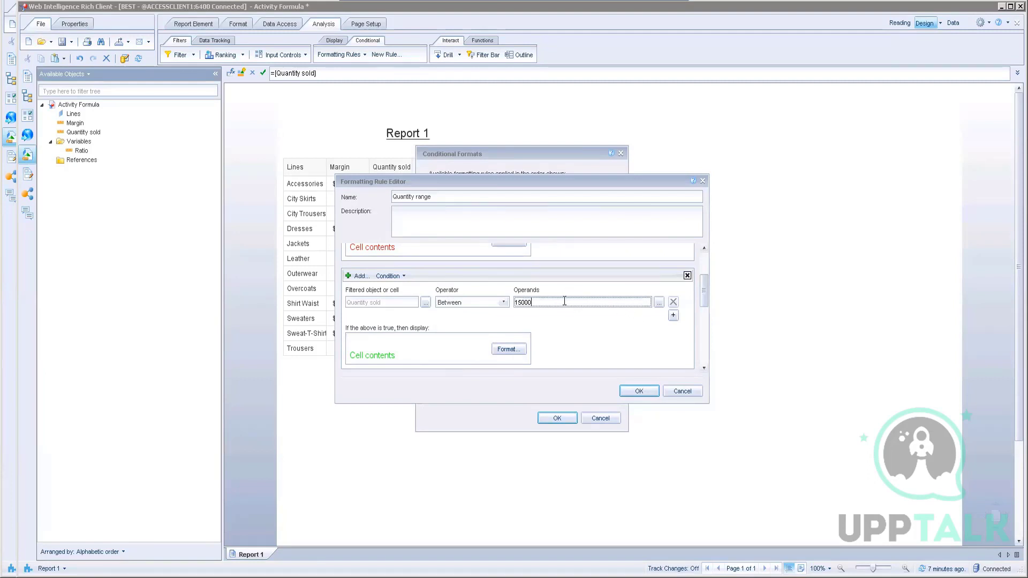
text(;45000)
scroll(596, 336, down, 1)
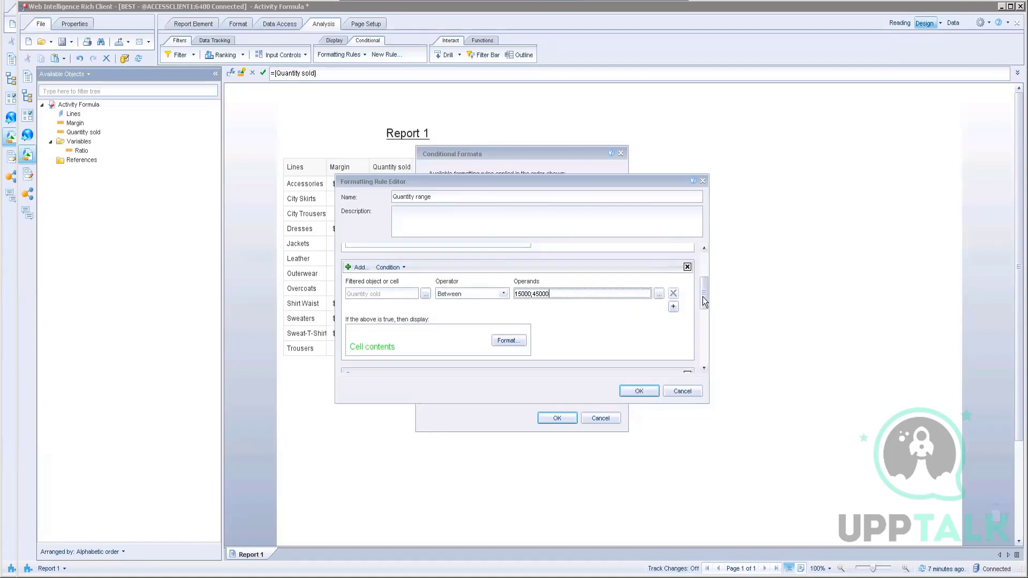
drag(704, 301, 694, 365)
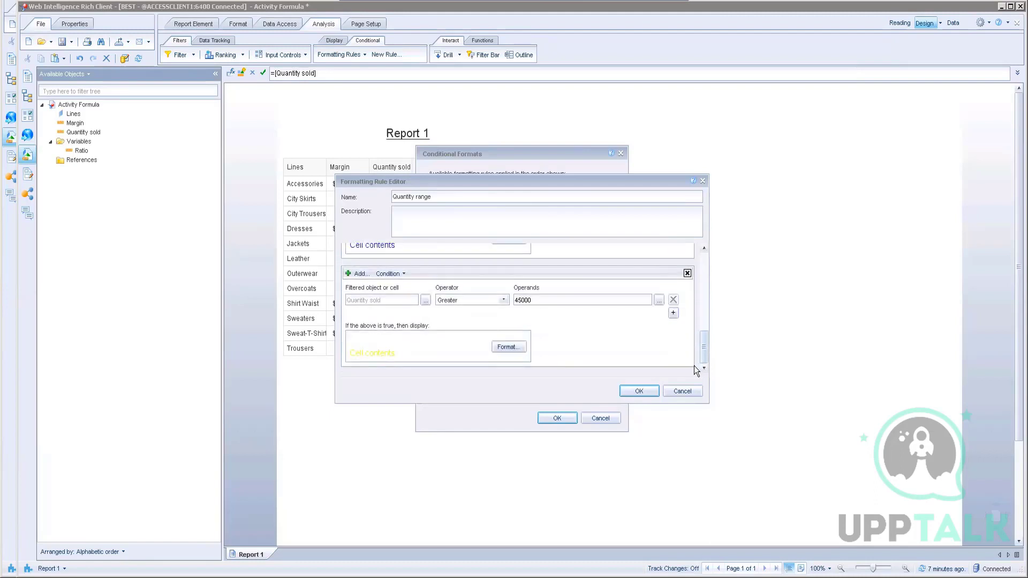
click(639, 392)
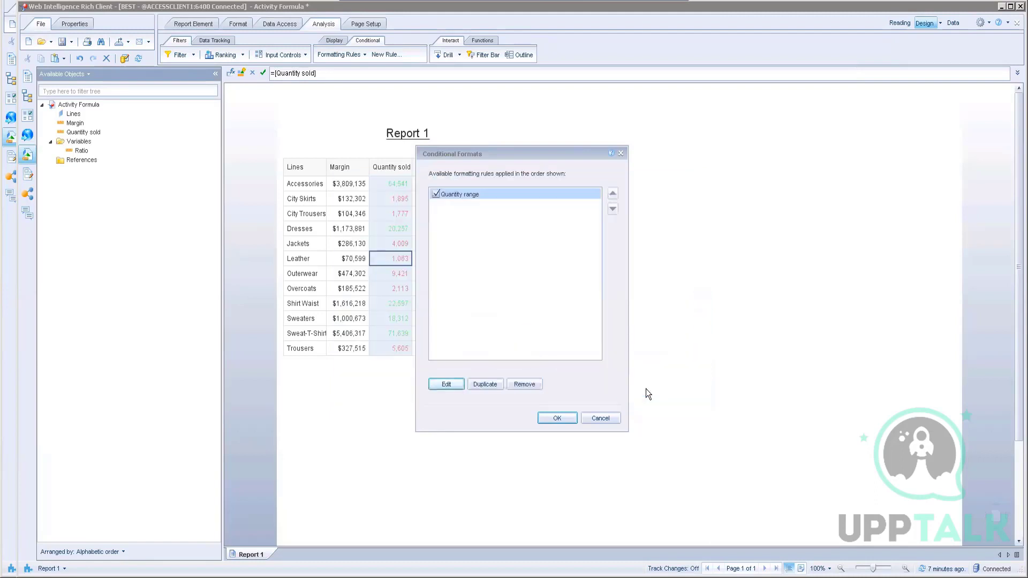
click(556, 418)
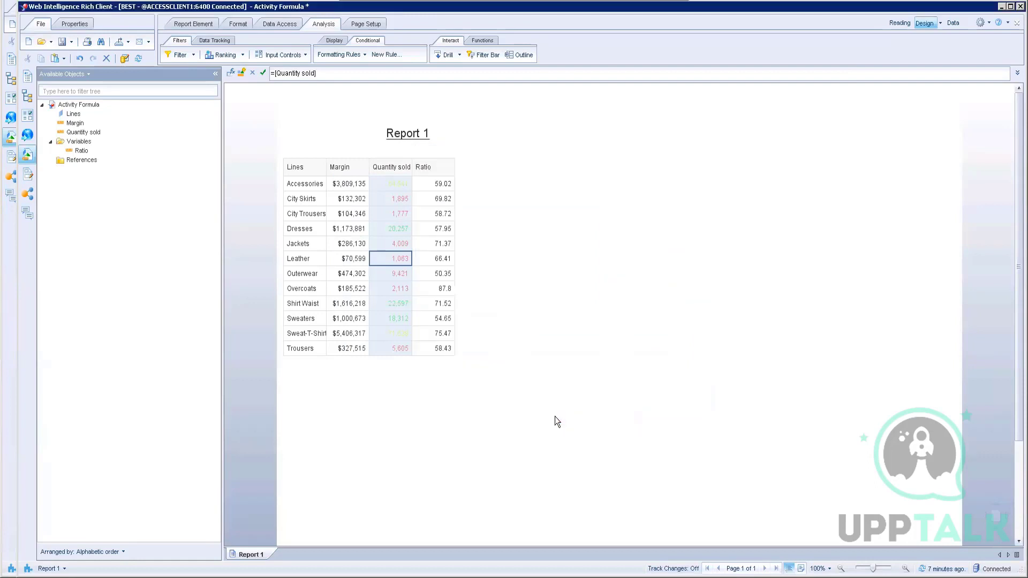
click(527, 238)
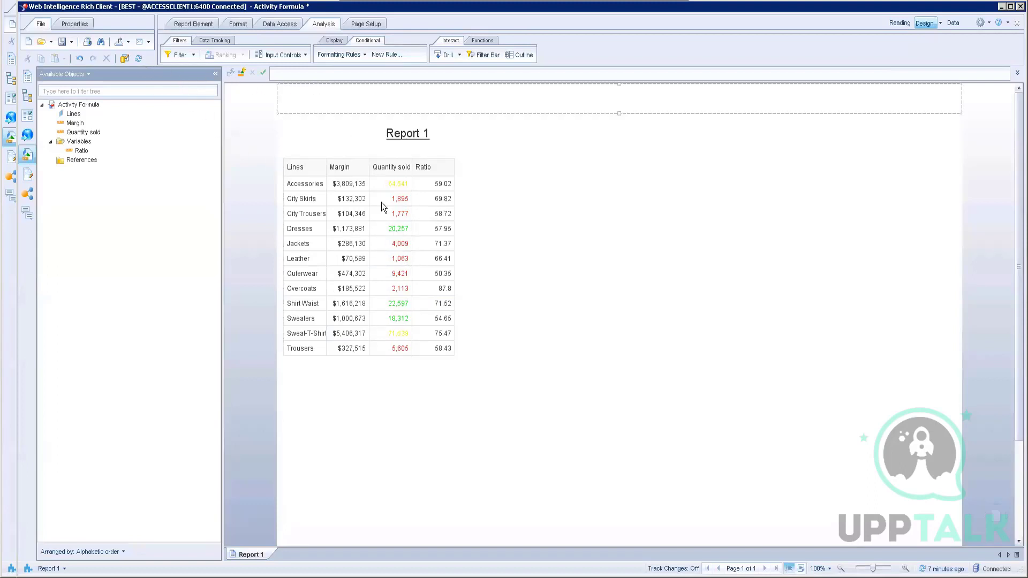
Save the document to Enterprise under the name Alerter Activity.
click(72, 41)
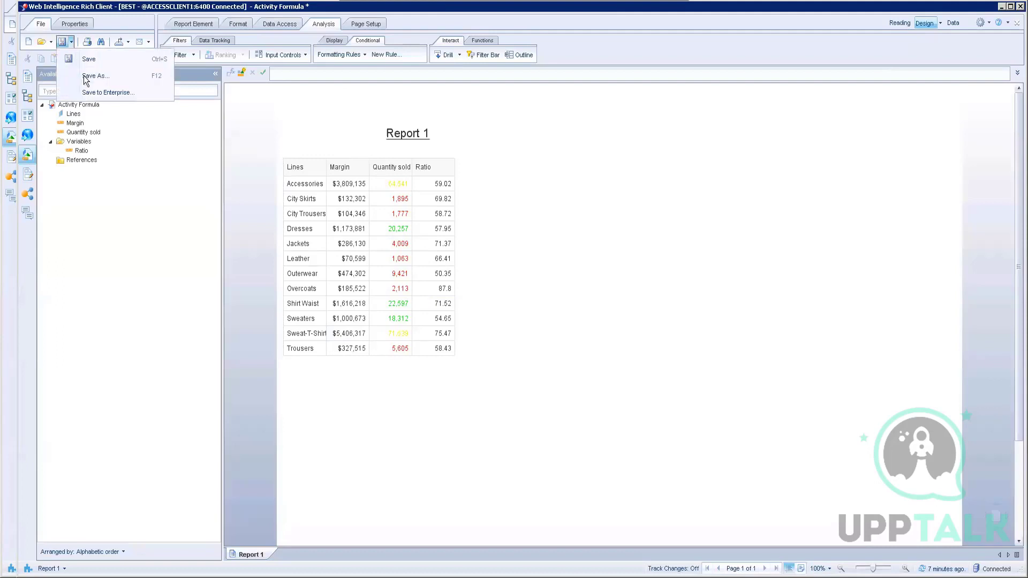
click(109, 97)
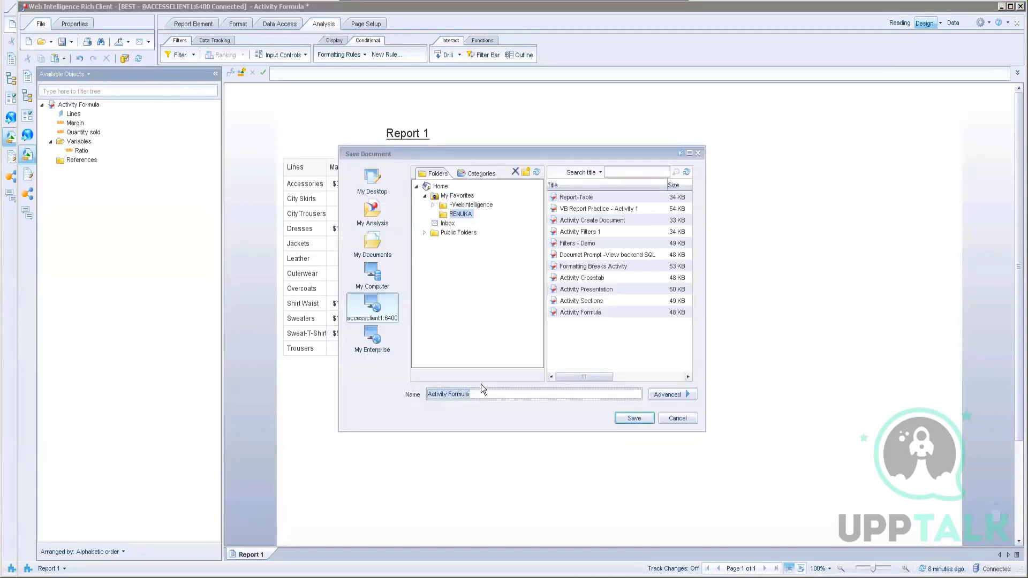
text(Alerter Activity)
click(624, 418)
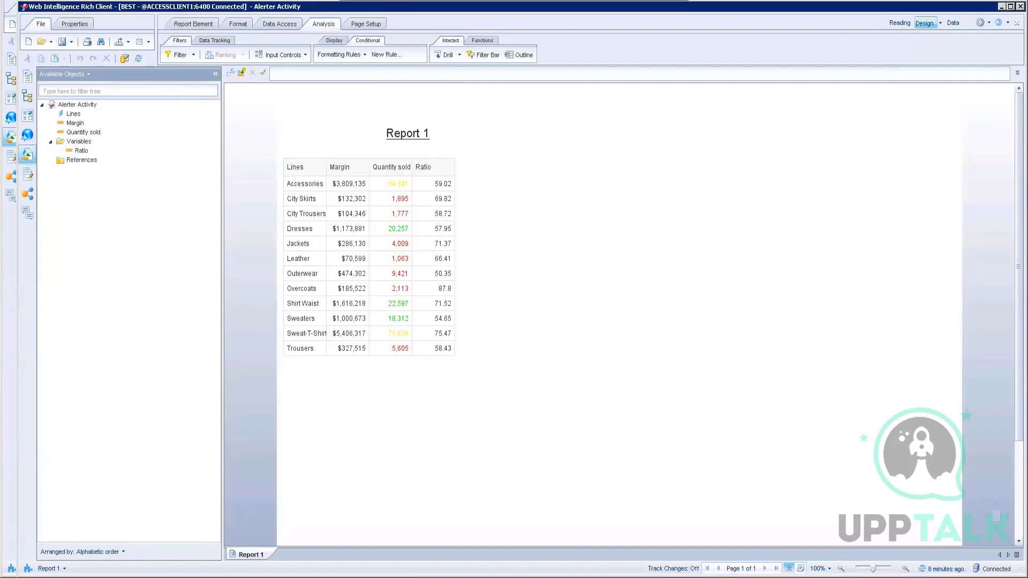
Switch to the Word lab sheet and look through the activity instructions.
key(alt+Tab)
scroll(586, 375, up, 5)
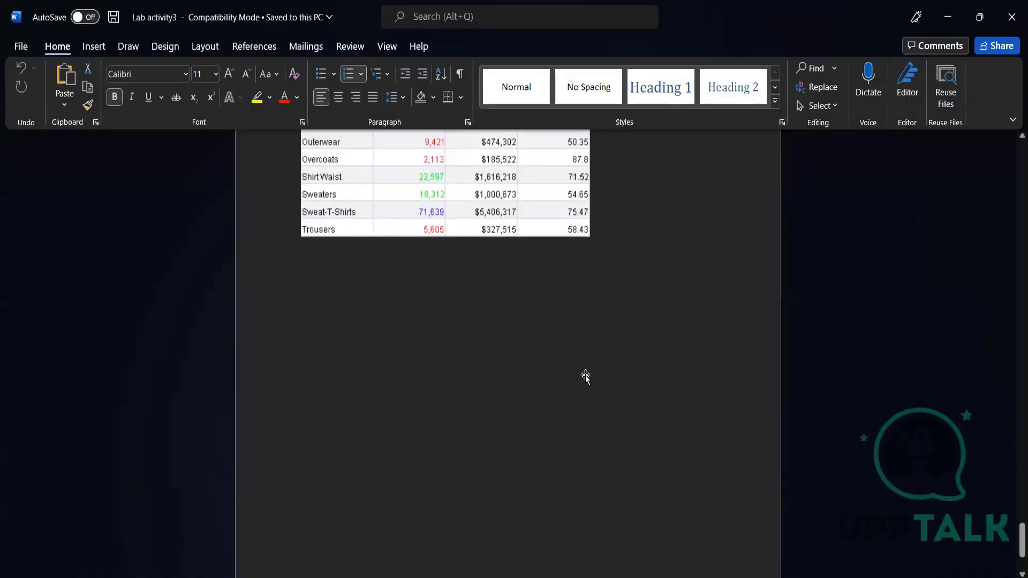